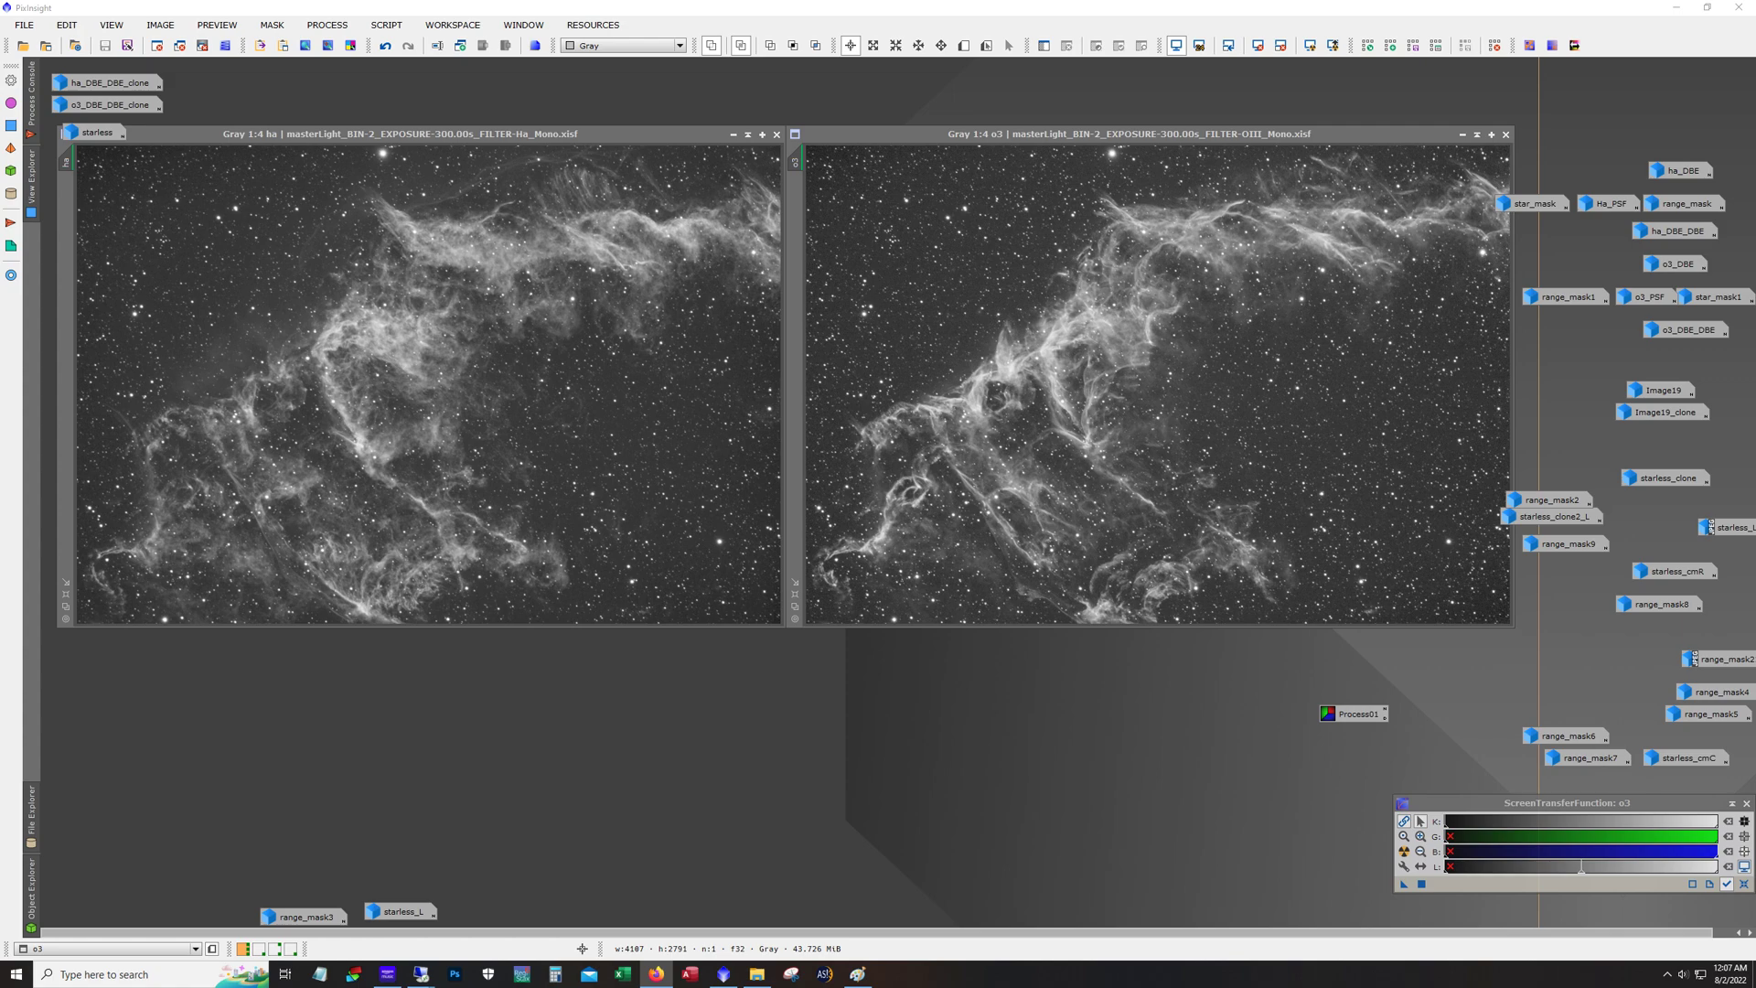
Zoom into the ha image and pan across it to inspect the nebula
left_click(1232, 21)
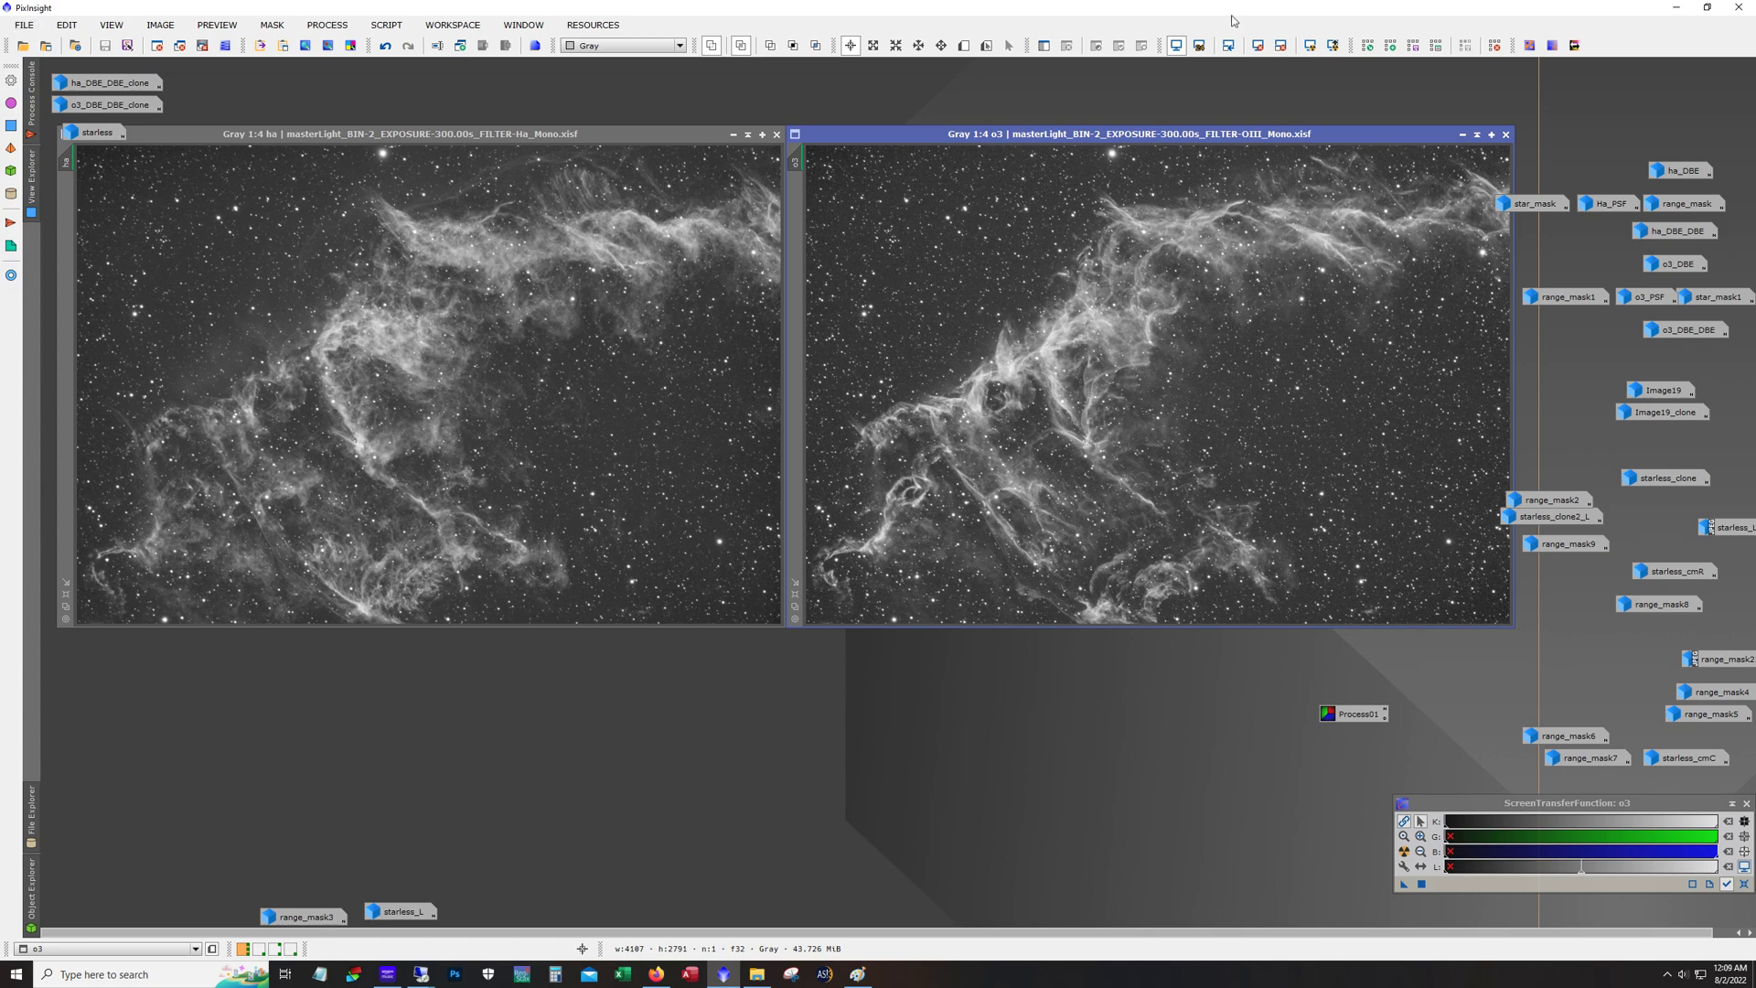
left_click(500, 364)
scroll(501, 365, "up", 2)
scroll(503, 367, "up", 1)
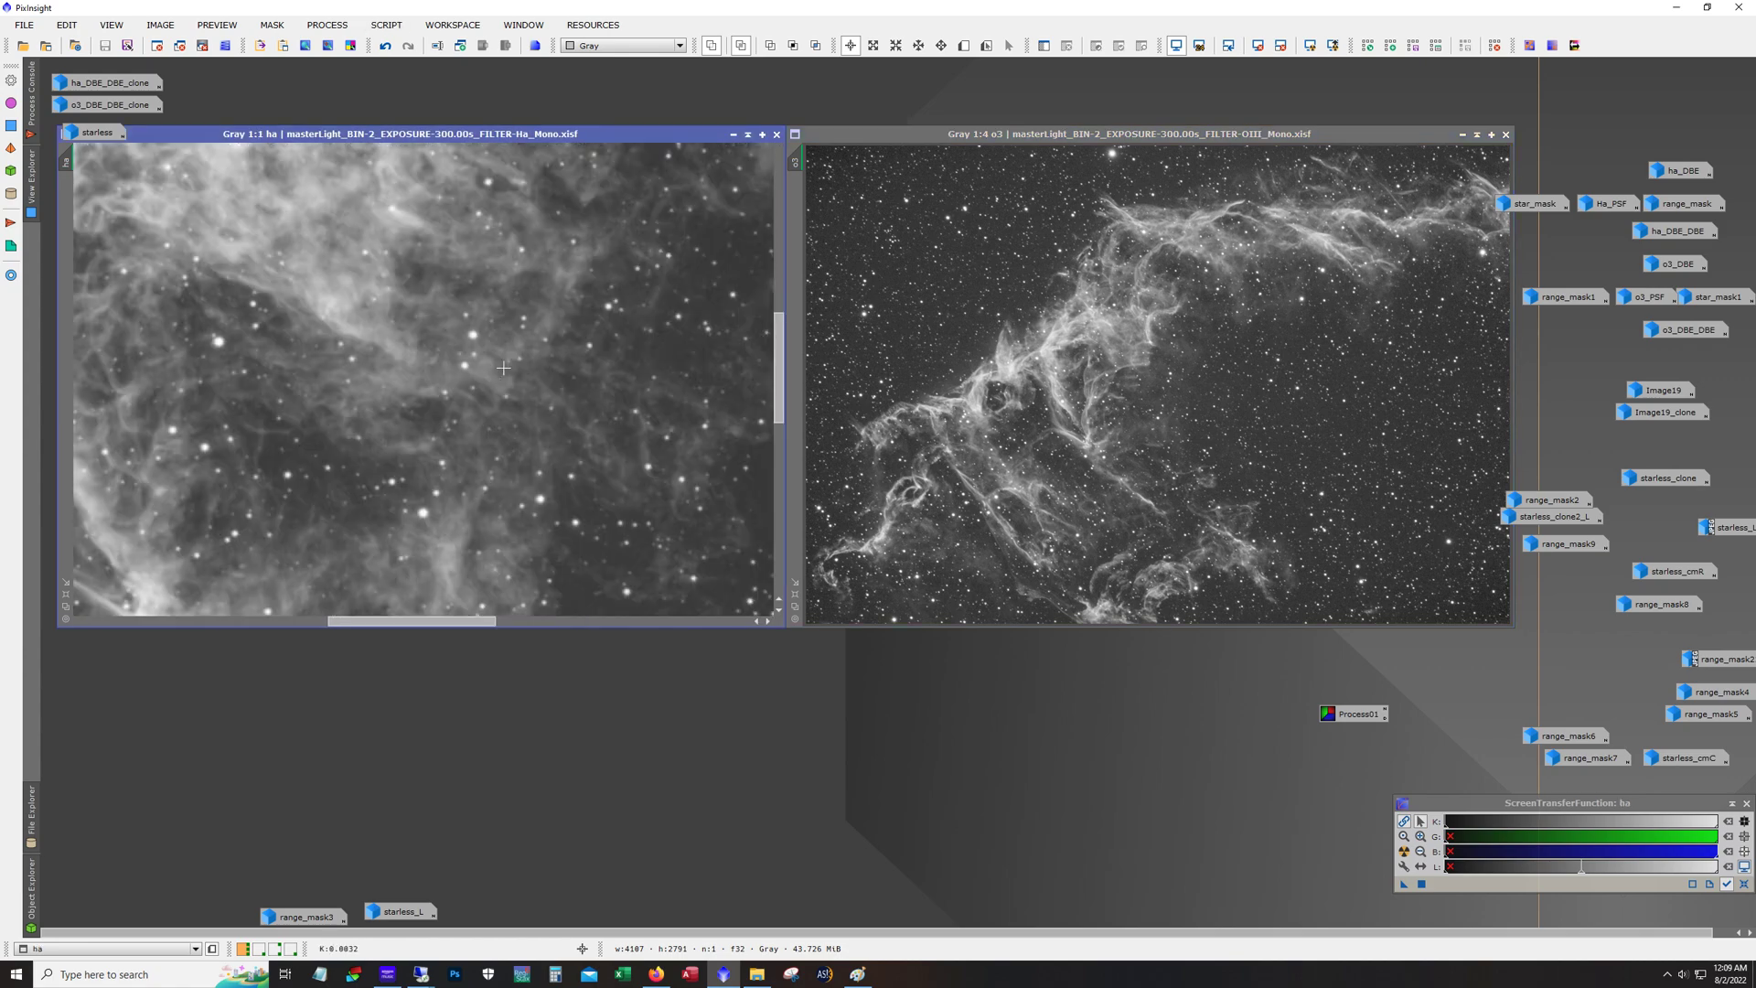
left_click_drag(462, 621, 214, 622)
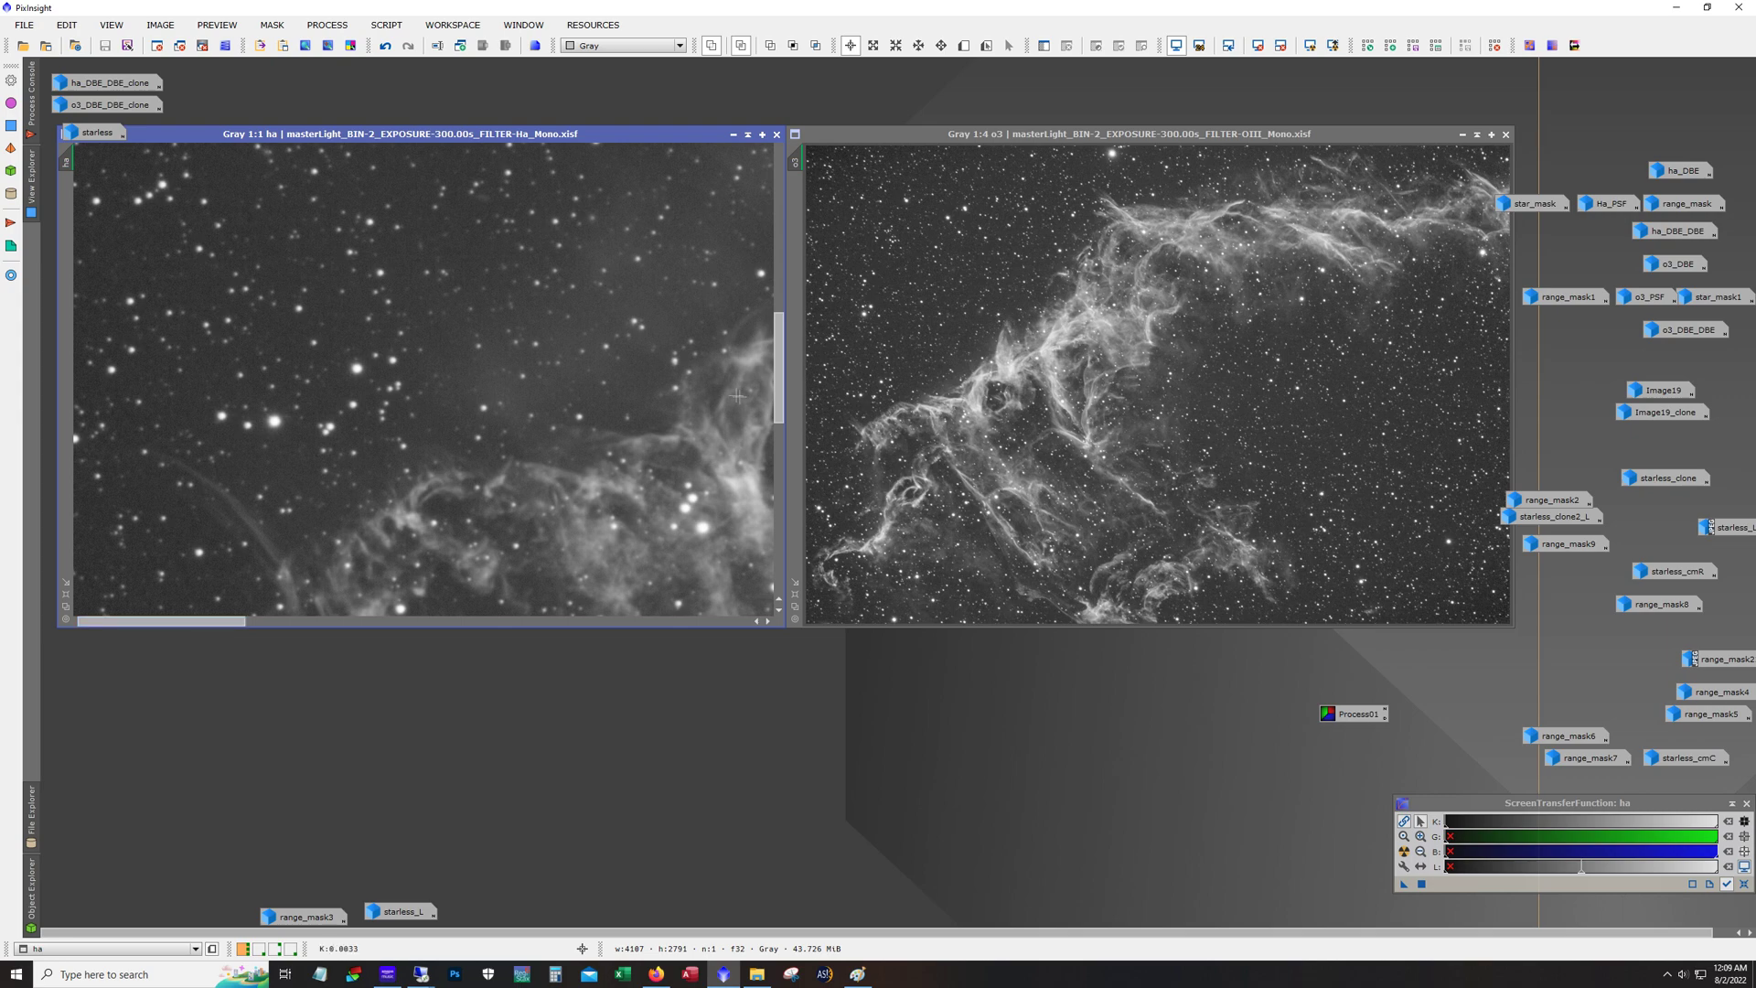
left_click_drag(779, 405, 755, 516)
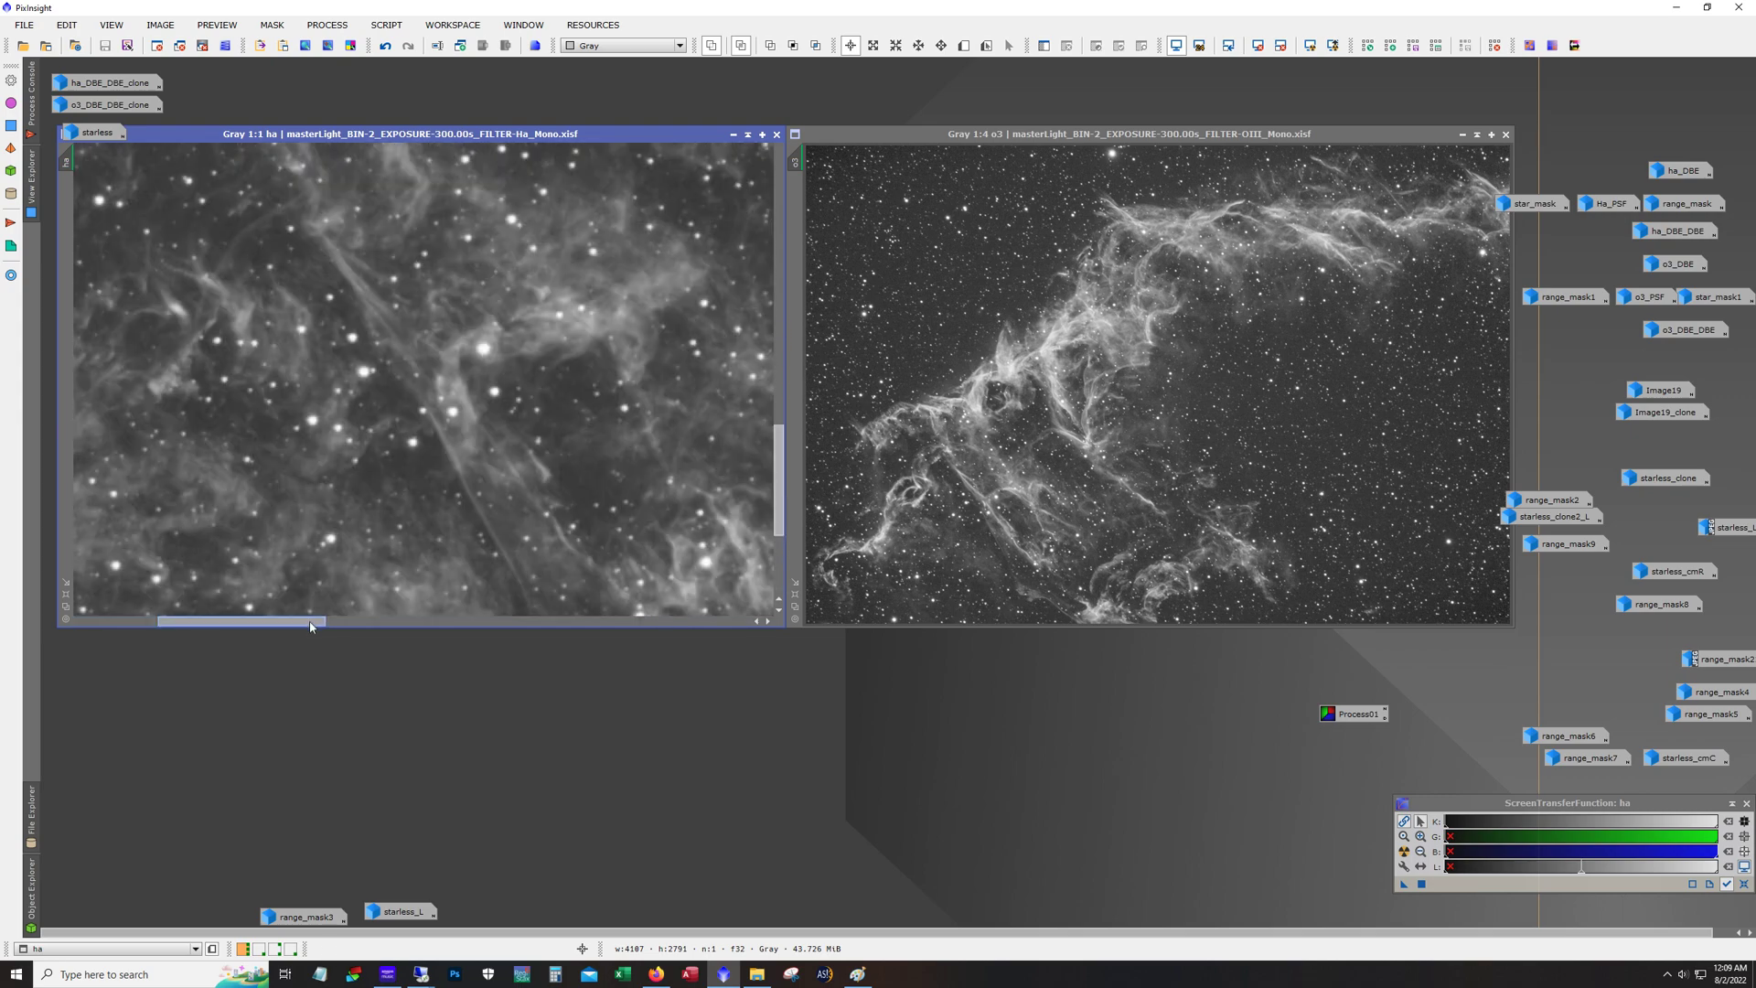
left_click_drag(312, 623, 562, 629)
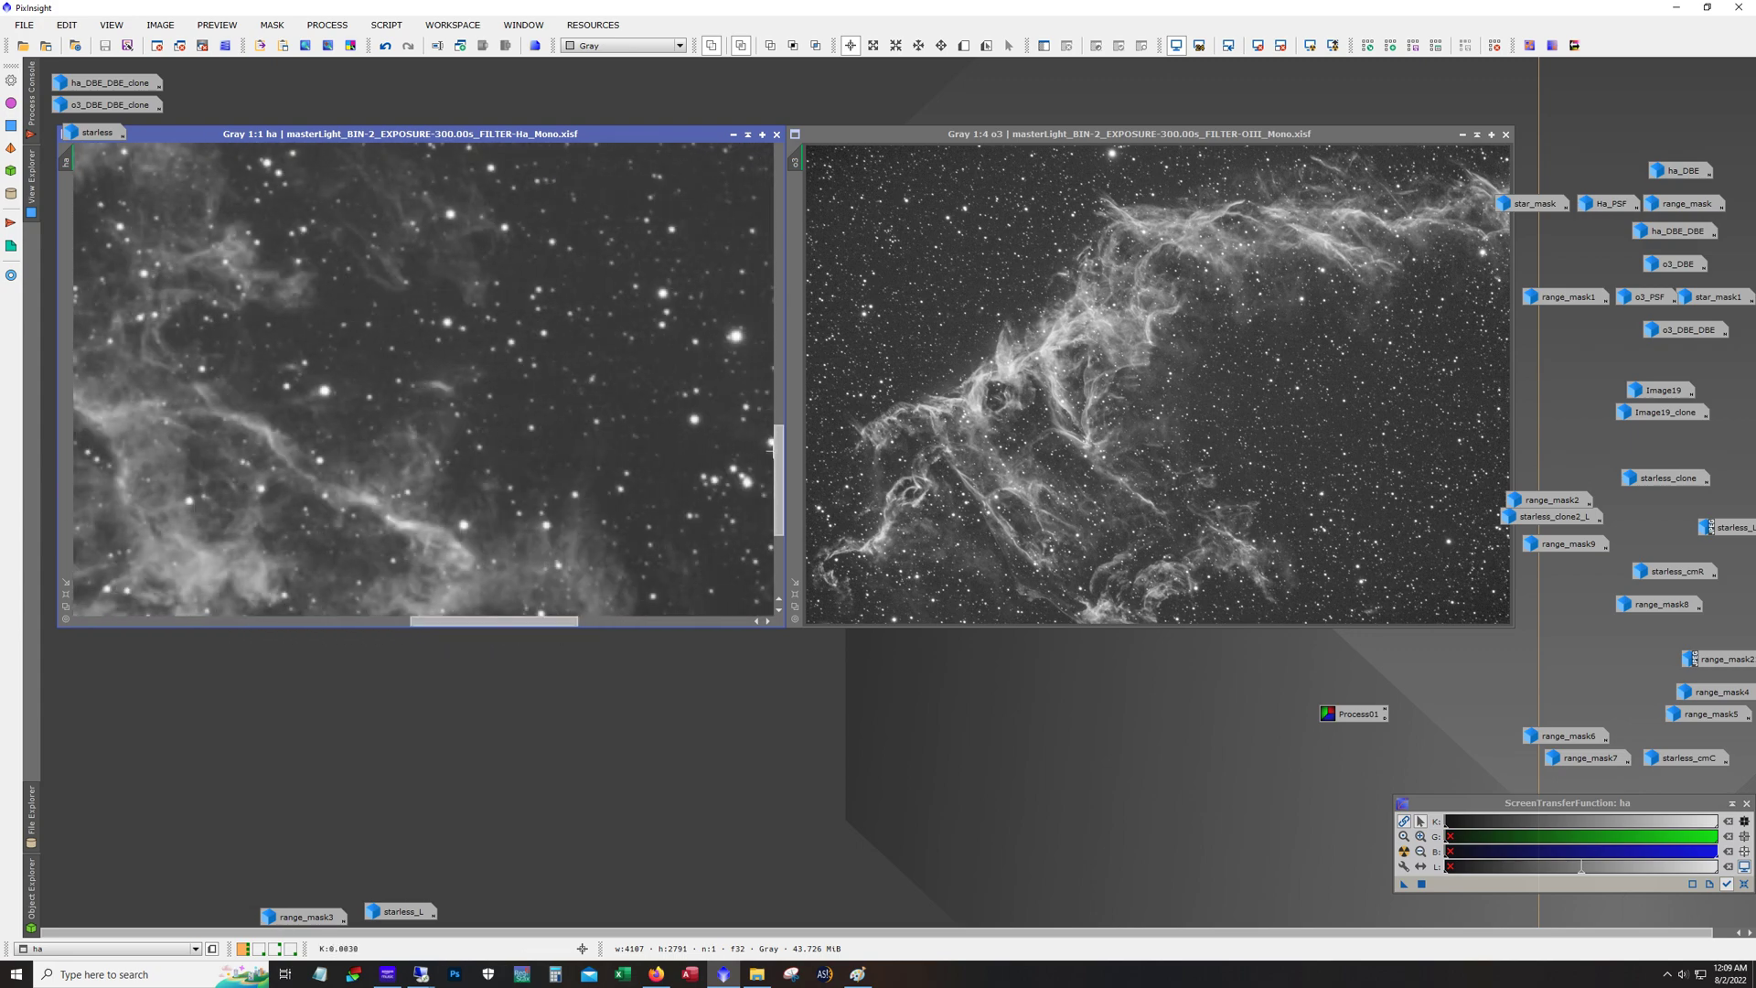
left_click_drag(779, 467, 782, 311)
left_click_drag(468, 620, 381, 621)
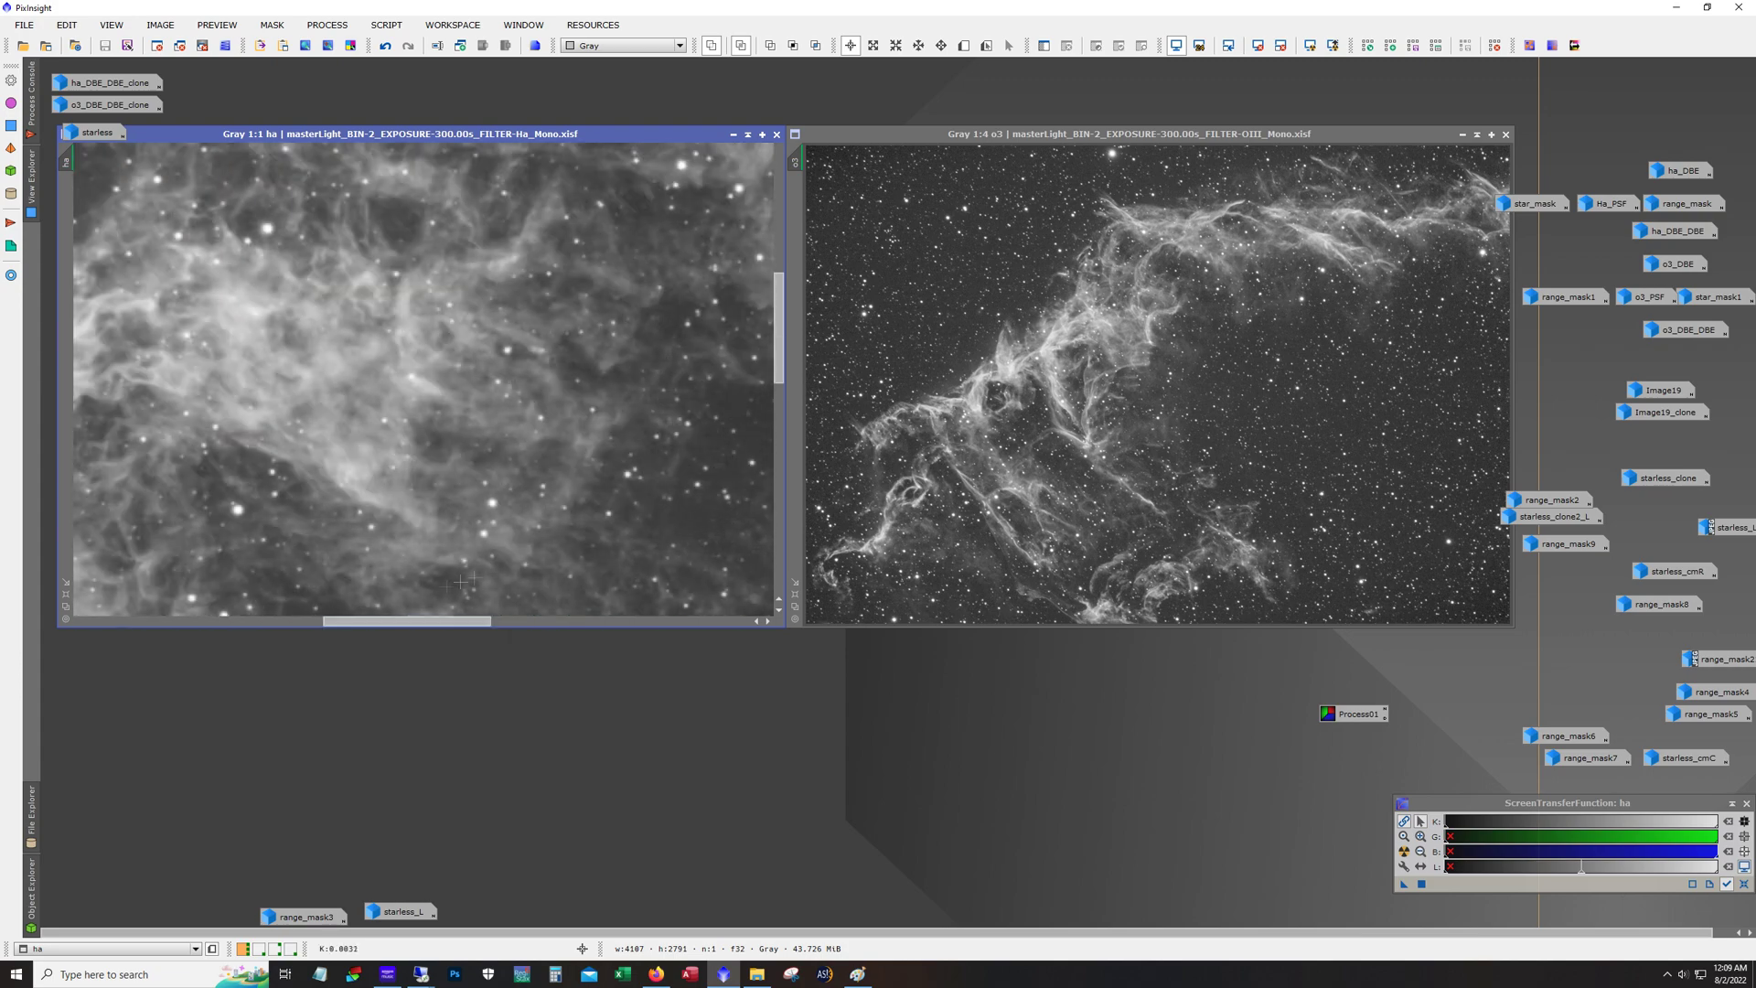
left_click_drag(462, 621, 723, 621)
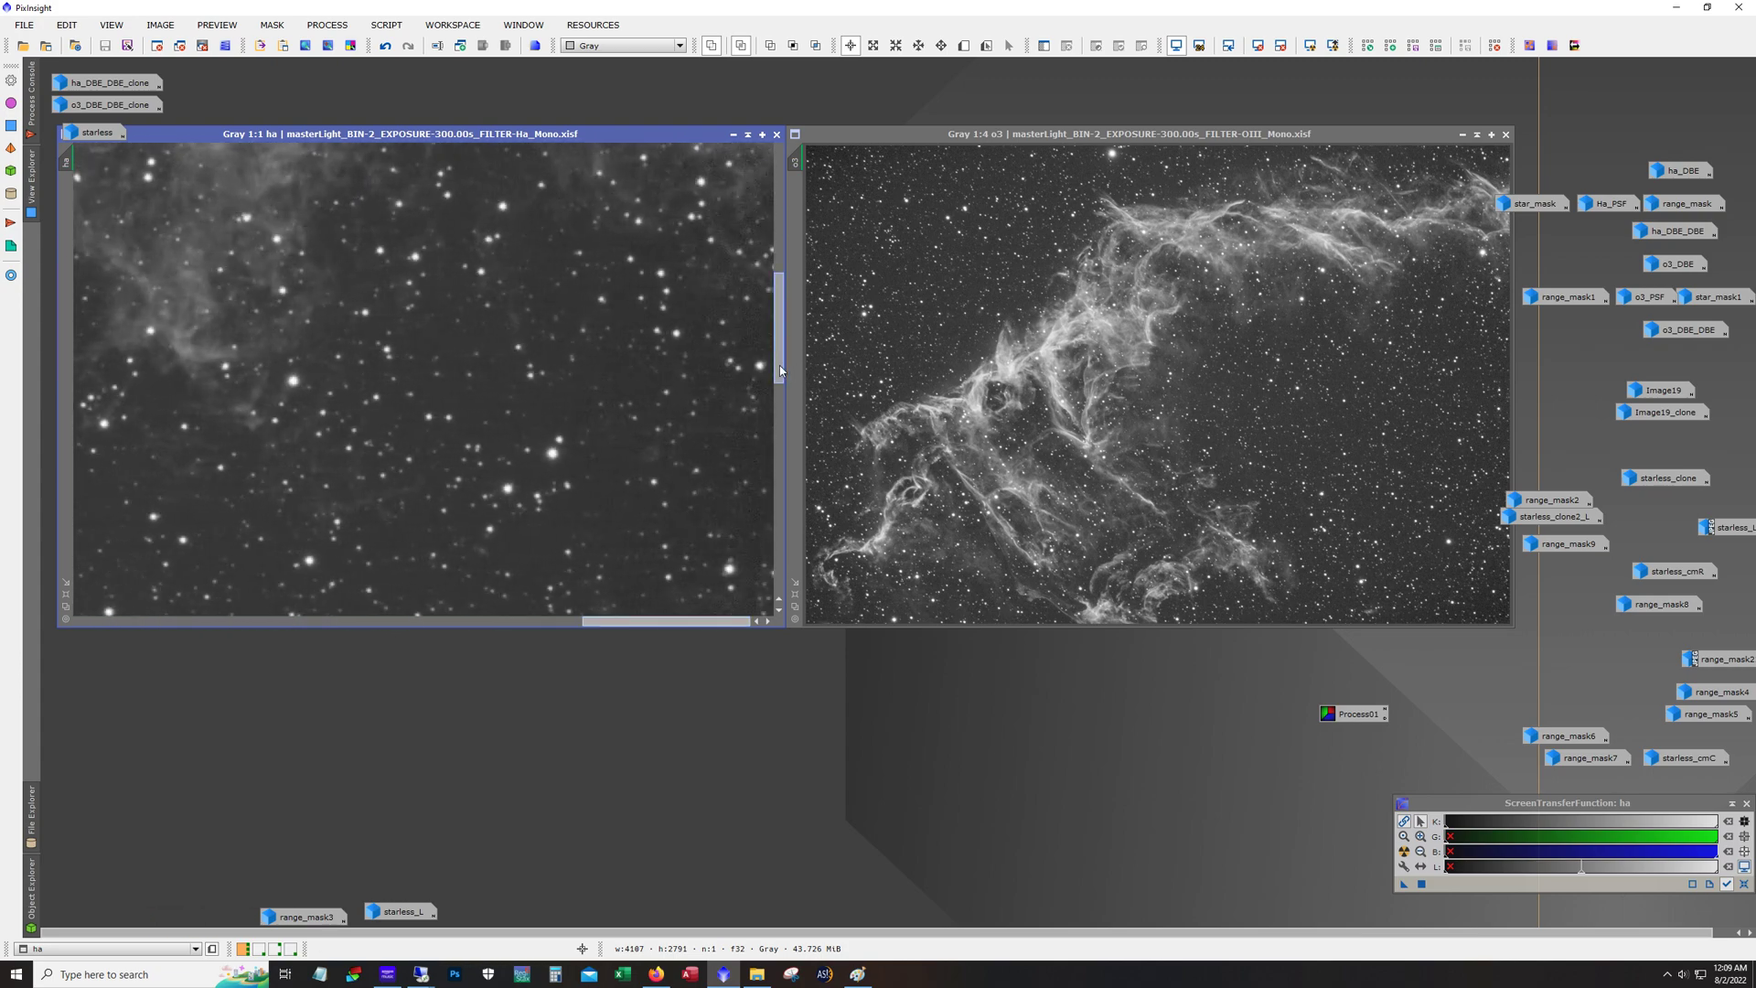
left_click_drag(779, 364, 781, 261)
scroll(551, 384, "down", 3)
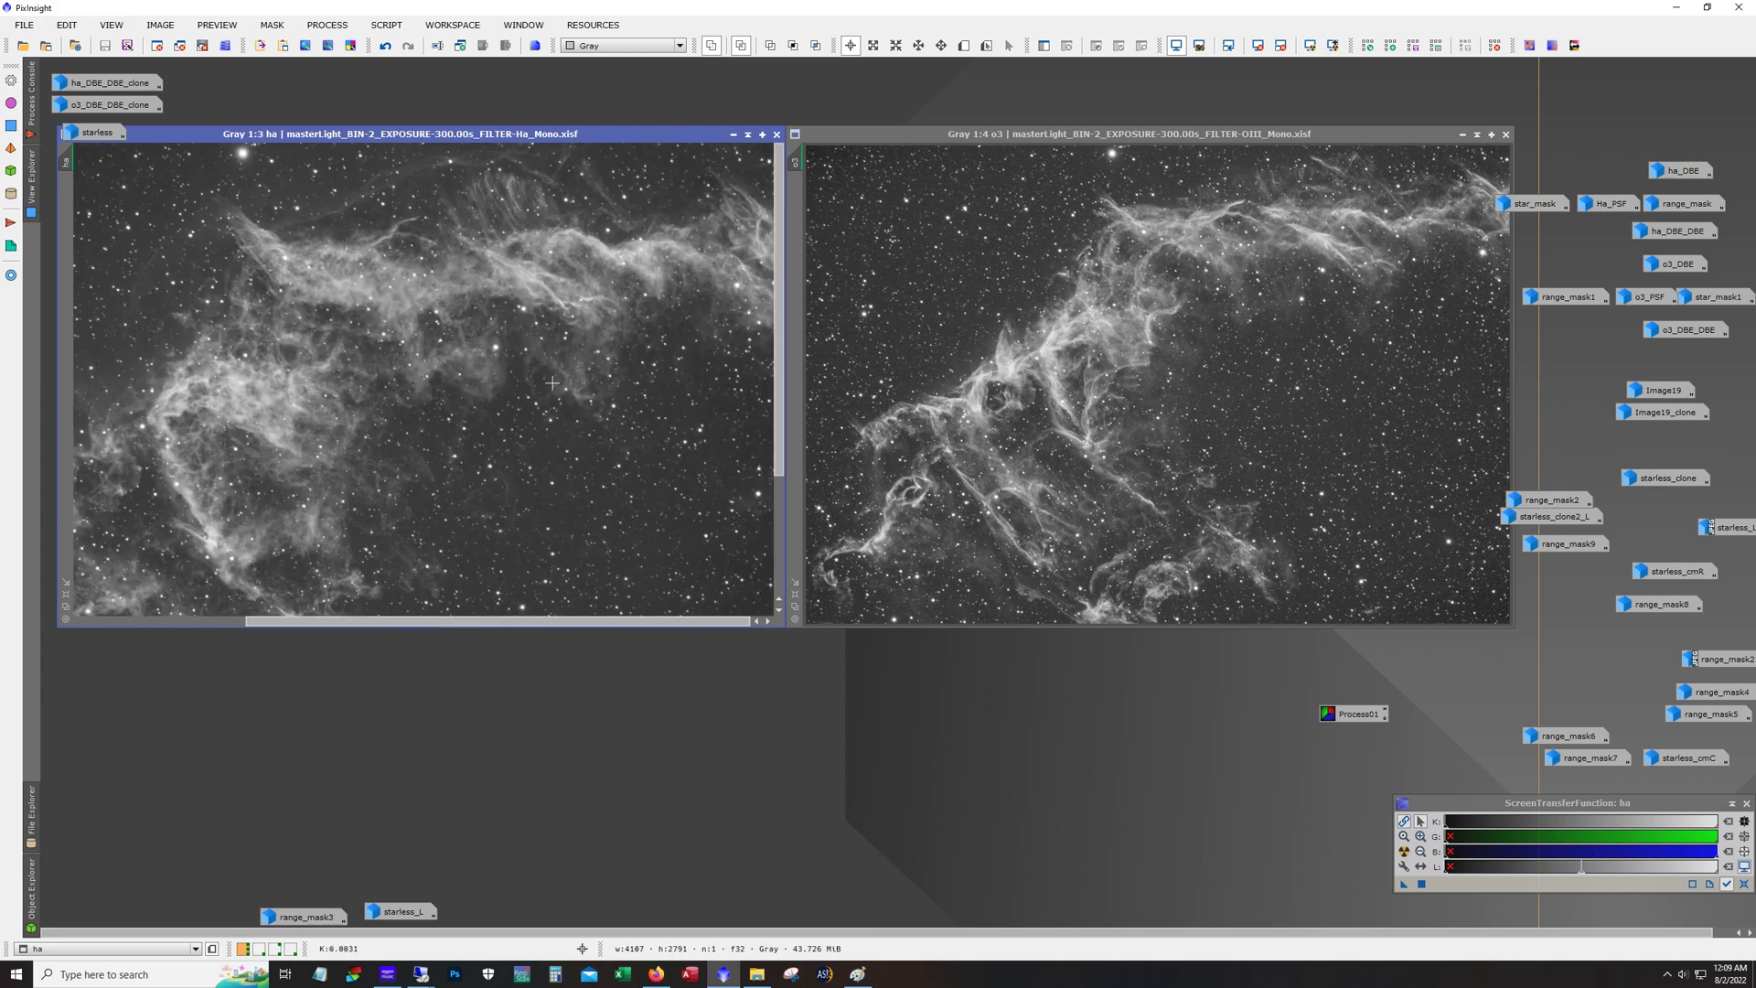
Zoom into the o3 image and pan across it to inspect it
left_click(1084, 419)
scroll(1085, 419, "up", 3)
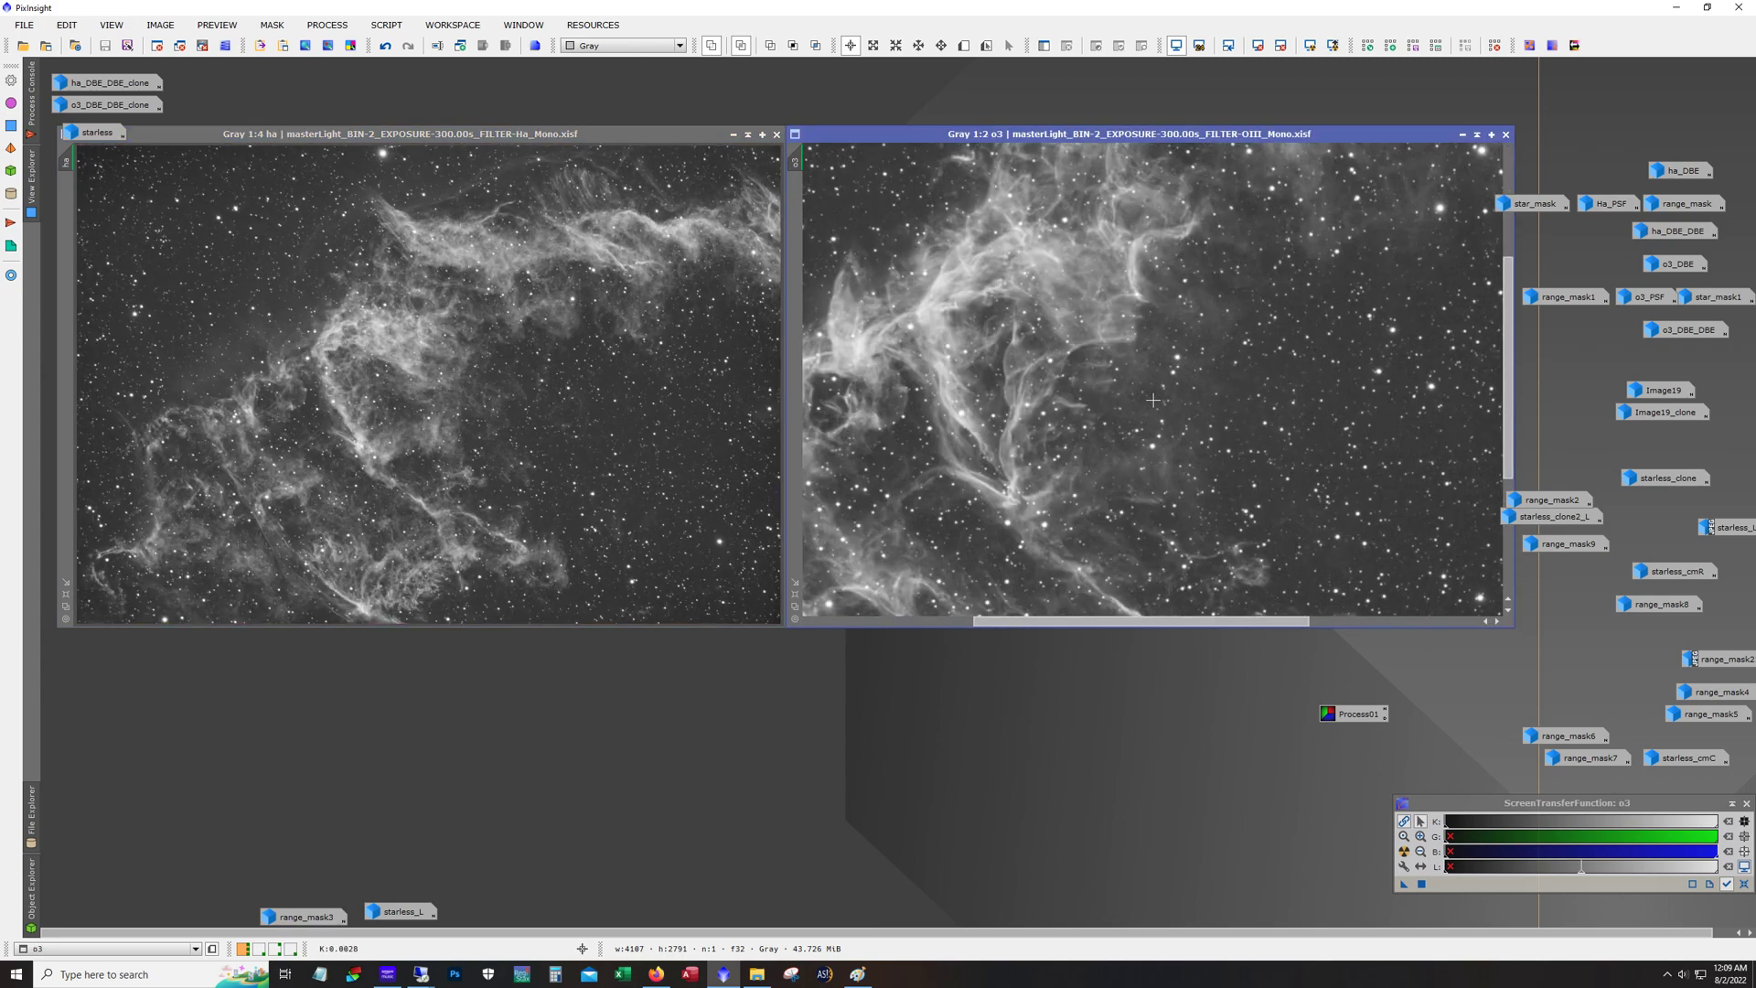
left_click_drag(1138, 621, 996, 631)
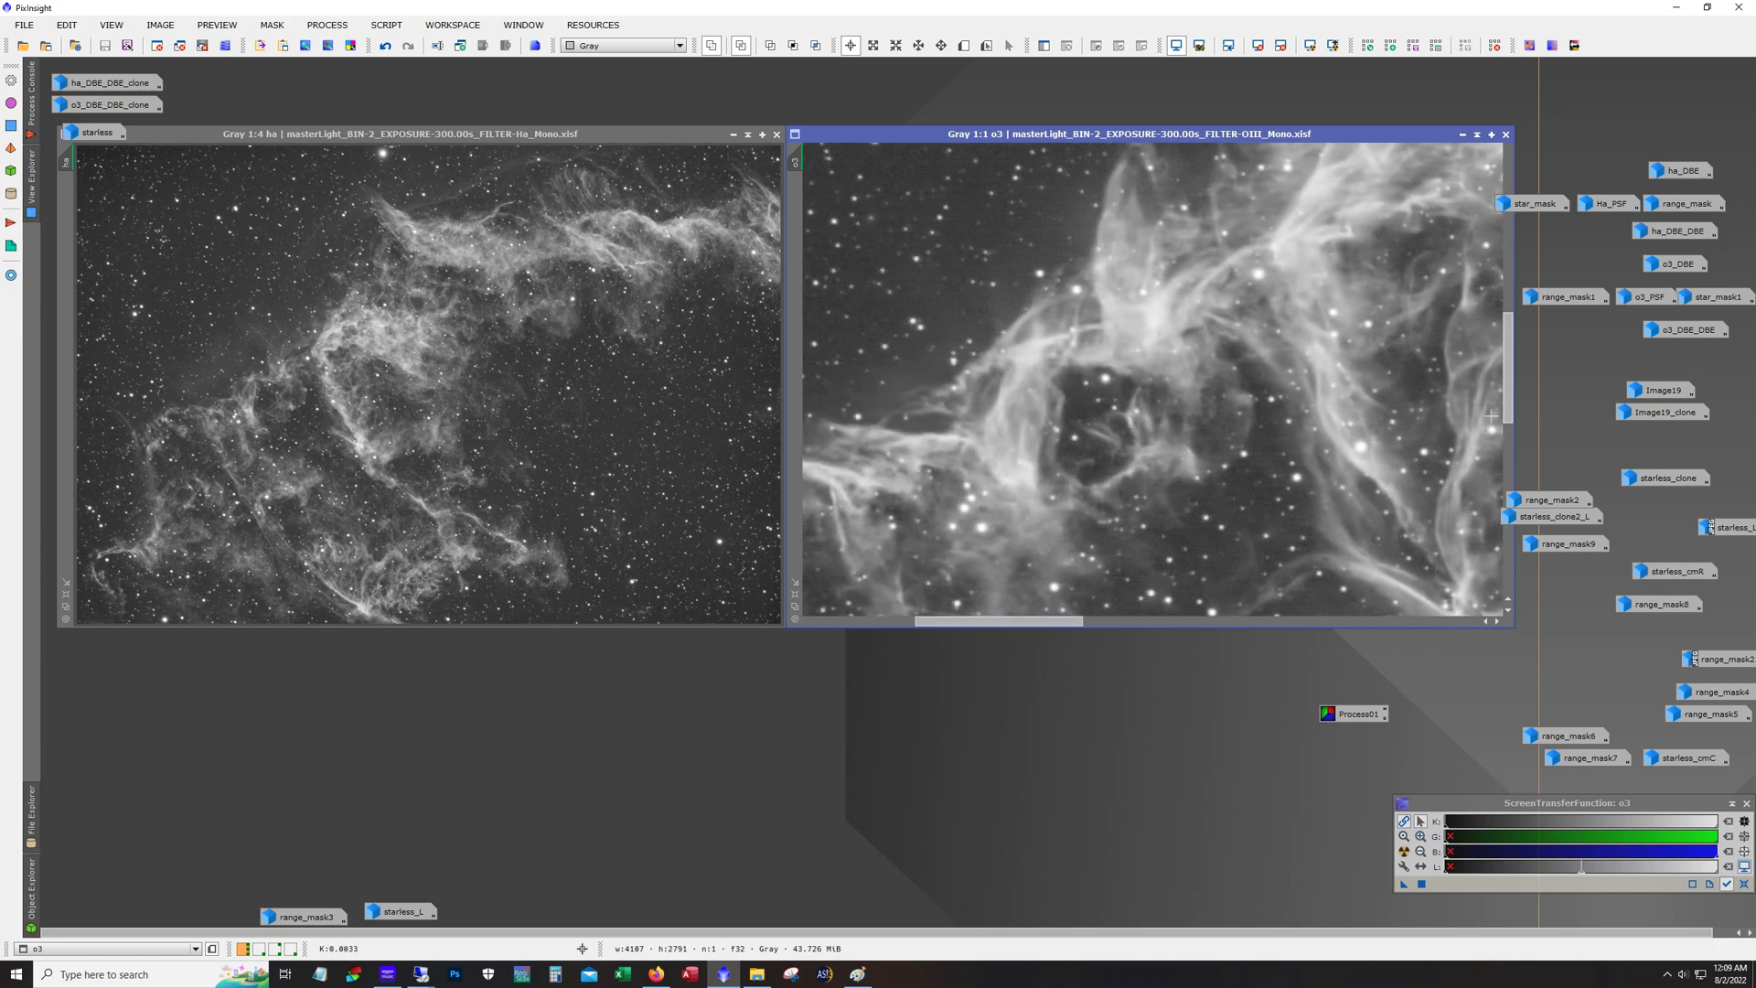
left_click(1509, 485)
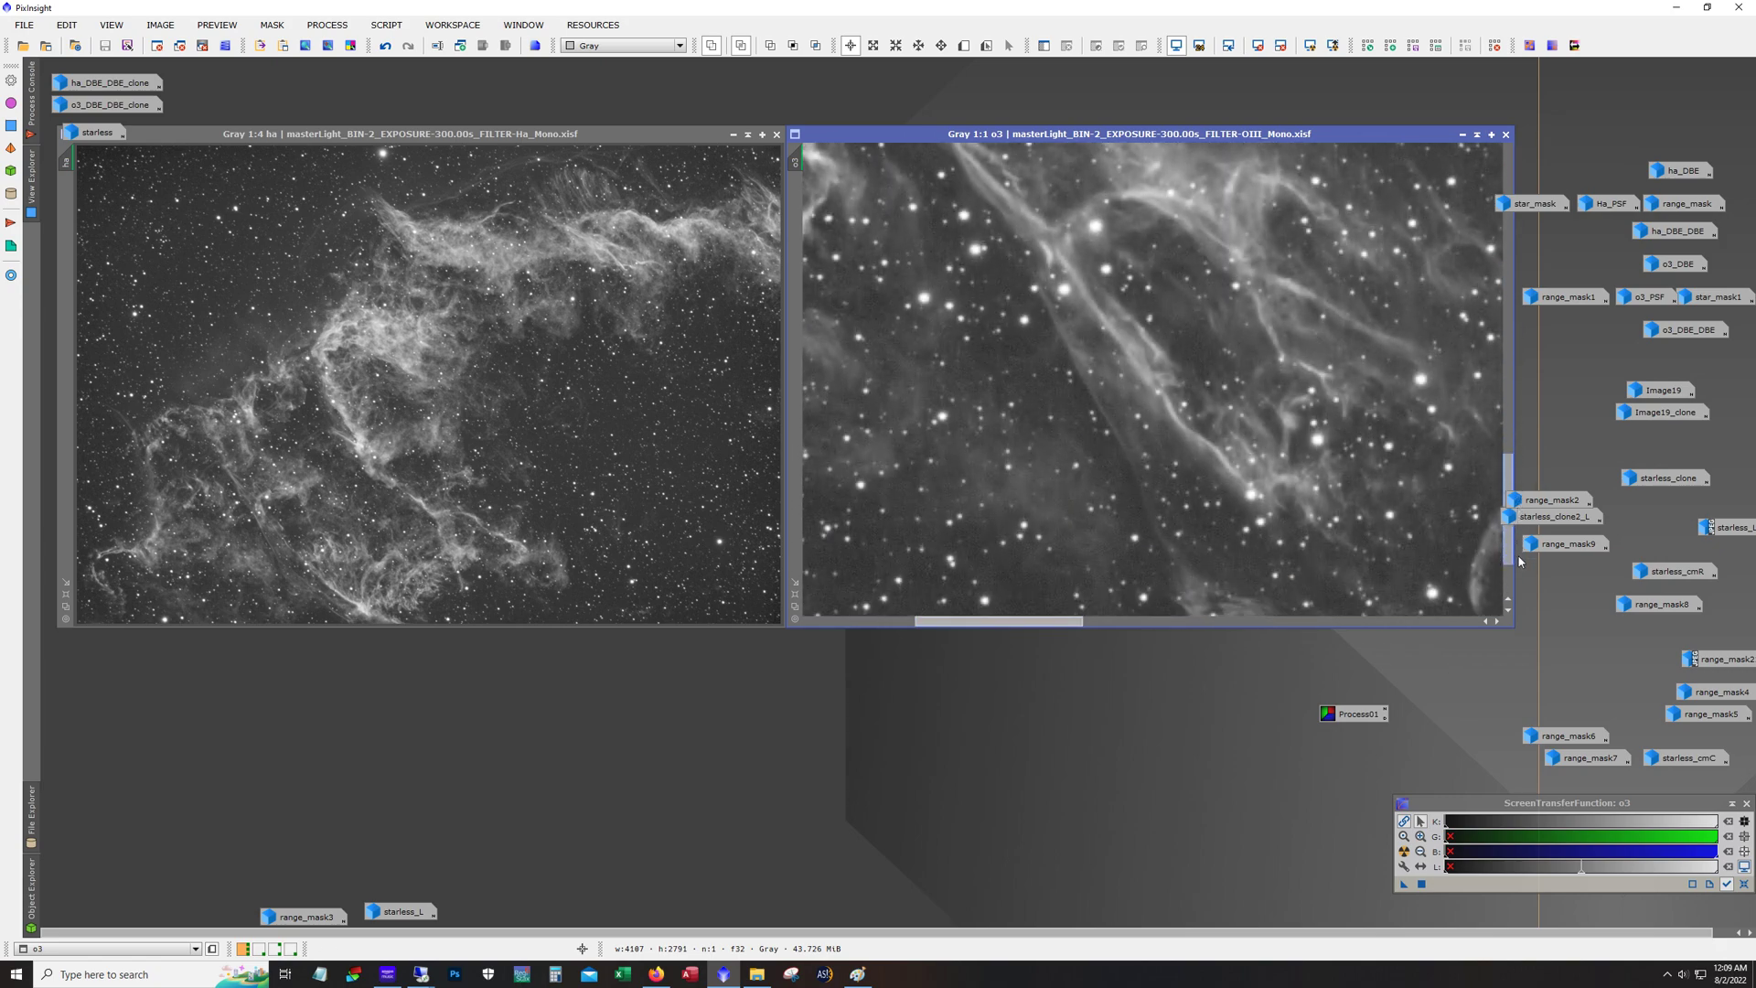
scroll(1209, 430, "down", 3)
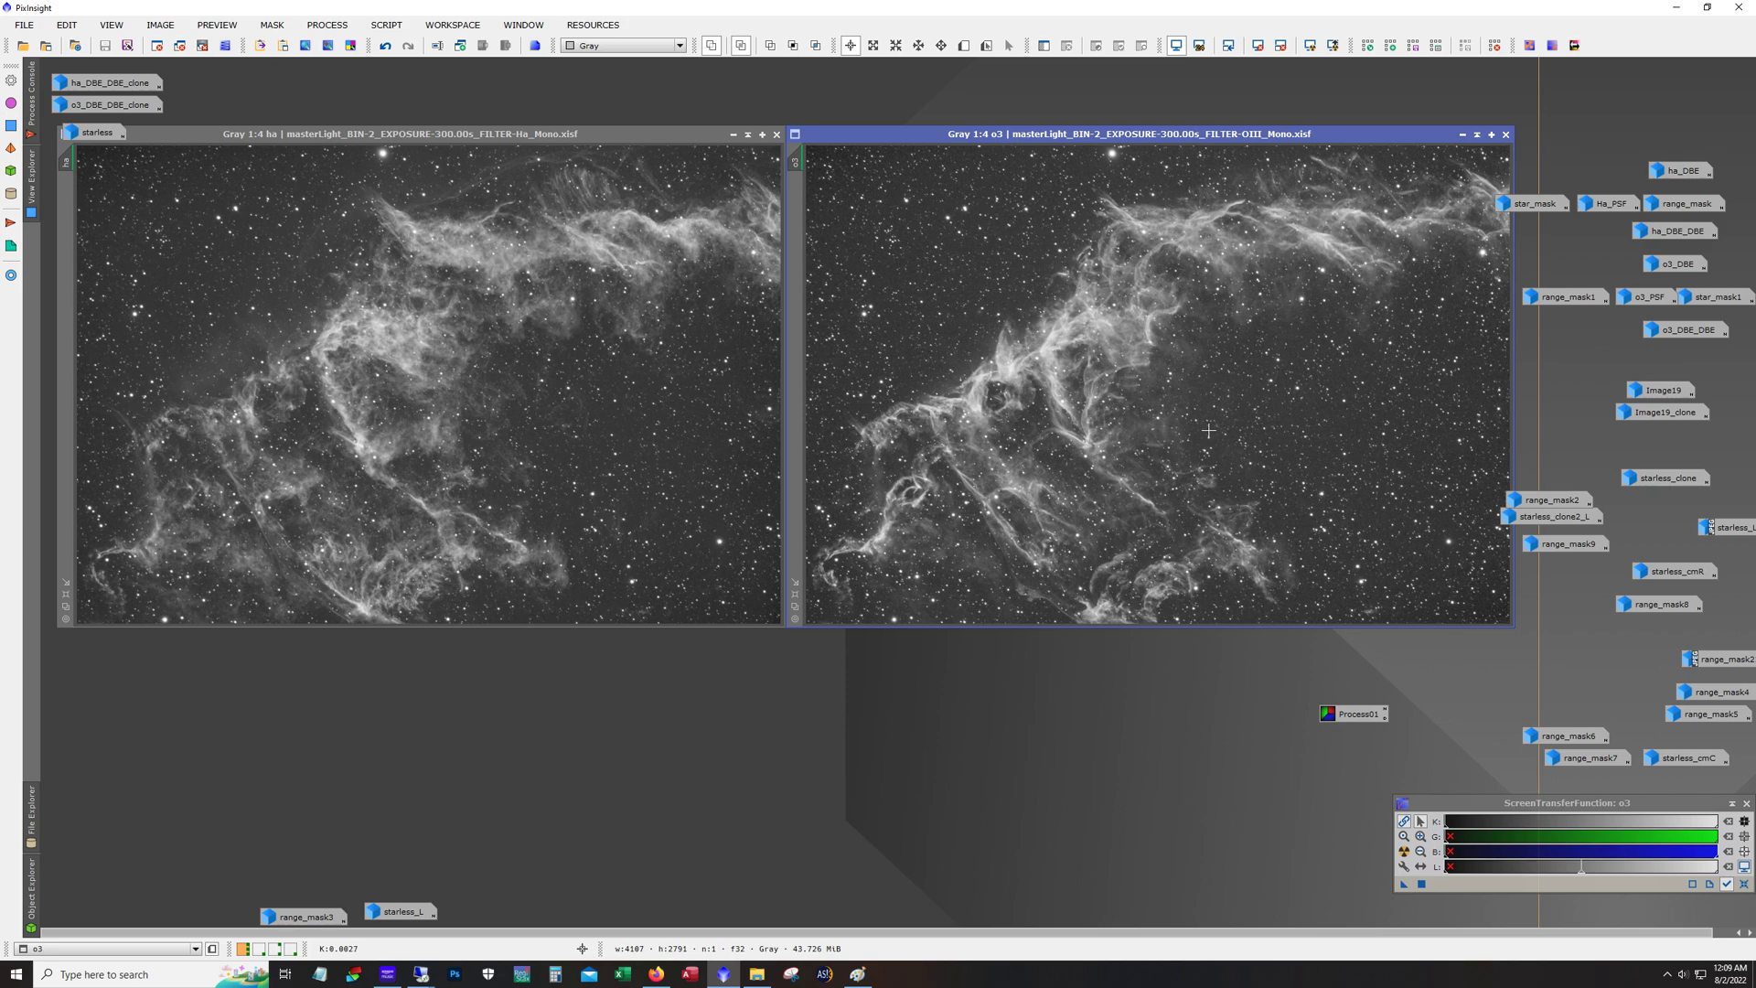
key("alt")
Iconize the ha and o3 windows, then open ha_DBE_DBE_clone from its icon
left_click(734, 136)
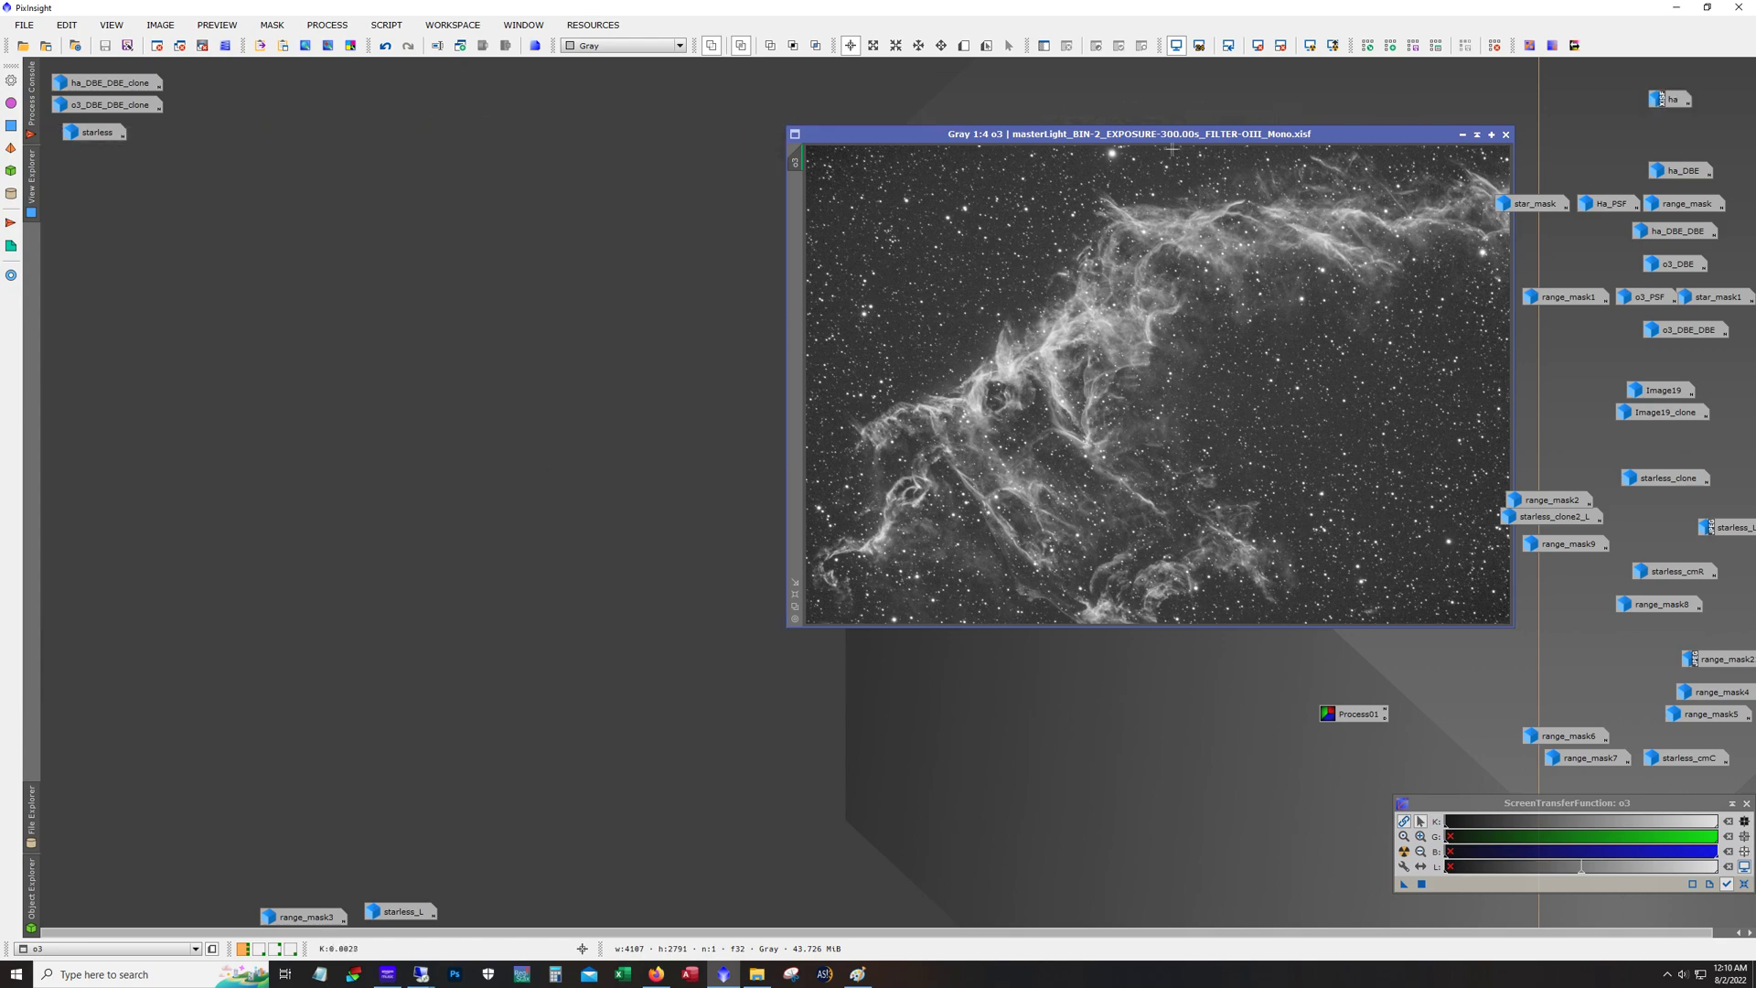
left_click(1463, 135)
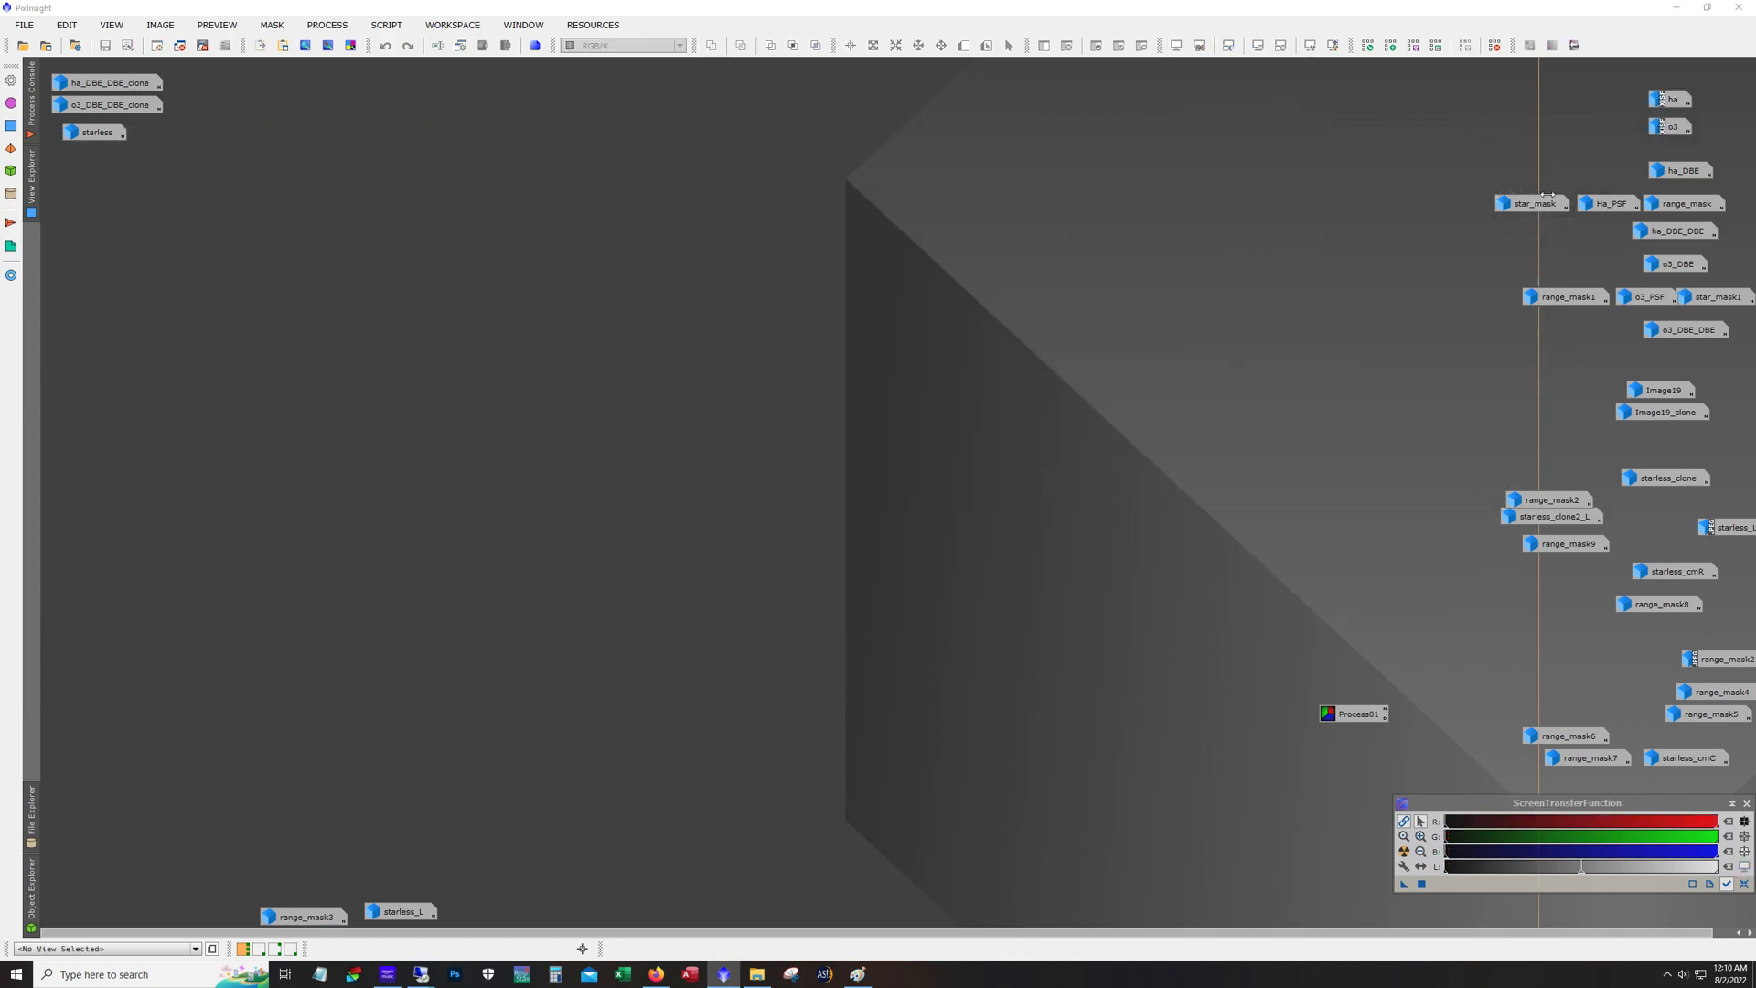
mouse_move(1624, 208)
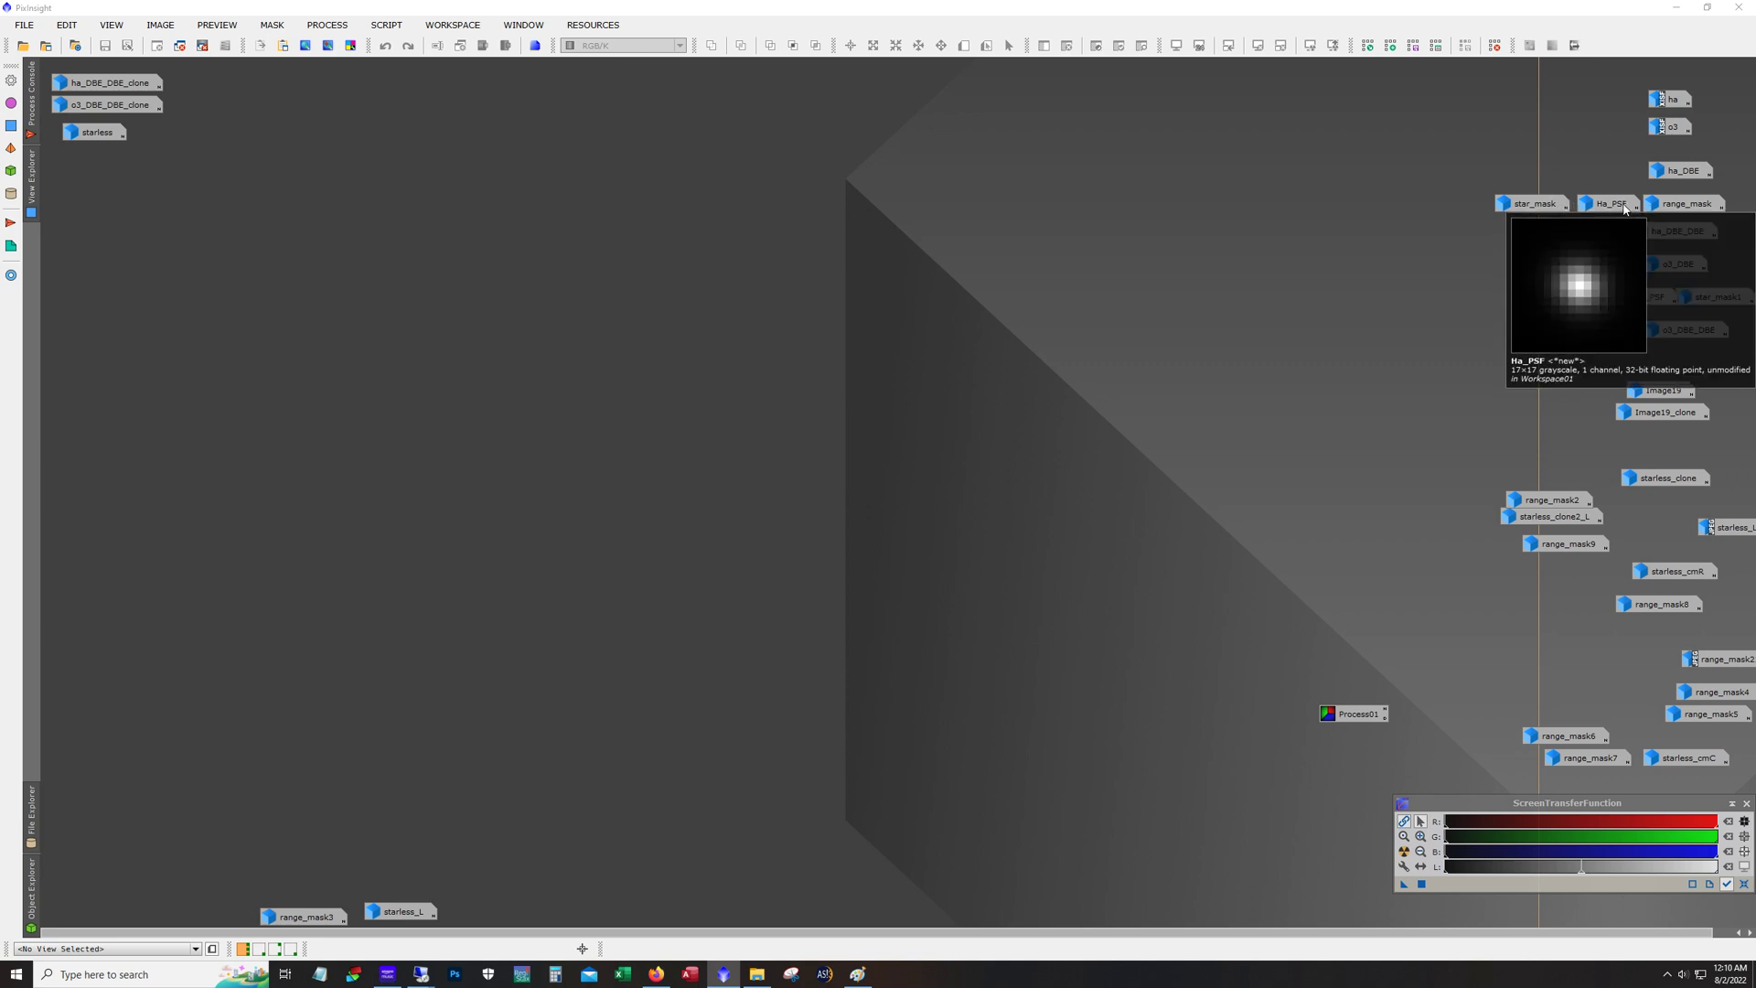
mouse_move(1649, 302)
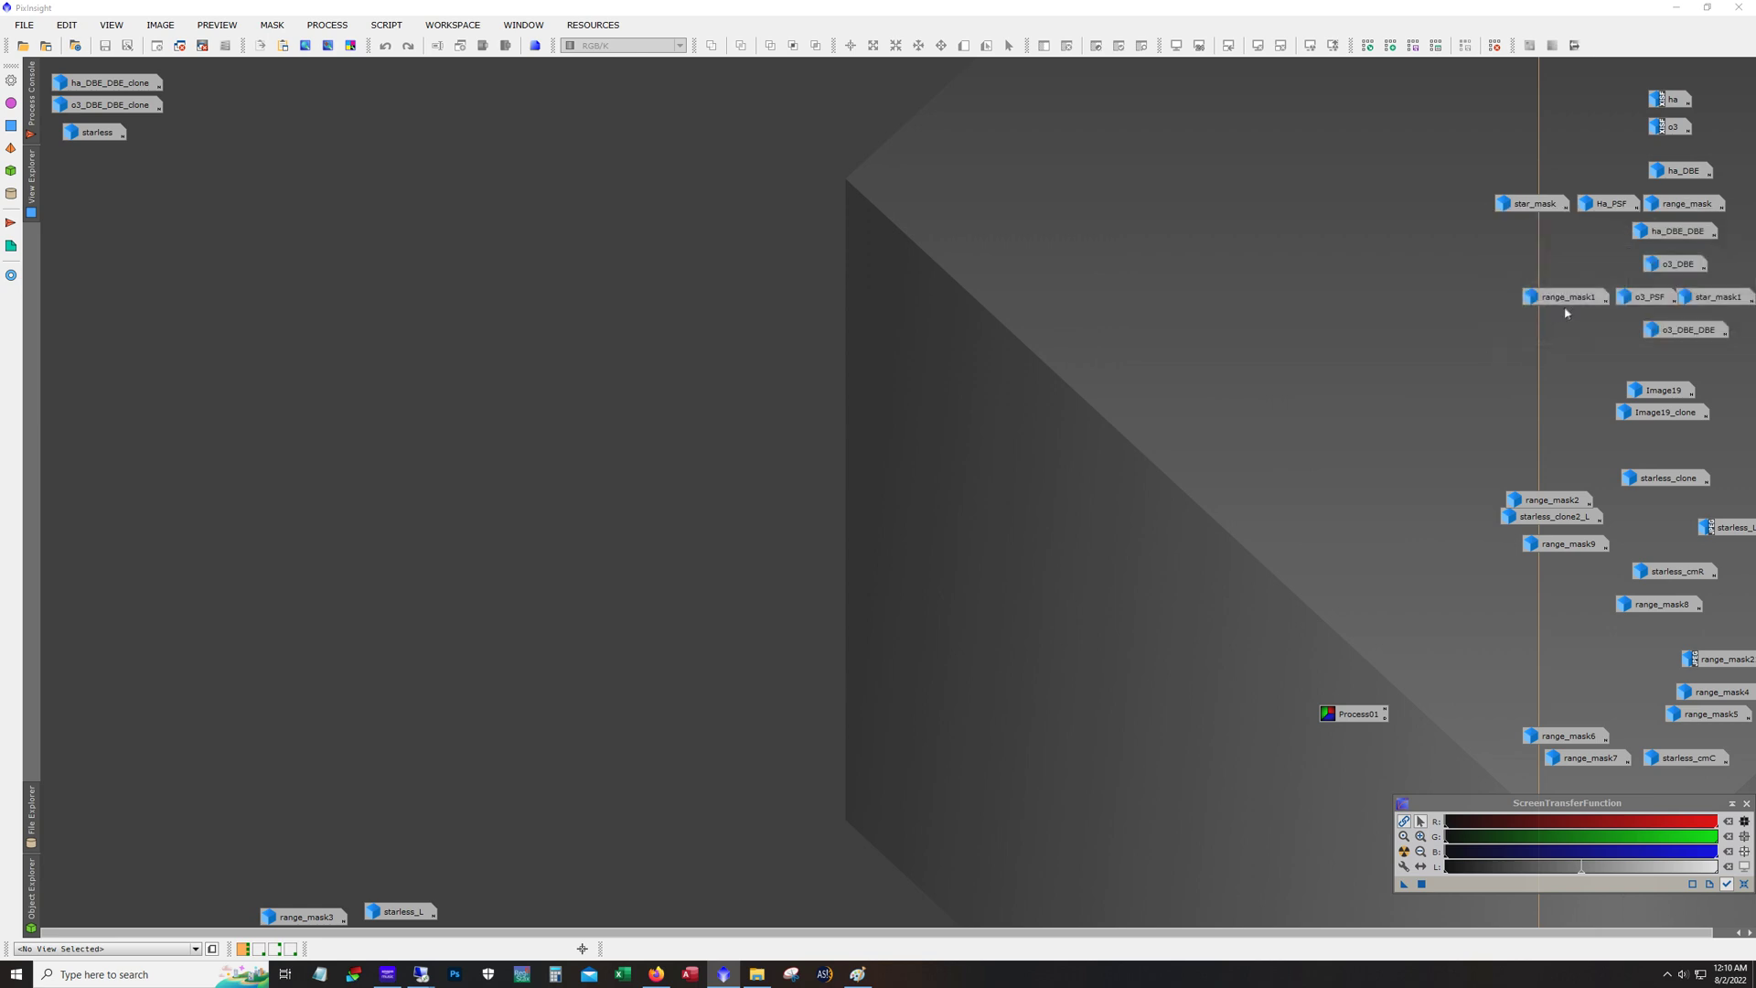
mouse_move(1570, 303)
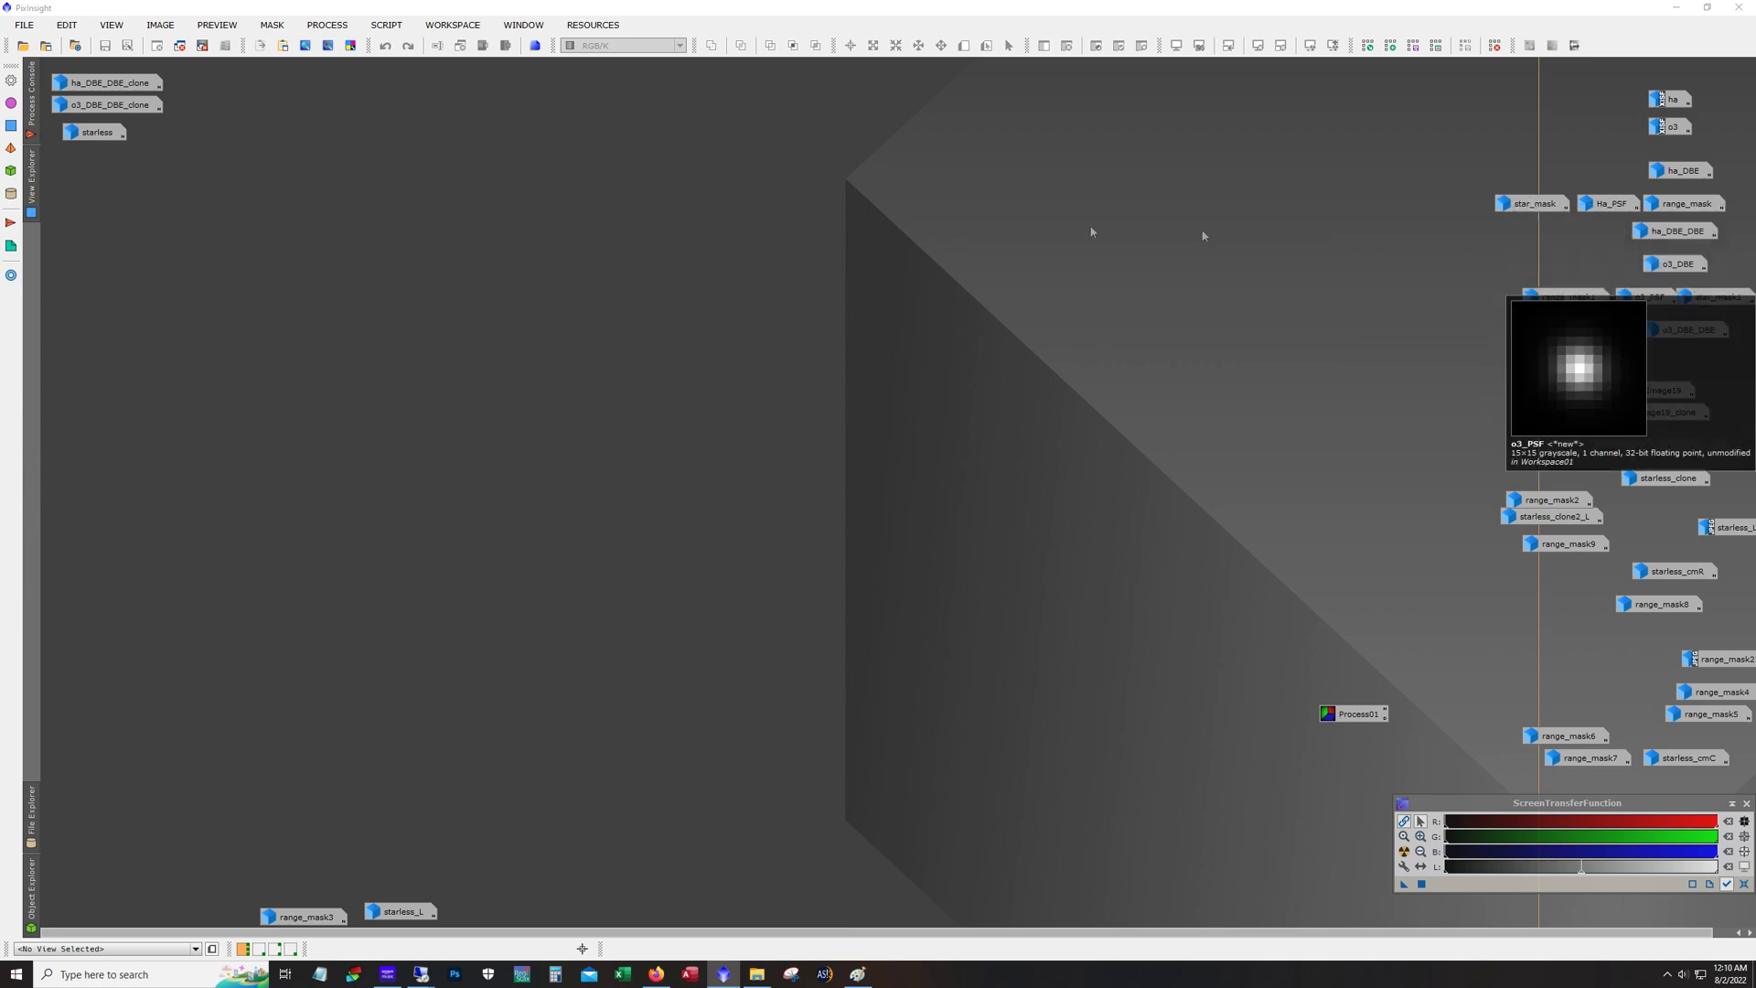
double_click(107, 83)
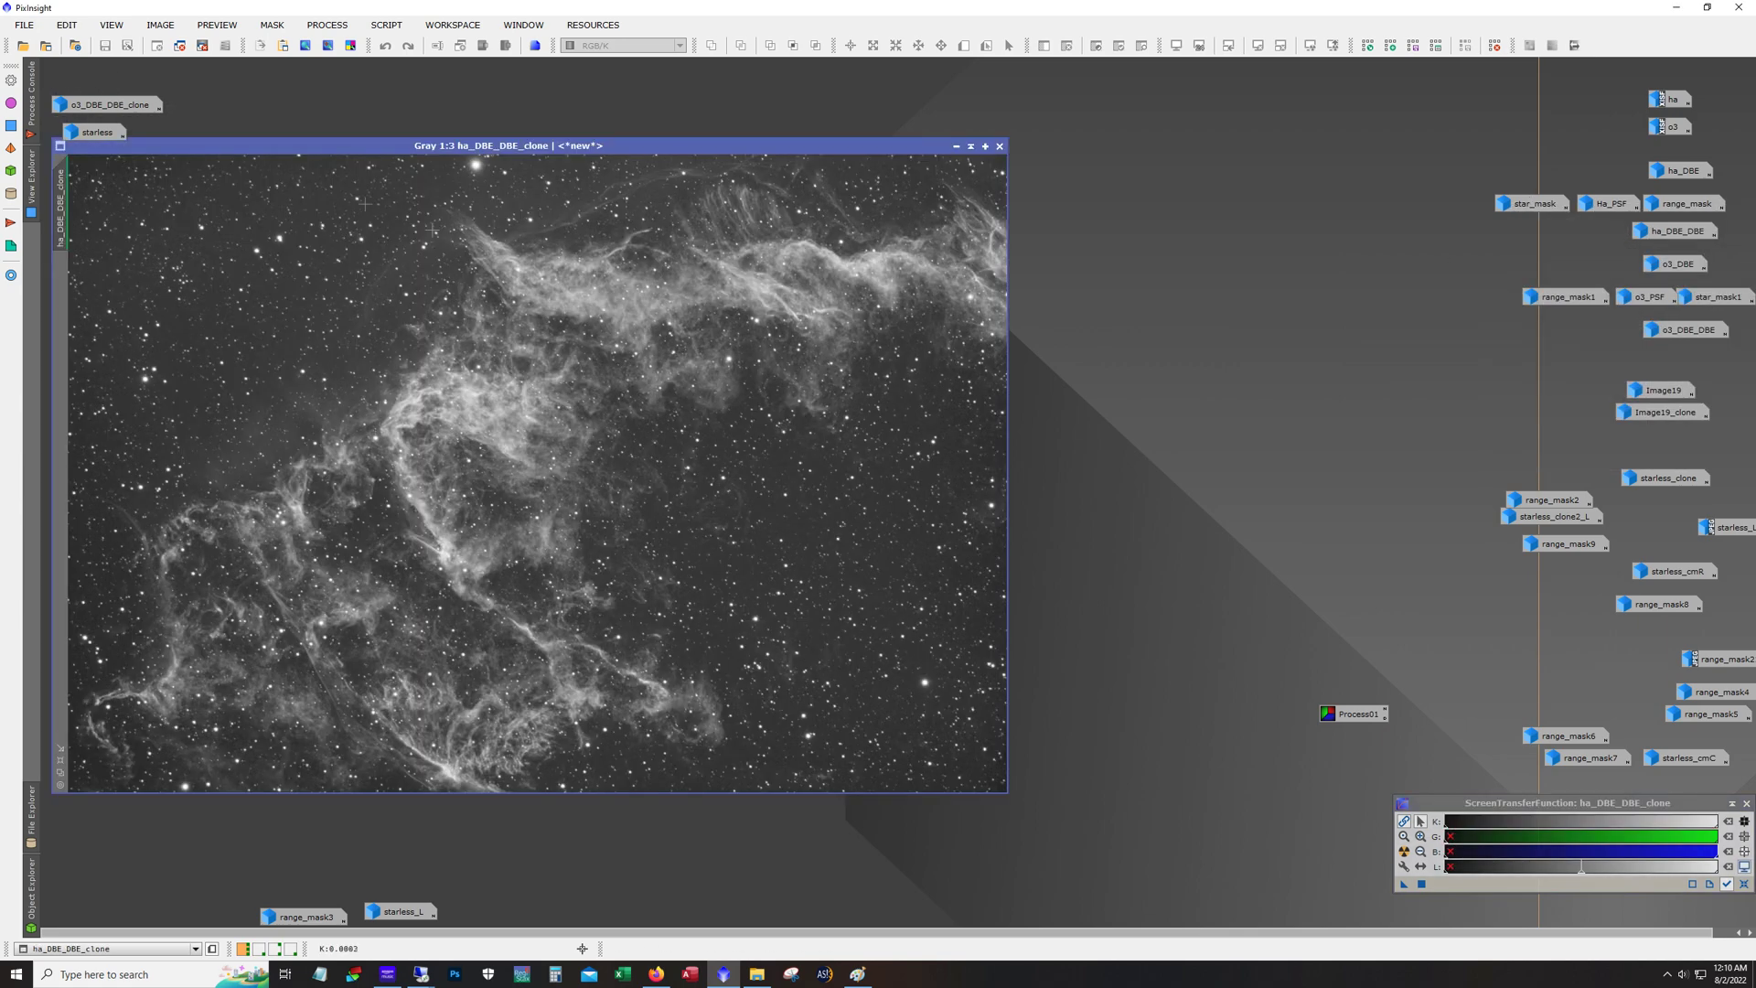
Shift ha_DBE_DBE_clone right, zoom and pan through it, then open o3_DBE_DBE_clone
left_click_drag(518, 146, 600, 139)
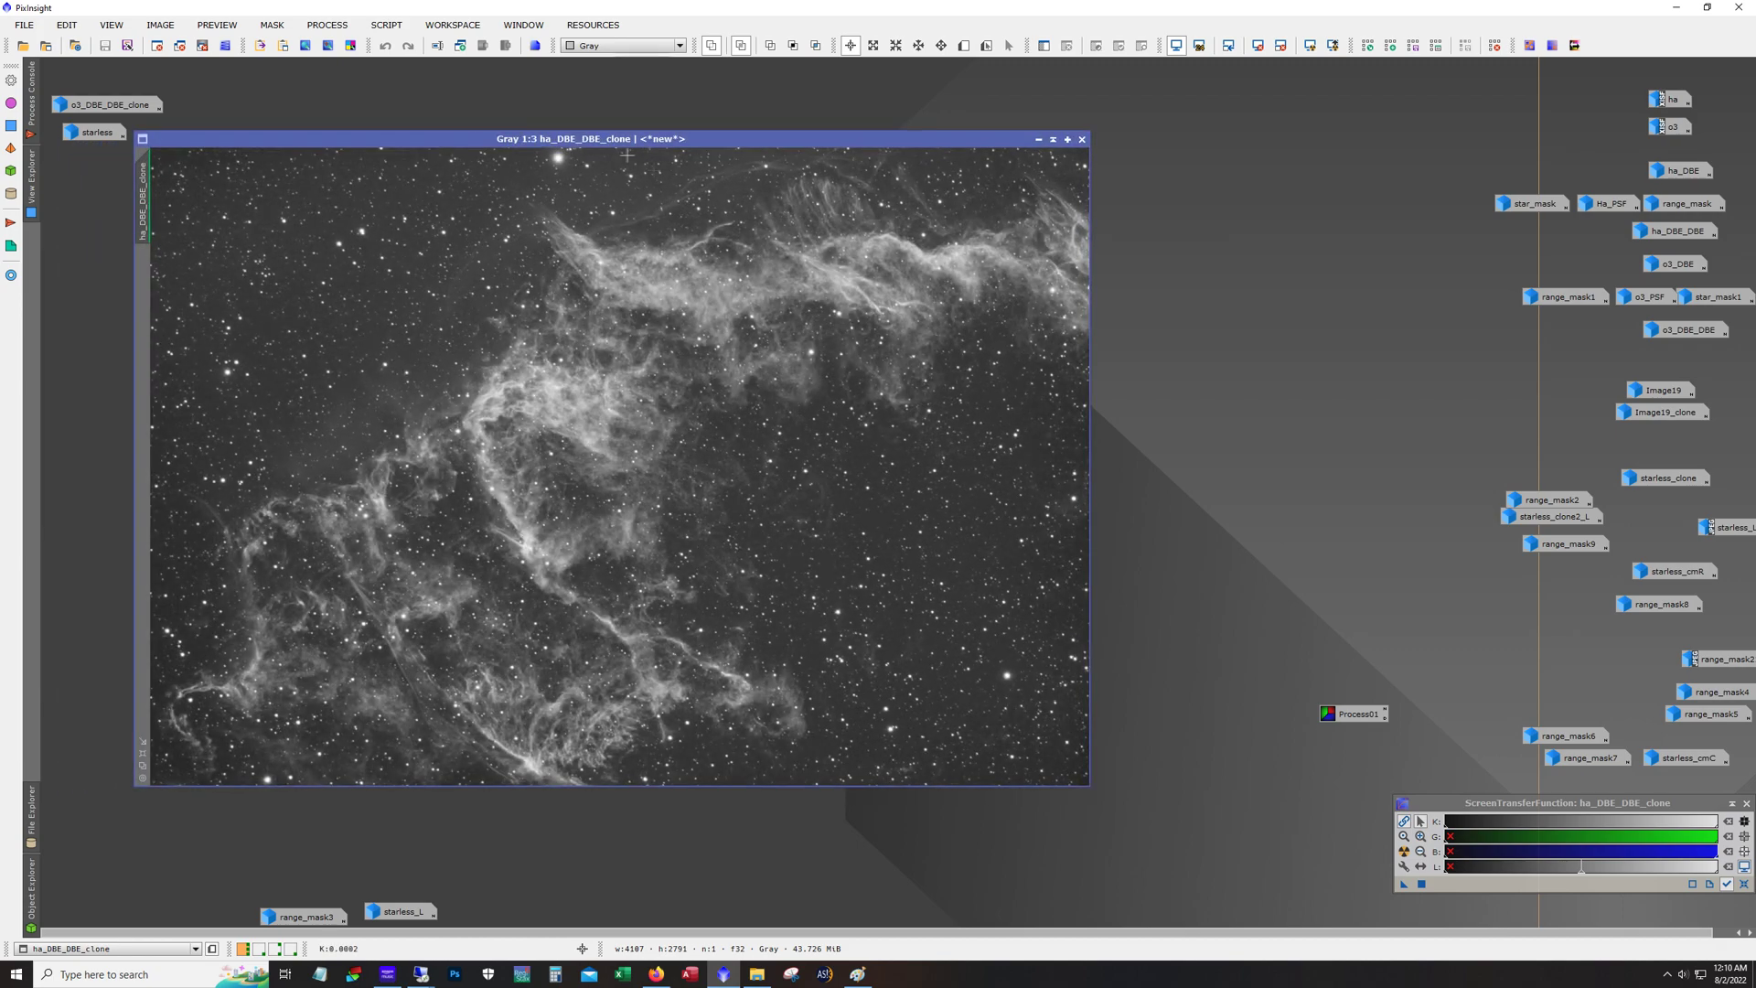
scroll(631, 395, "up", 2)
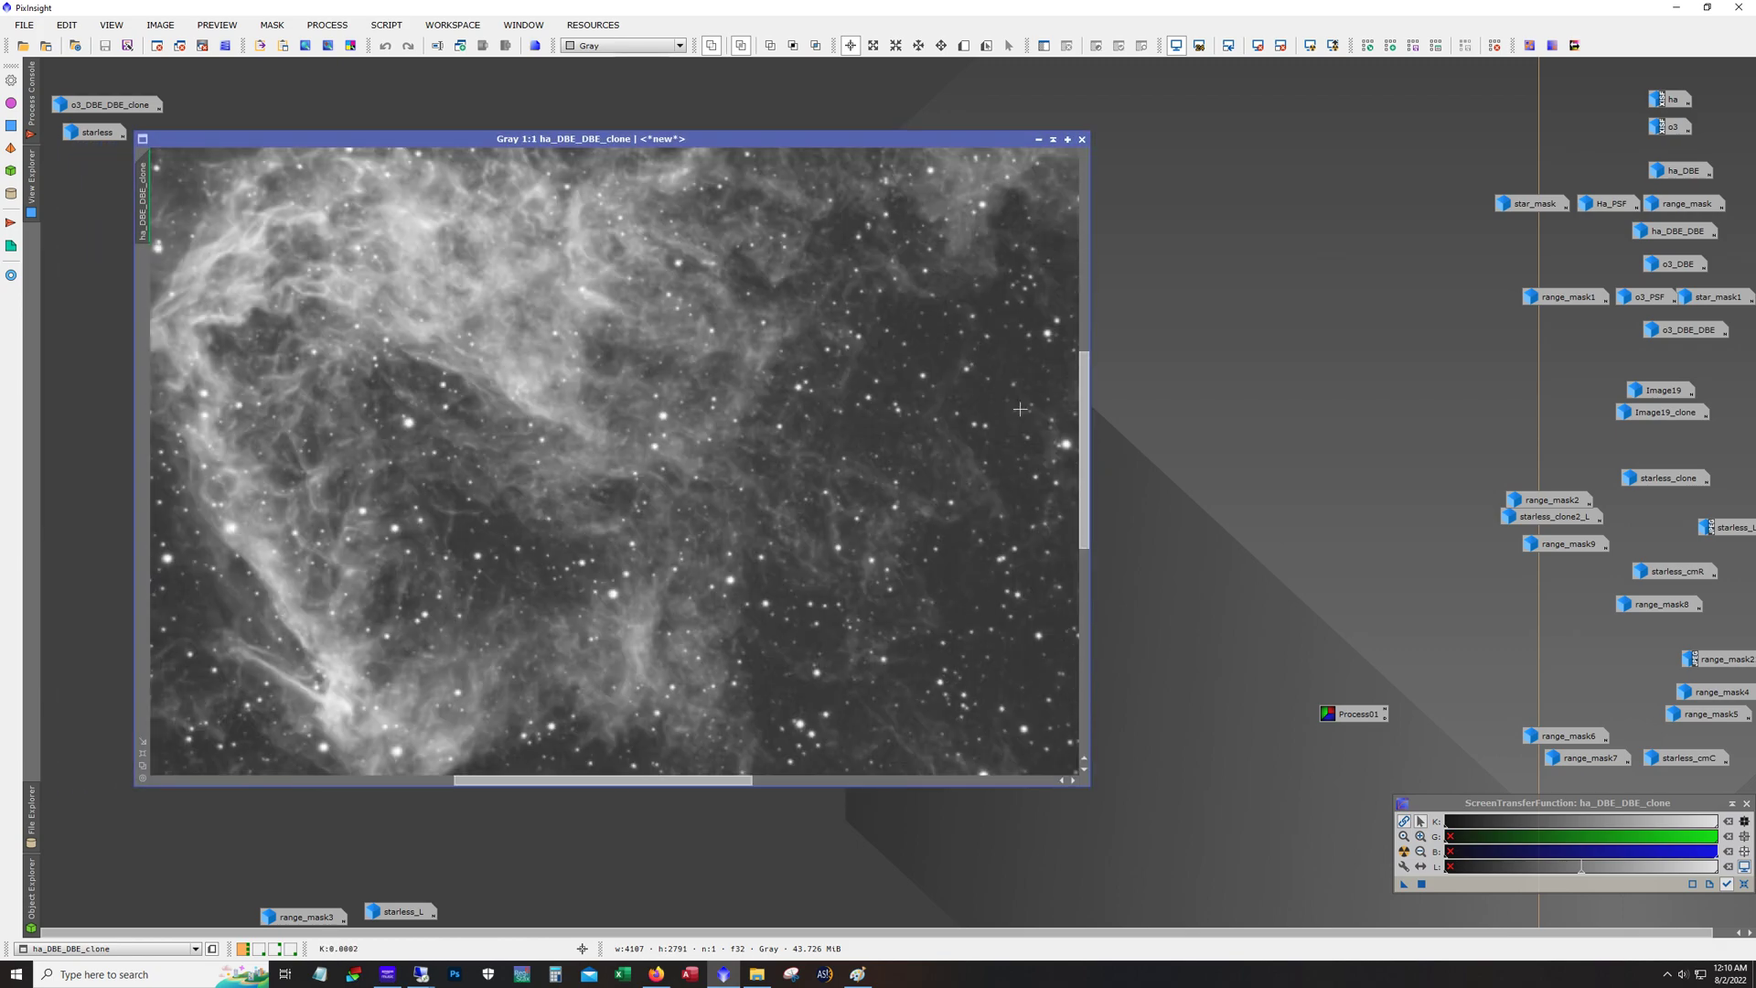
left_click_drag(732, 783, 861, 783)
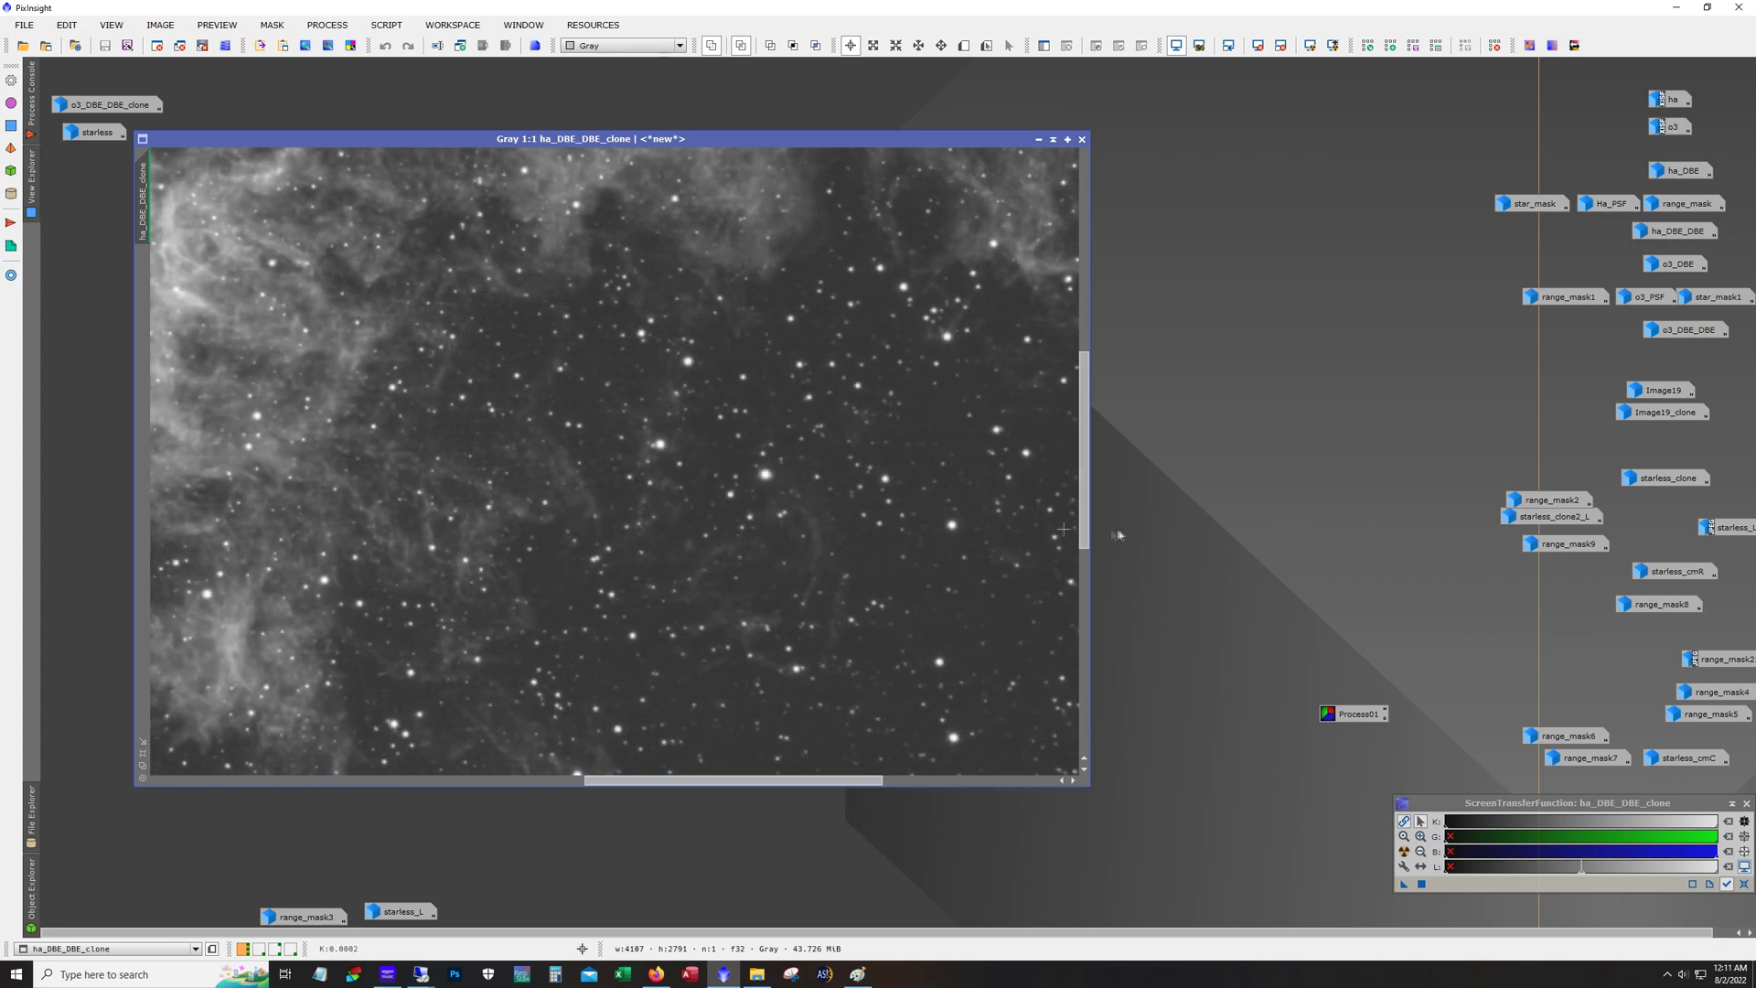
mouse_move(1083, 539)
left_mouse_down()
mouse_move(1081, 705)
mouse_move(1079, 327)
left_mouse_up()
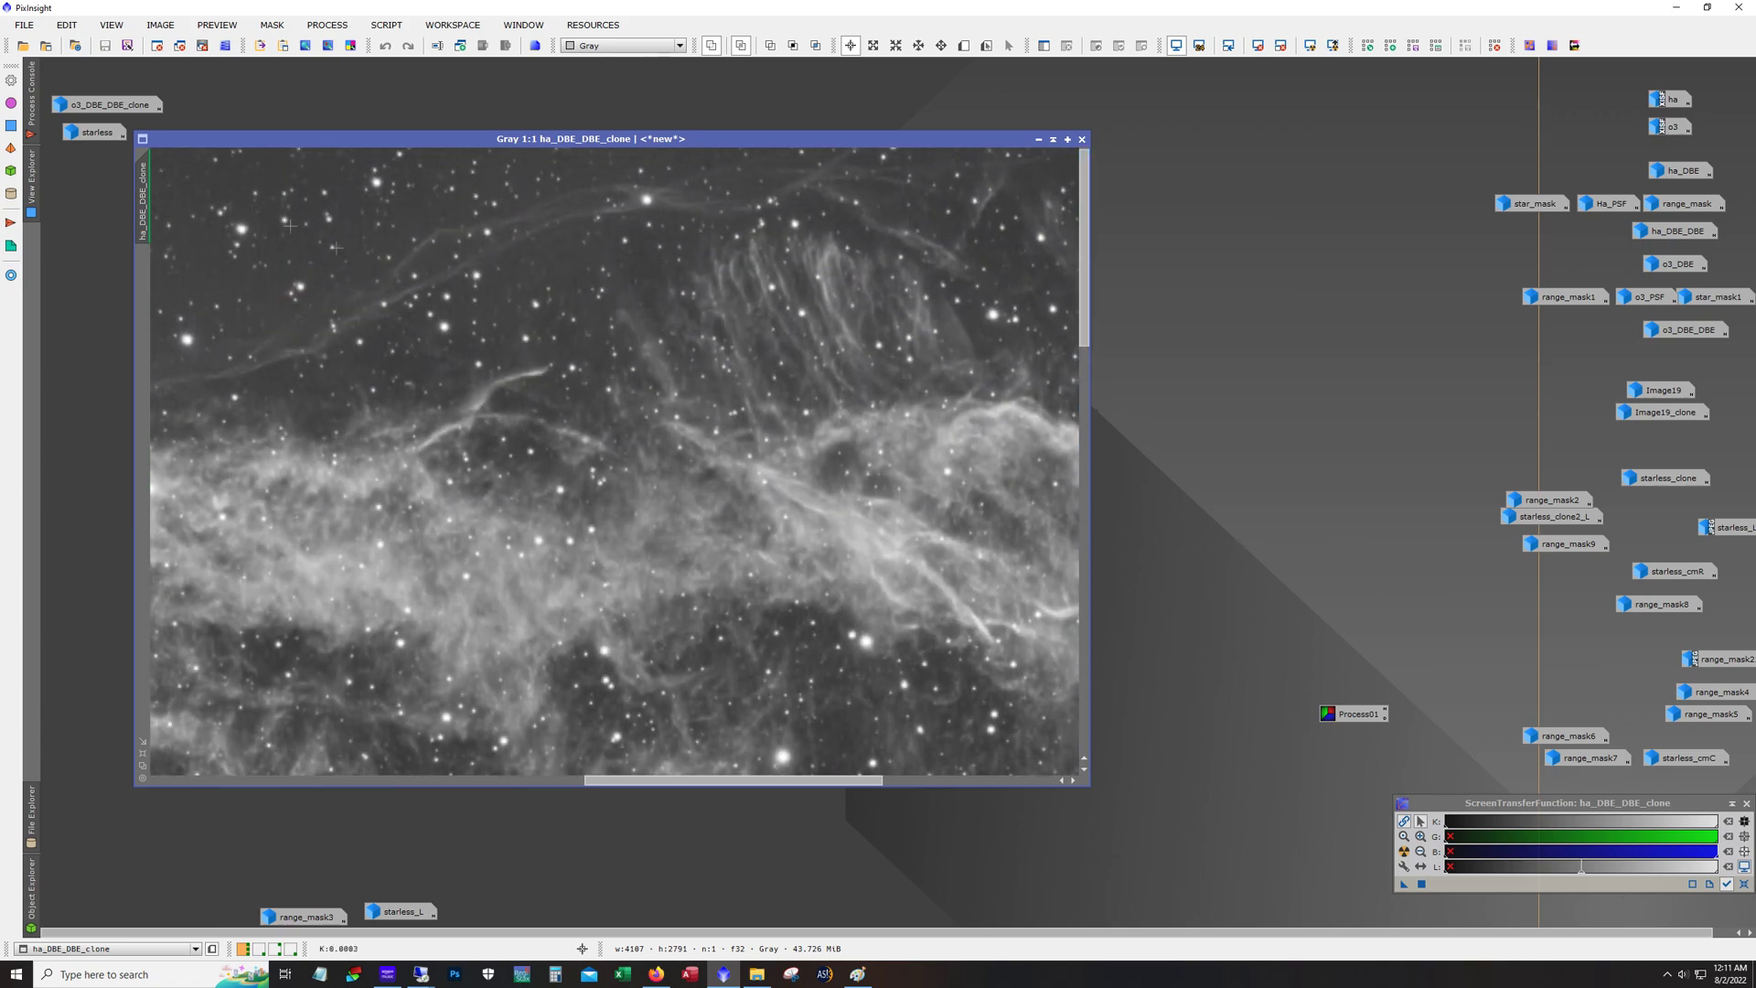
double_click(105, 104)
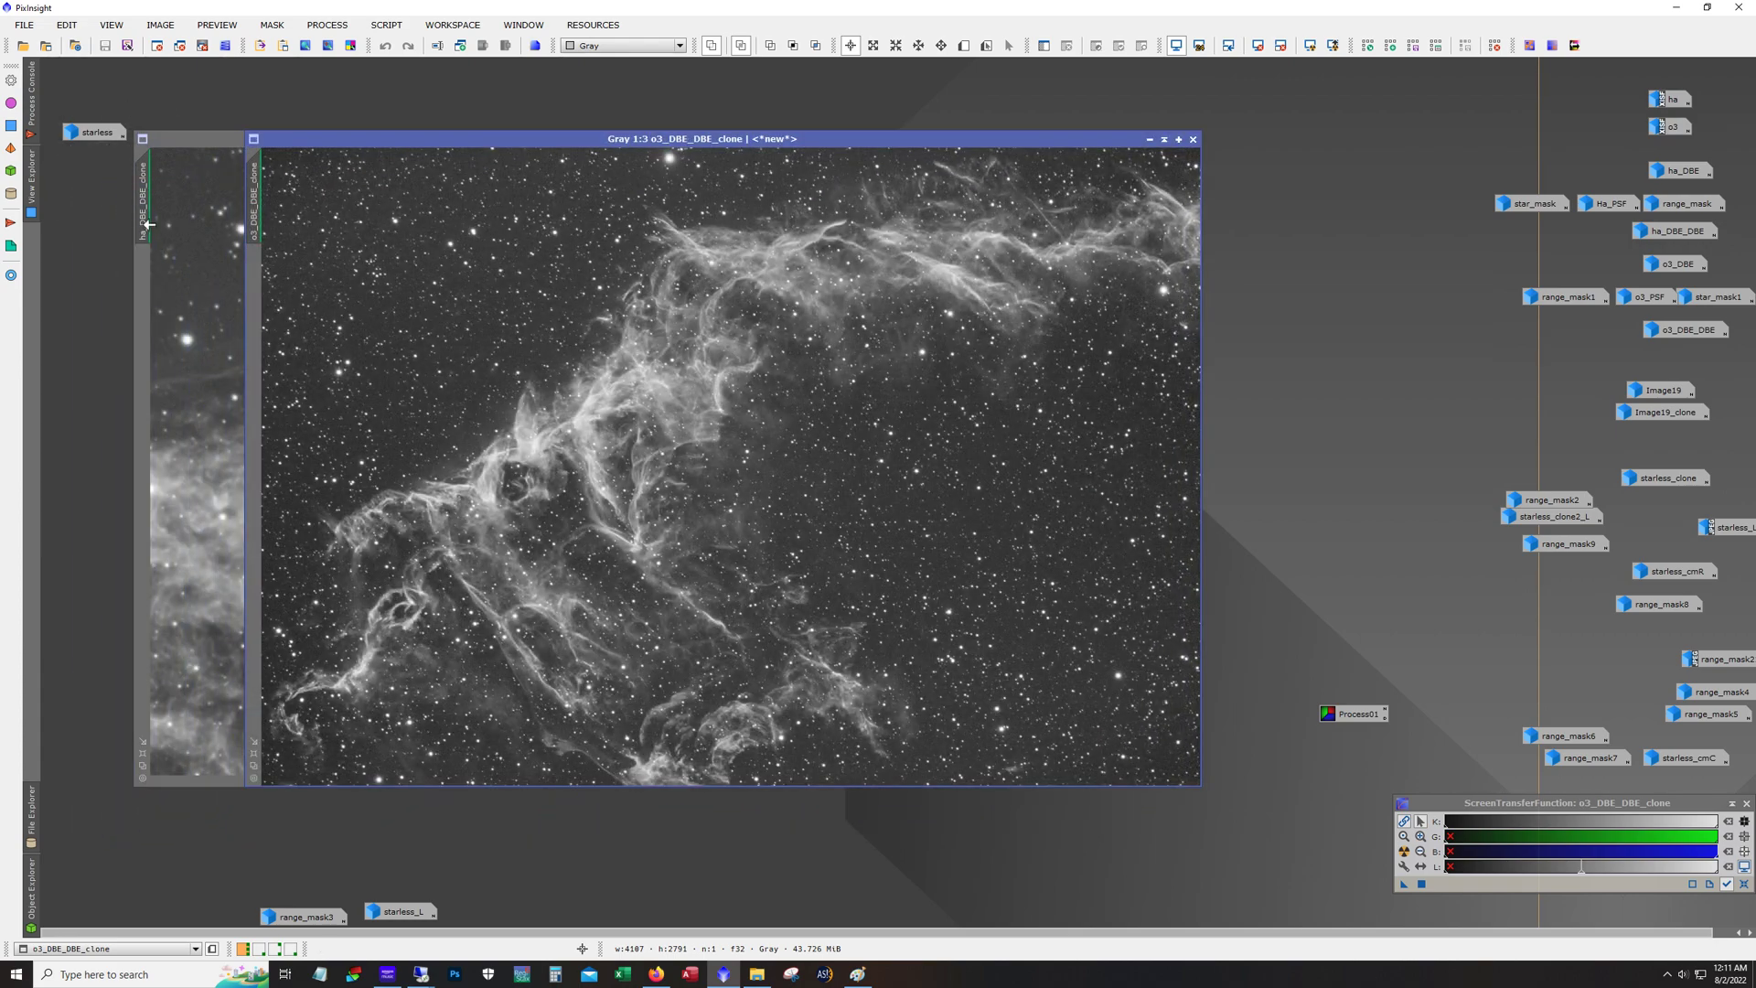
Compare the ha and o3 DBE clones, panning across the o3 clone's nebula
left_click(143, 228)
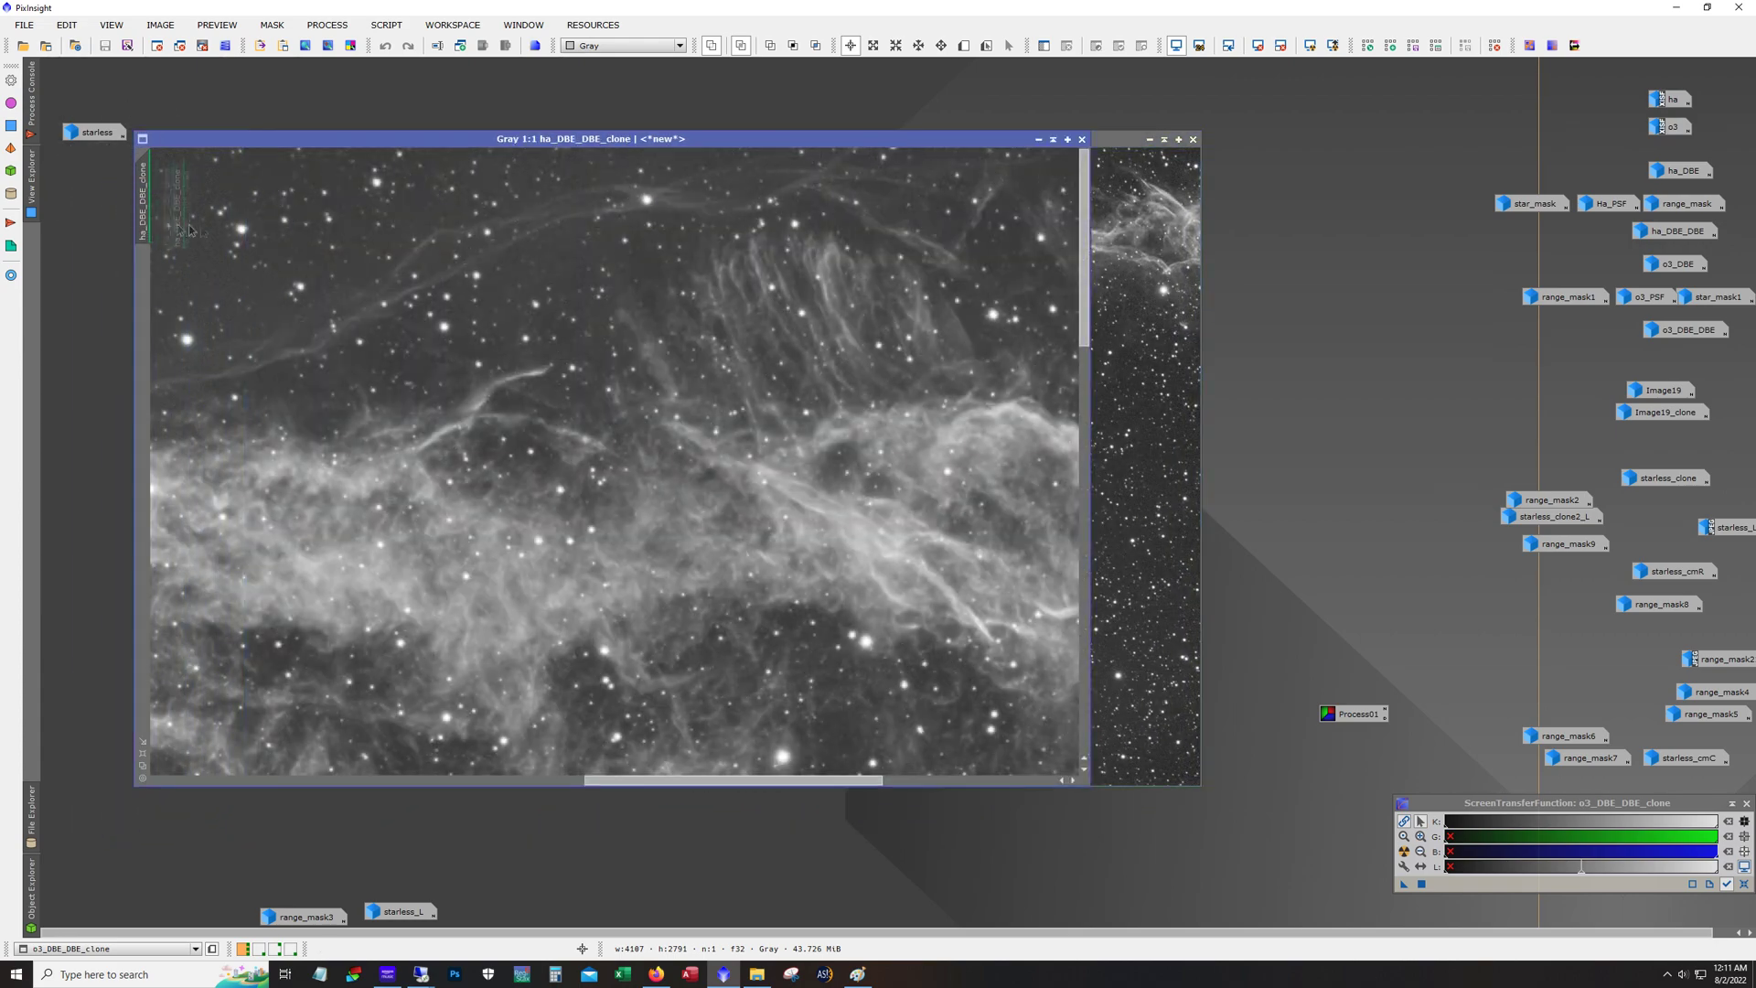
left_click(1116, 417)
scroll(598, 419, "up", 3)
scroll(599, 419, "down", 1)
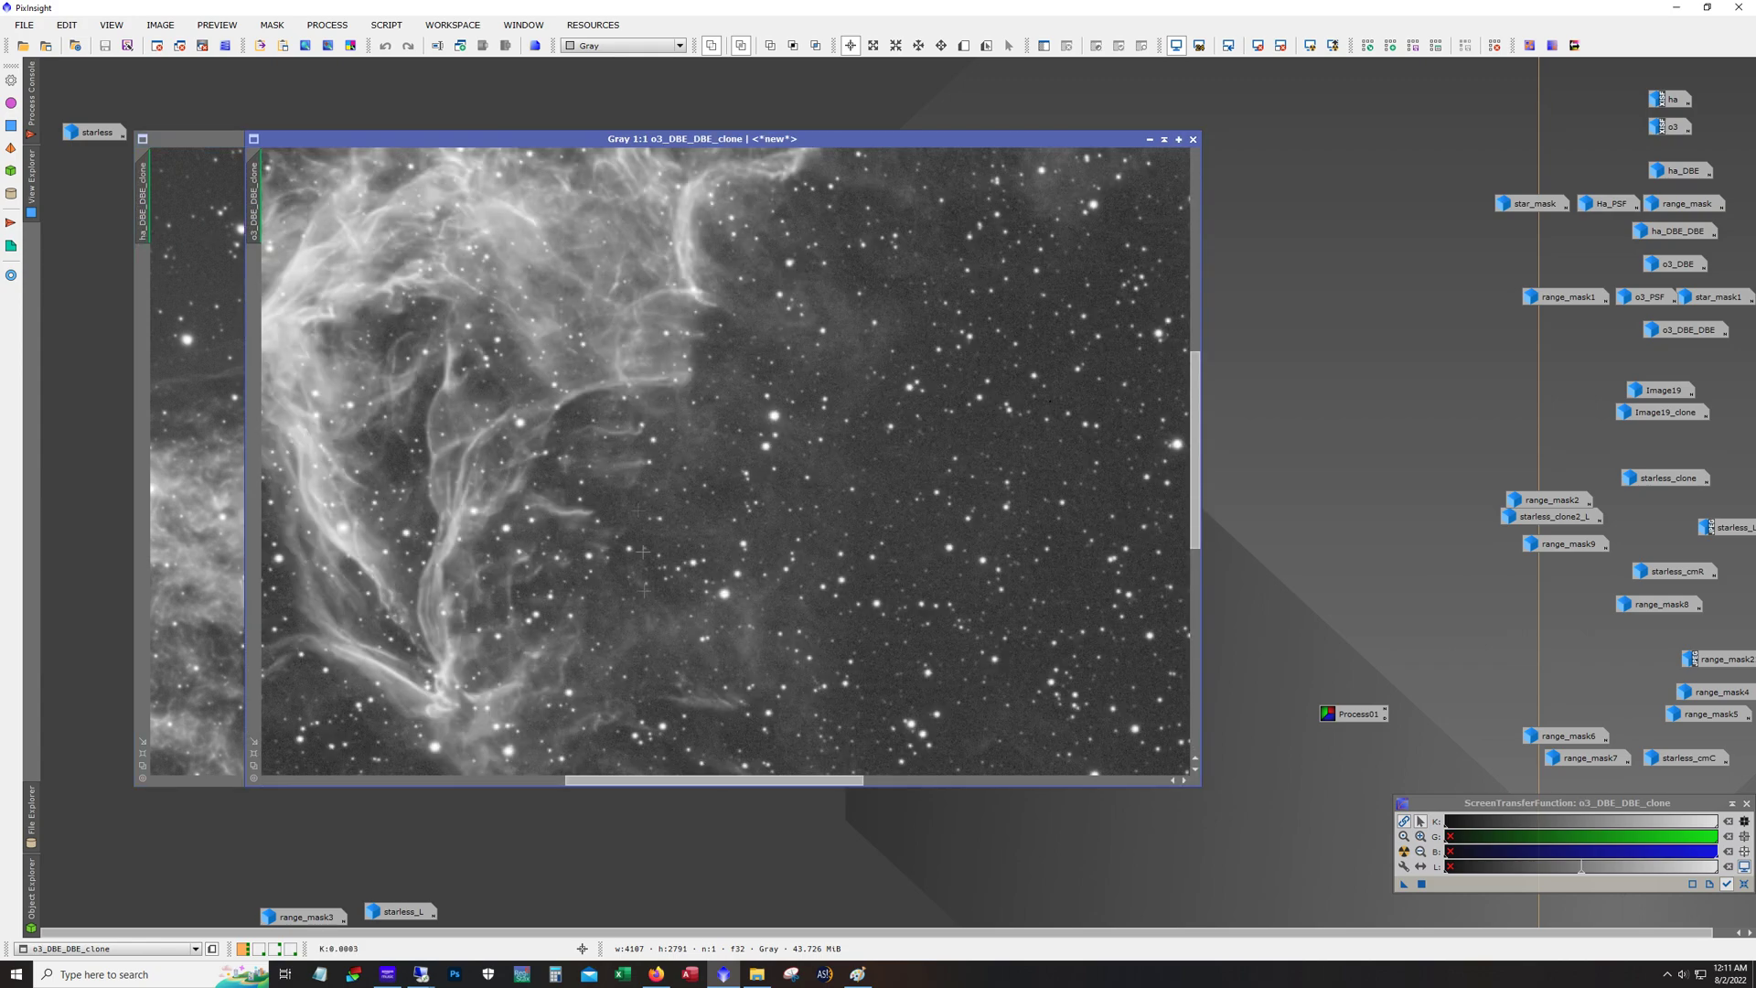
left_click_drag(680, 780, 377, 773)
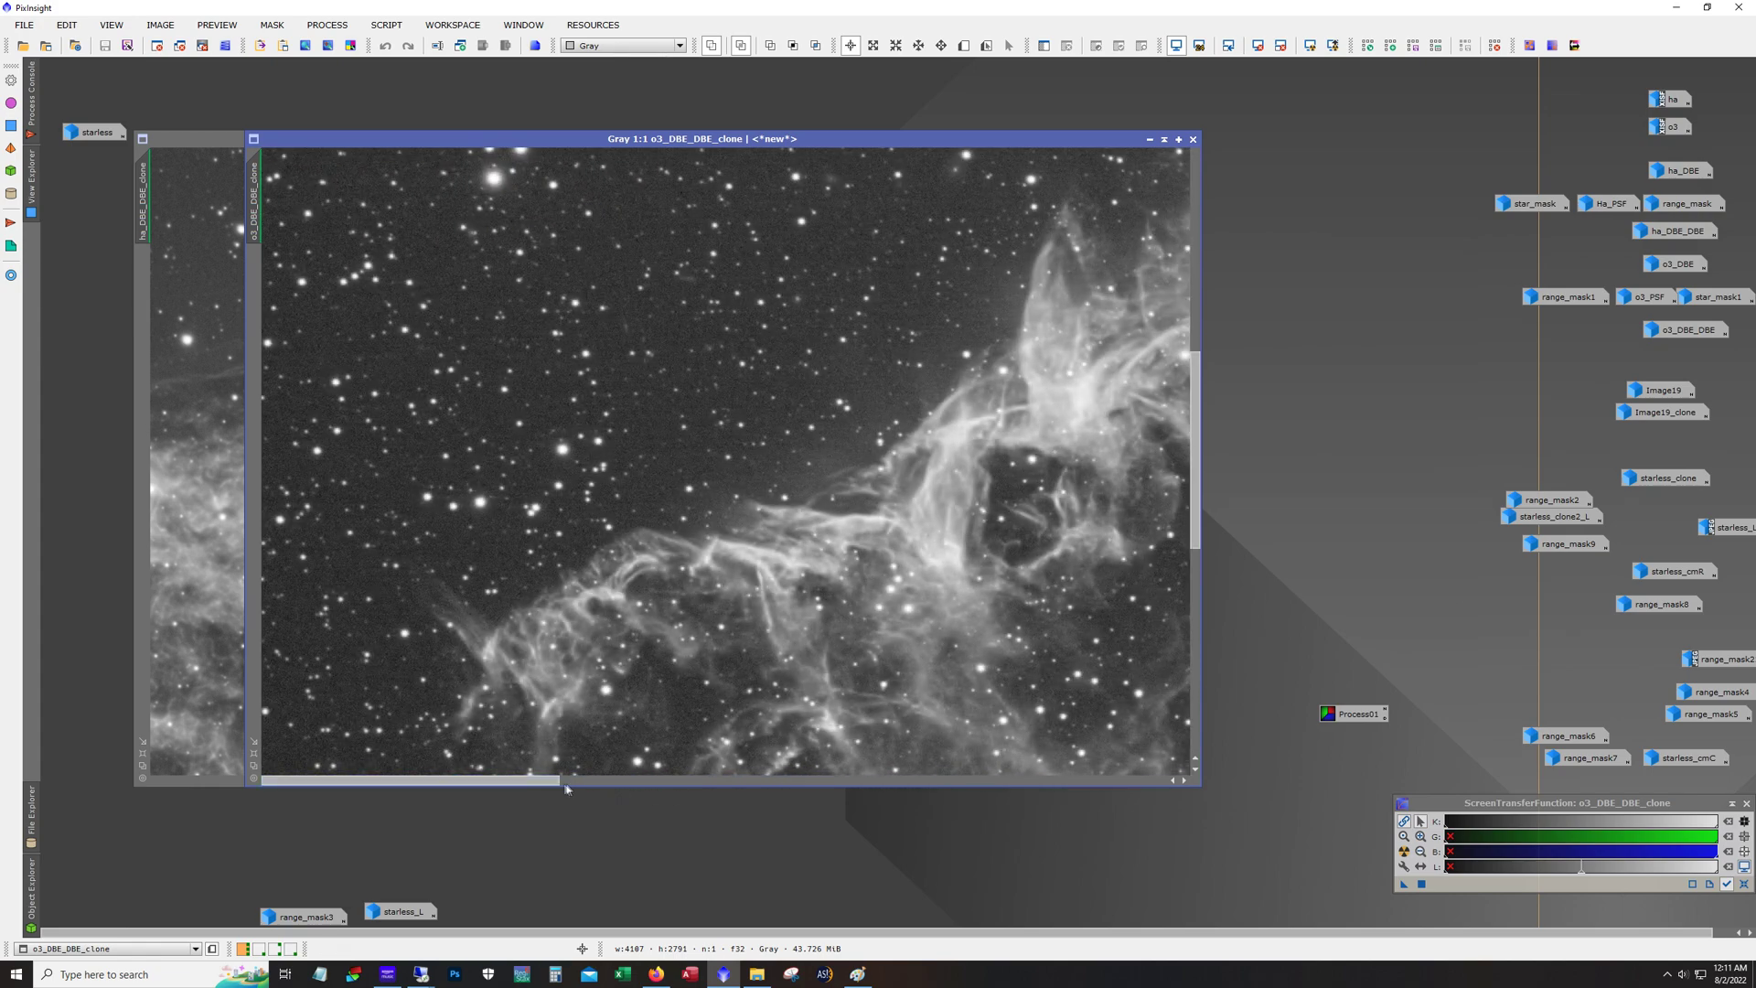
left_click_drag(553, 782, 905, 779)
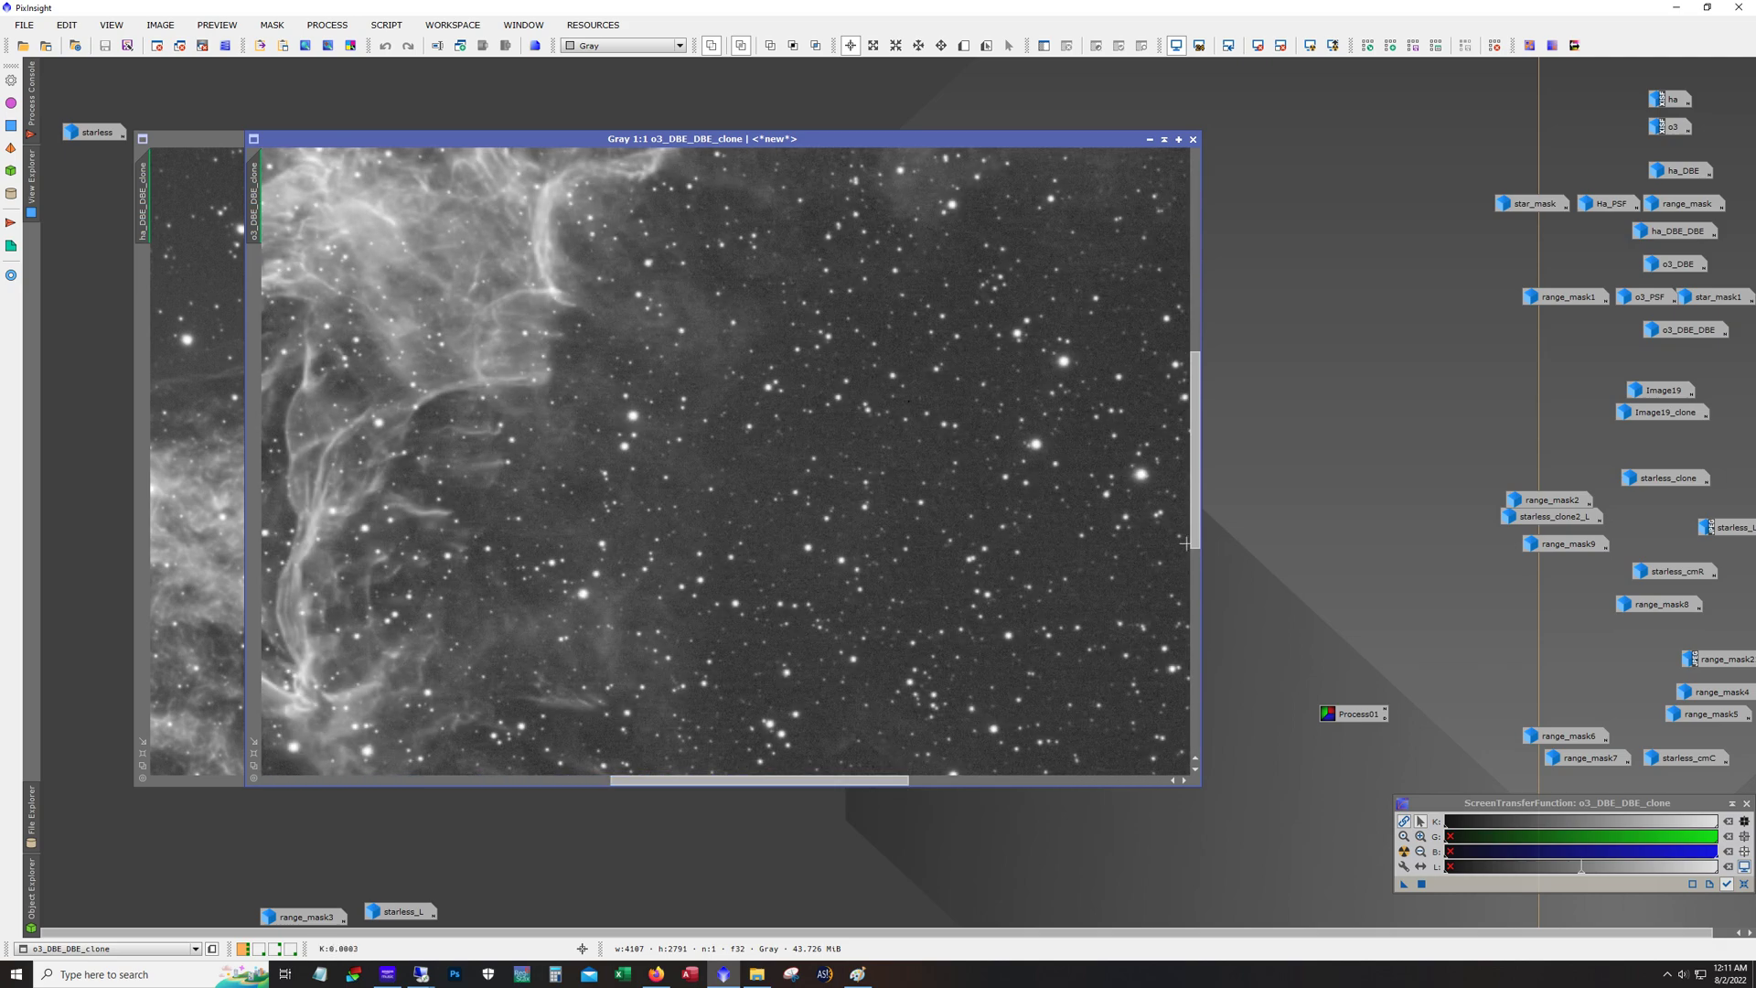
left_click_drag(1194, 544, 1203, 354)
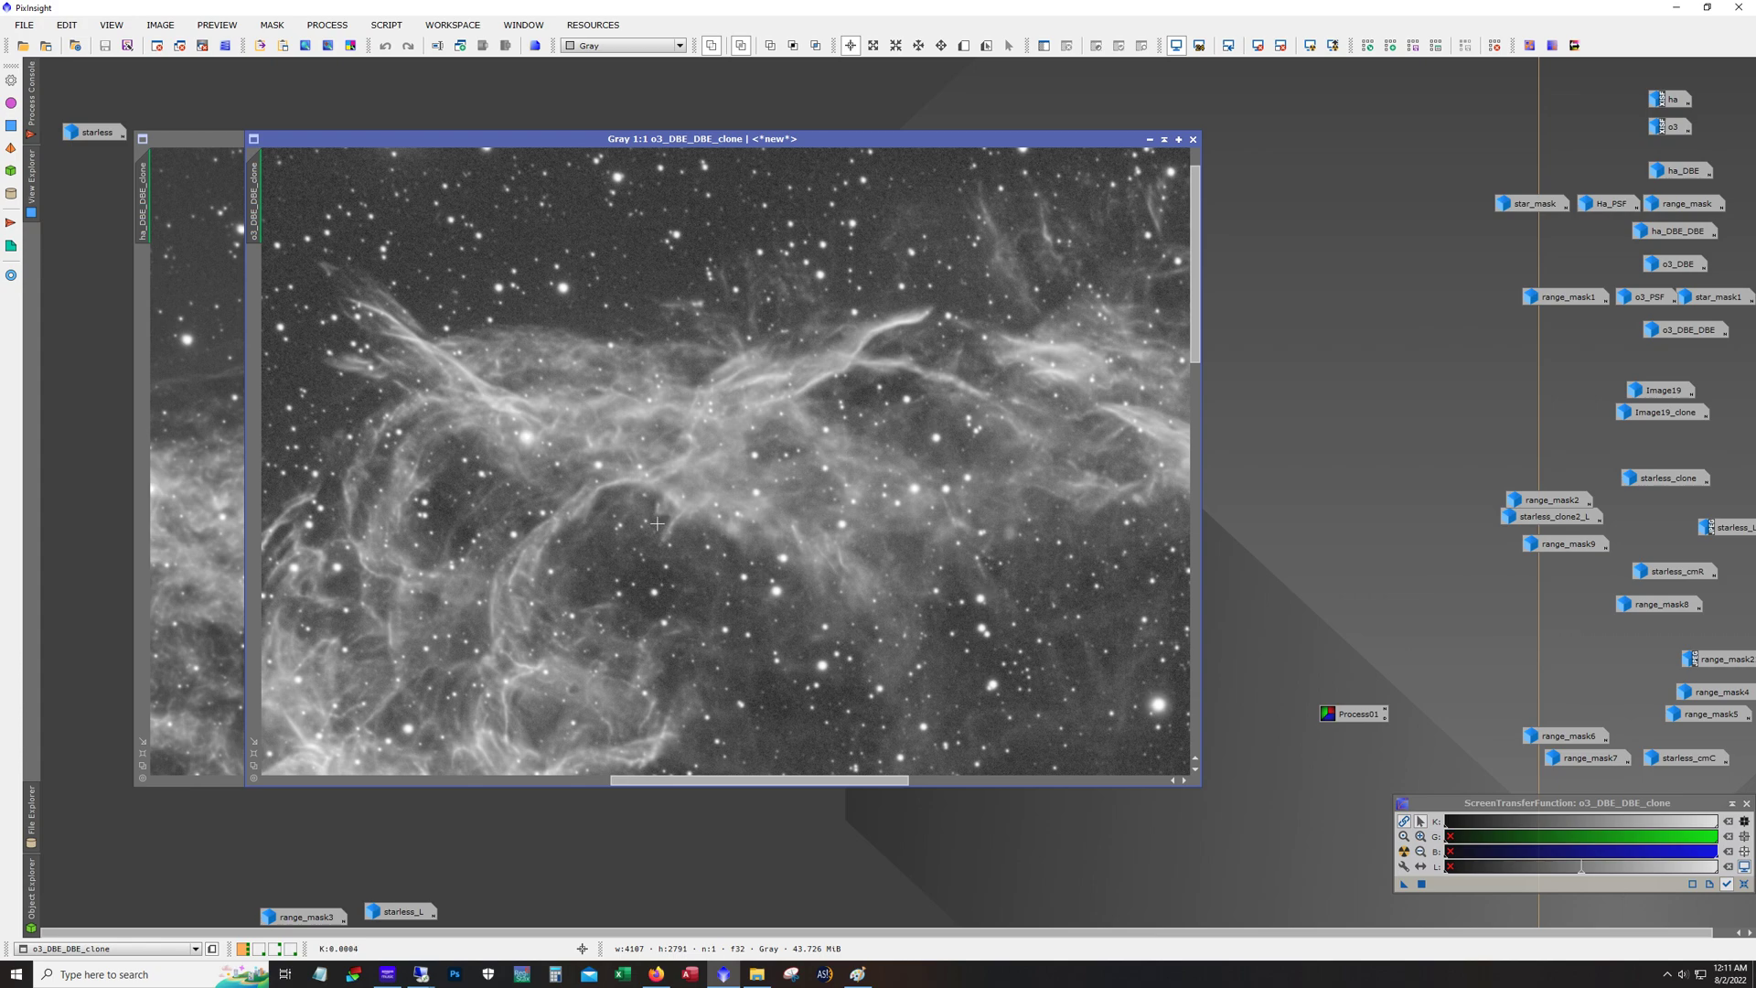
scroll(657, 522, "down", 1)
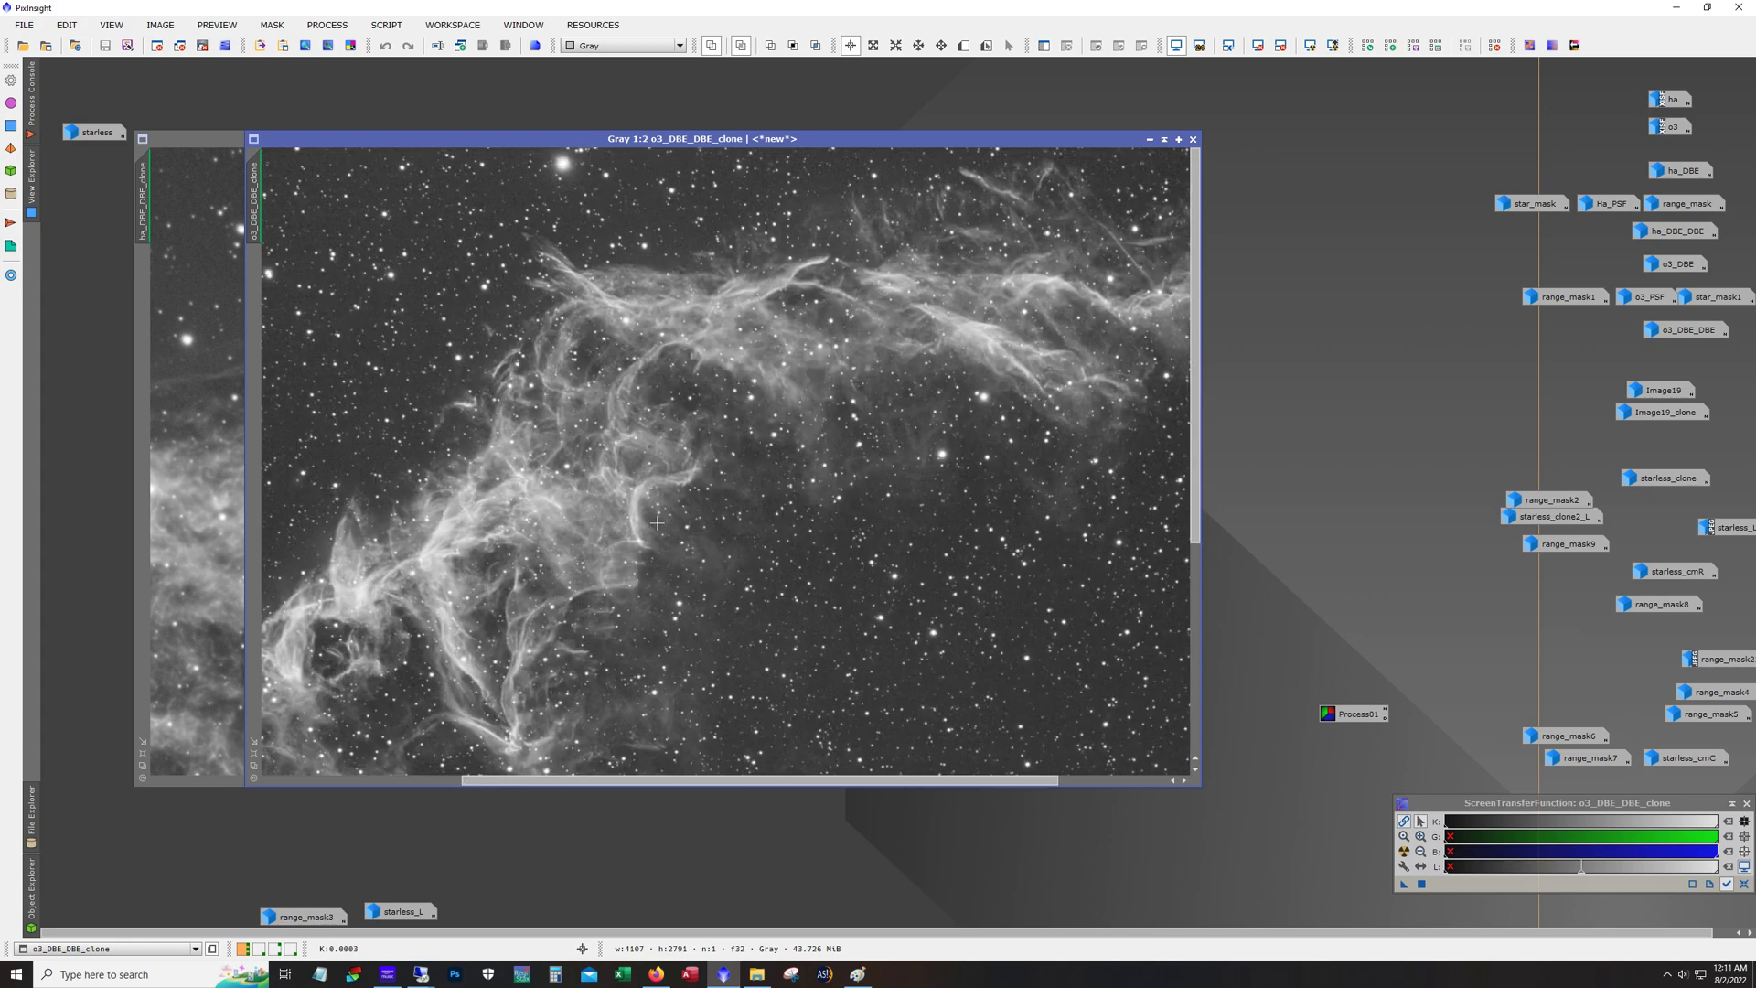
scroll(657, 522, "down", 1)
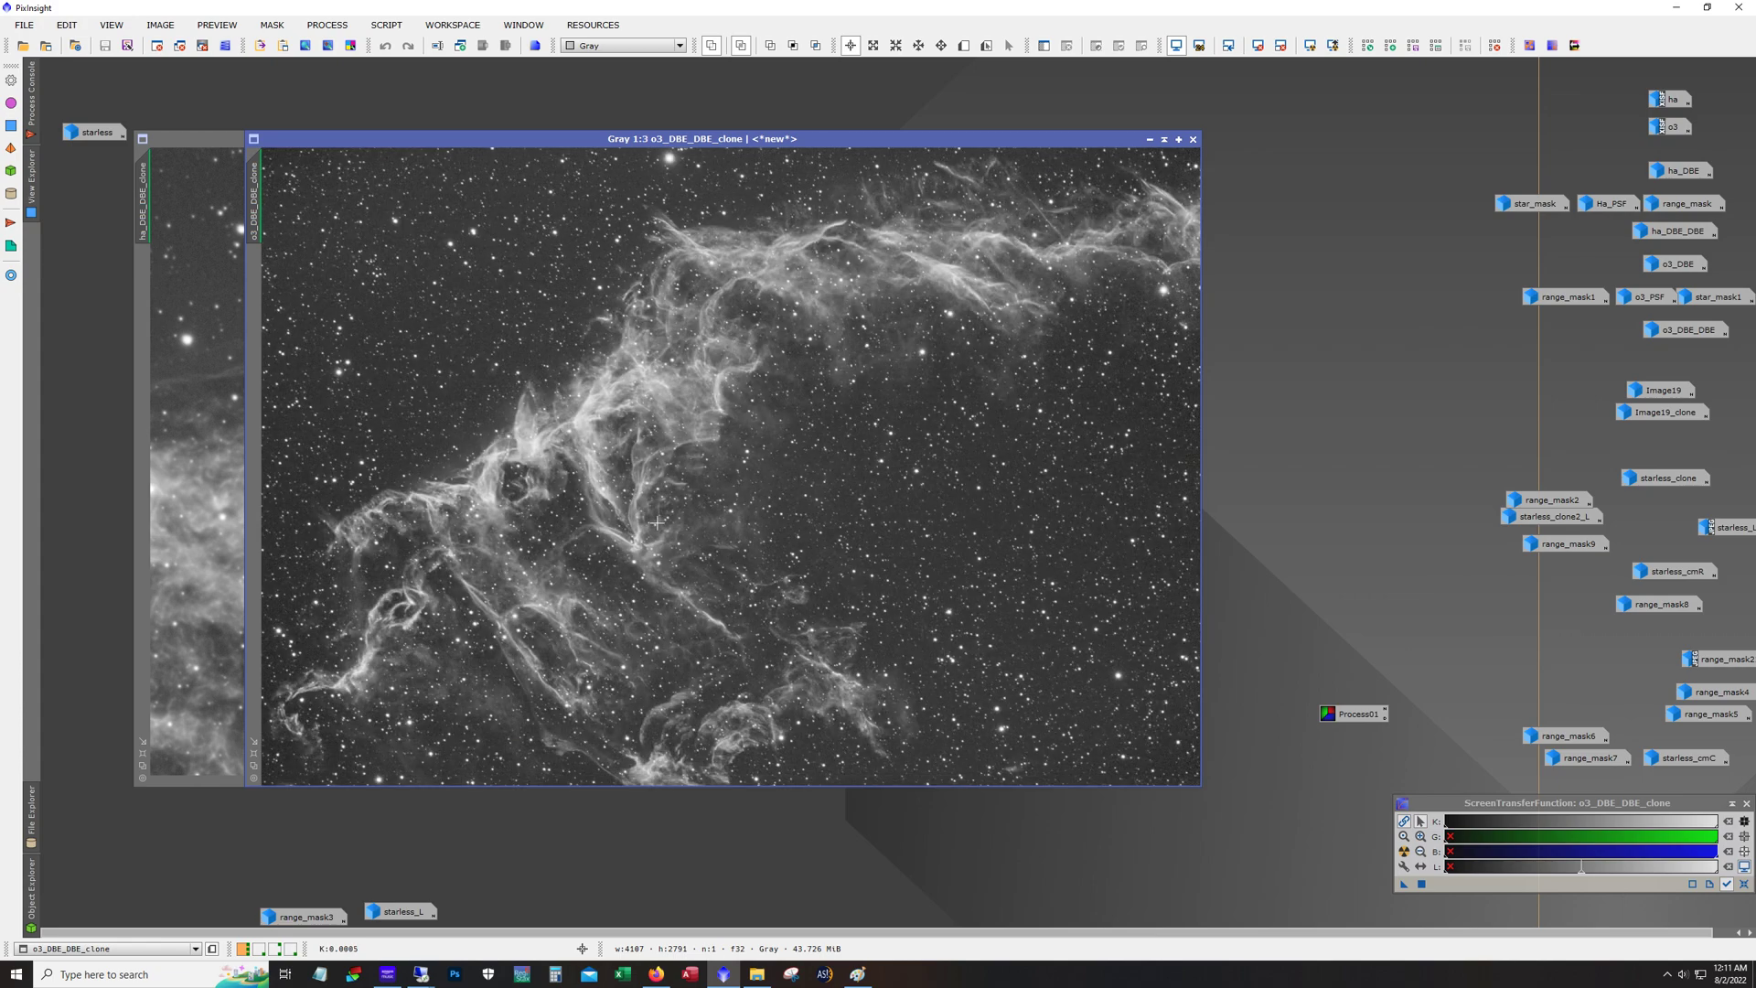
Iconize o3_DBE_DBE_clone and ha_DBE_DBE_clone, and restore the starless image
left_click(1149, 139)
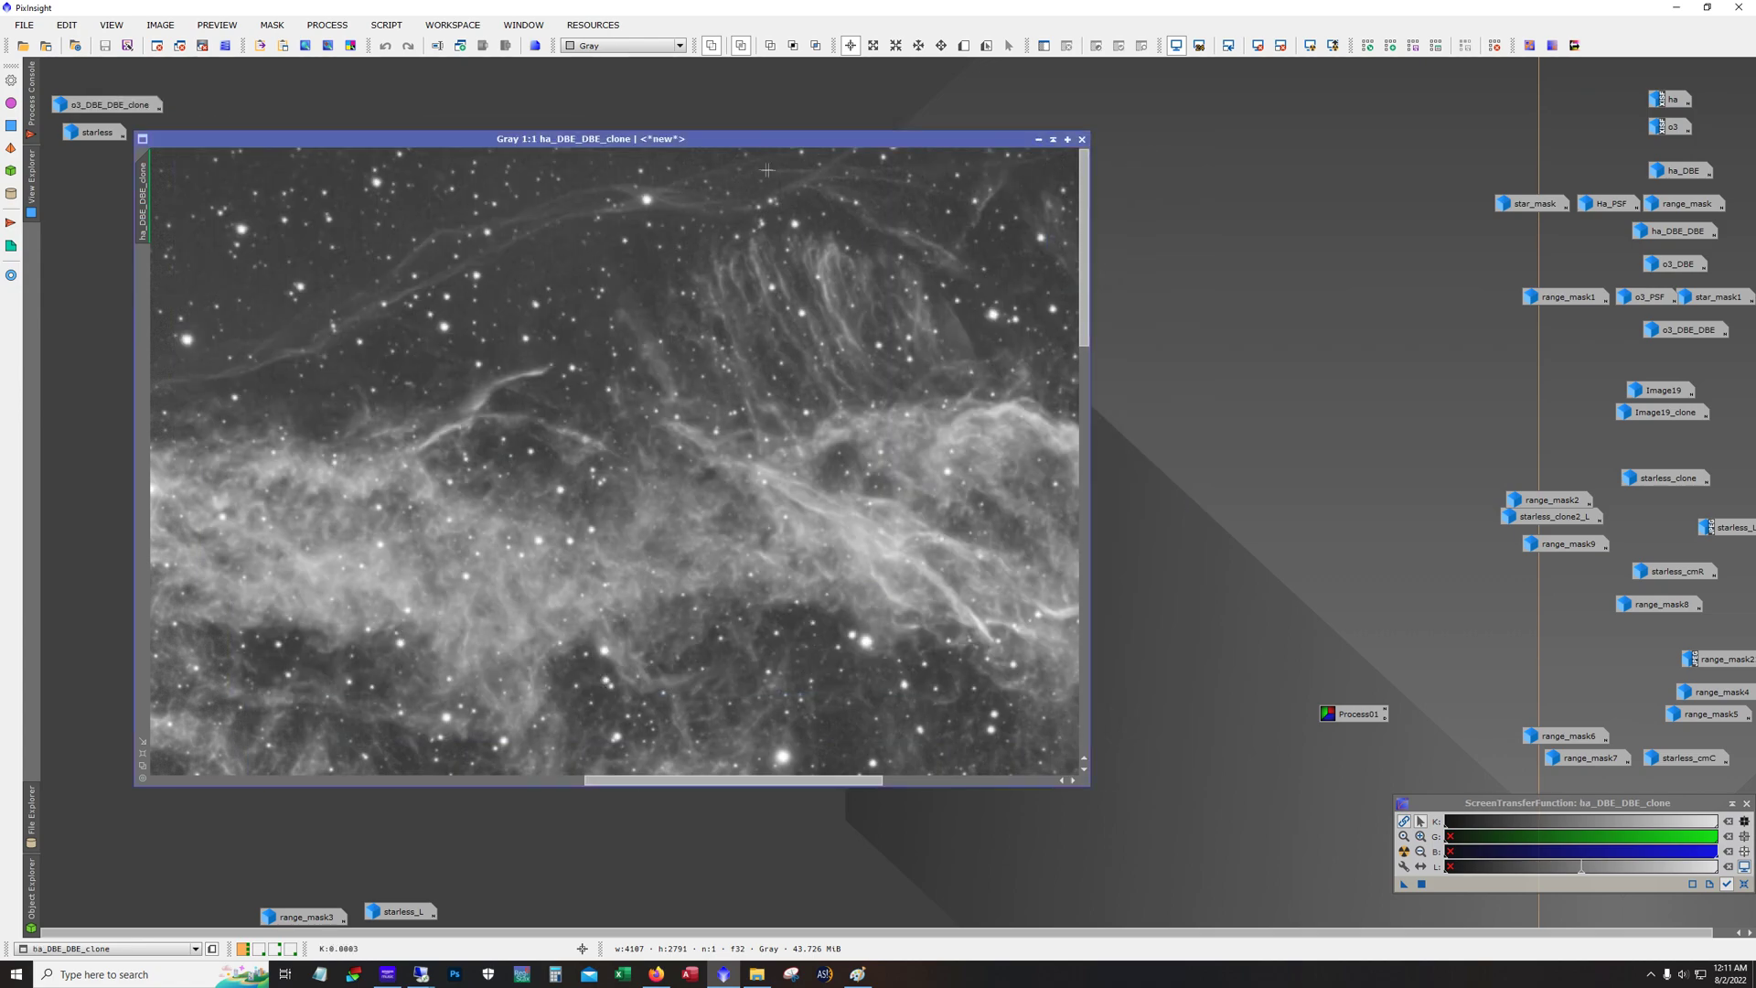
left_click(1037, 140)
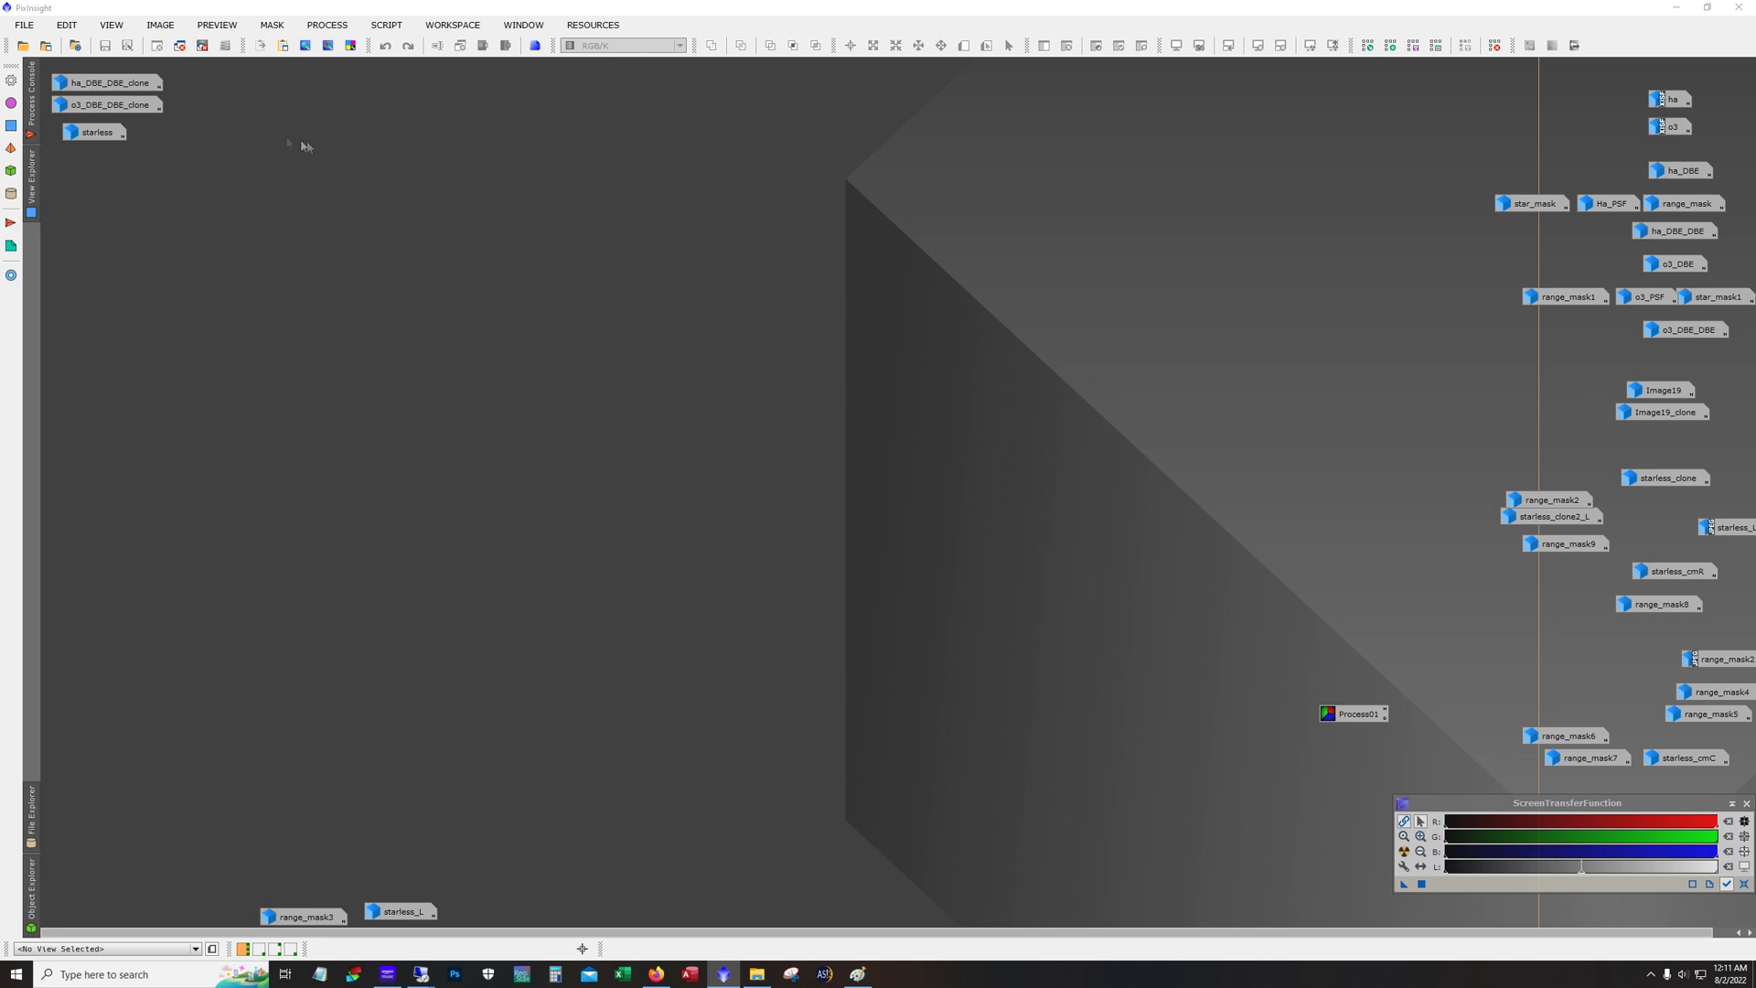
double_click(95, 131)
Drag the starless image window to a new spot on the workspace
left_click_drag(458, 117, 535, 95)
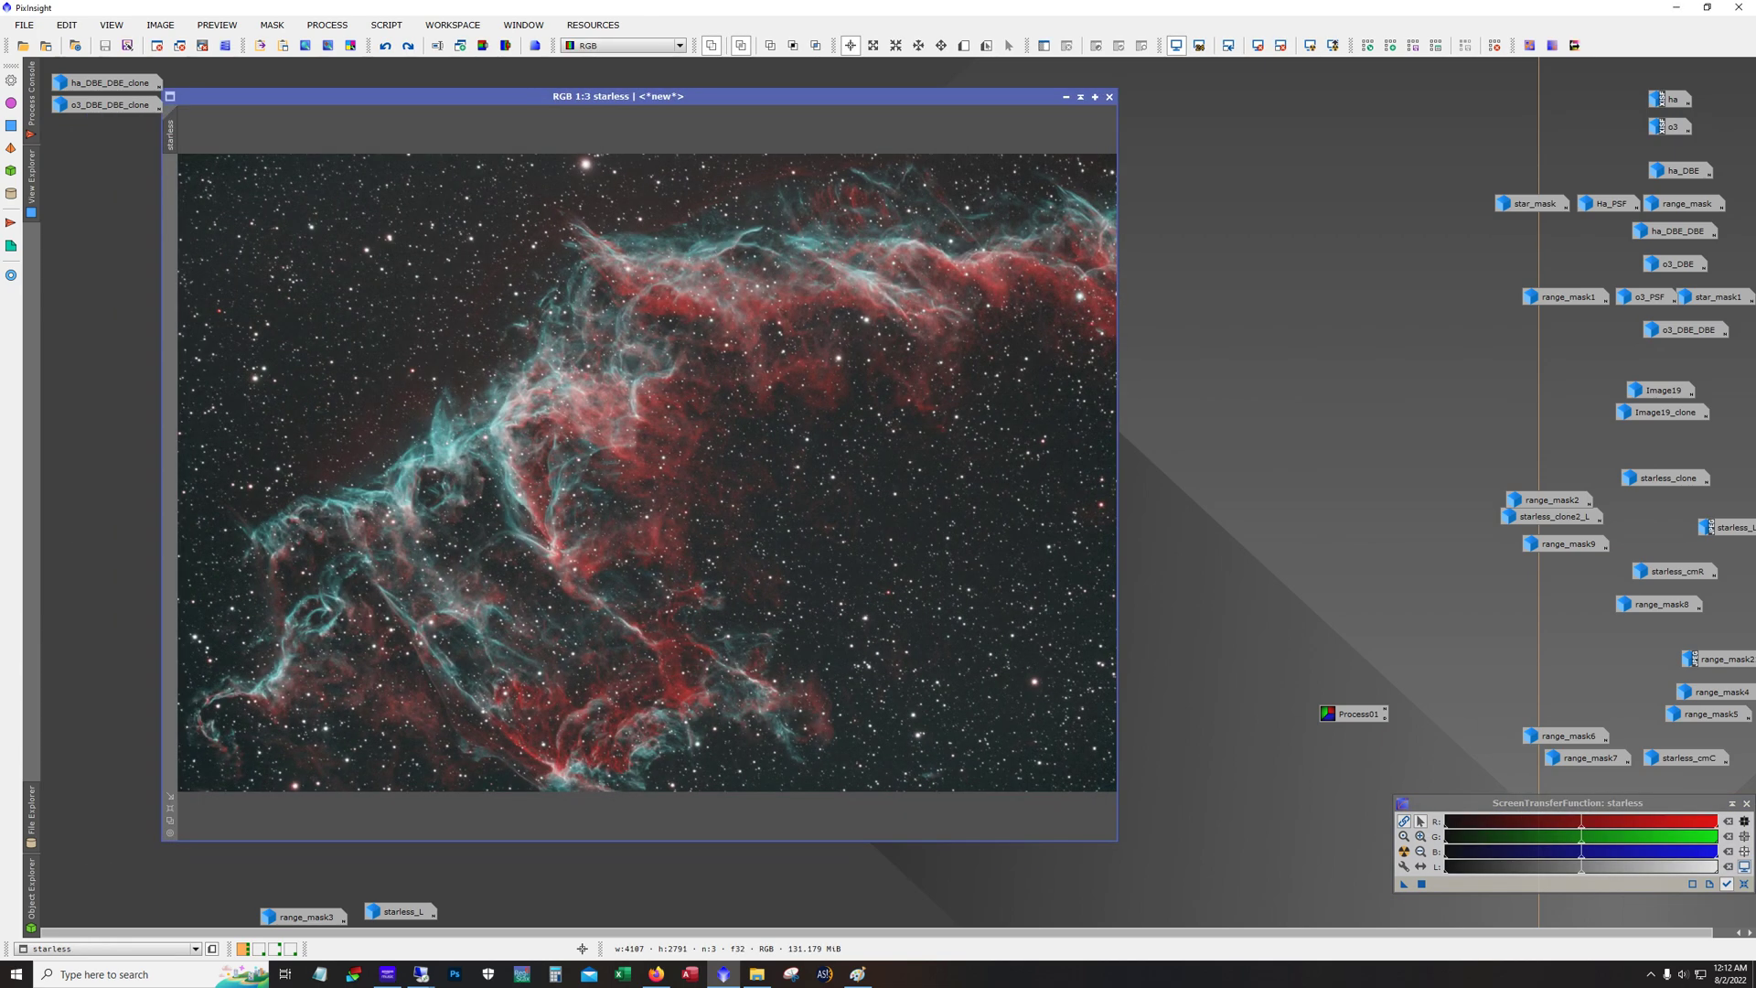
key("alt")
left_click(386, 25)
Dismiss the scripts list, redo the undone processing step, and toggle the mask overlay several times
mouse_move(473, 114)
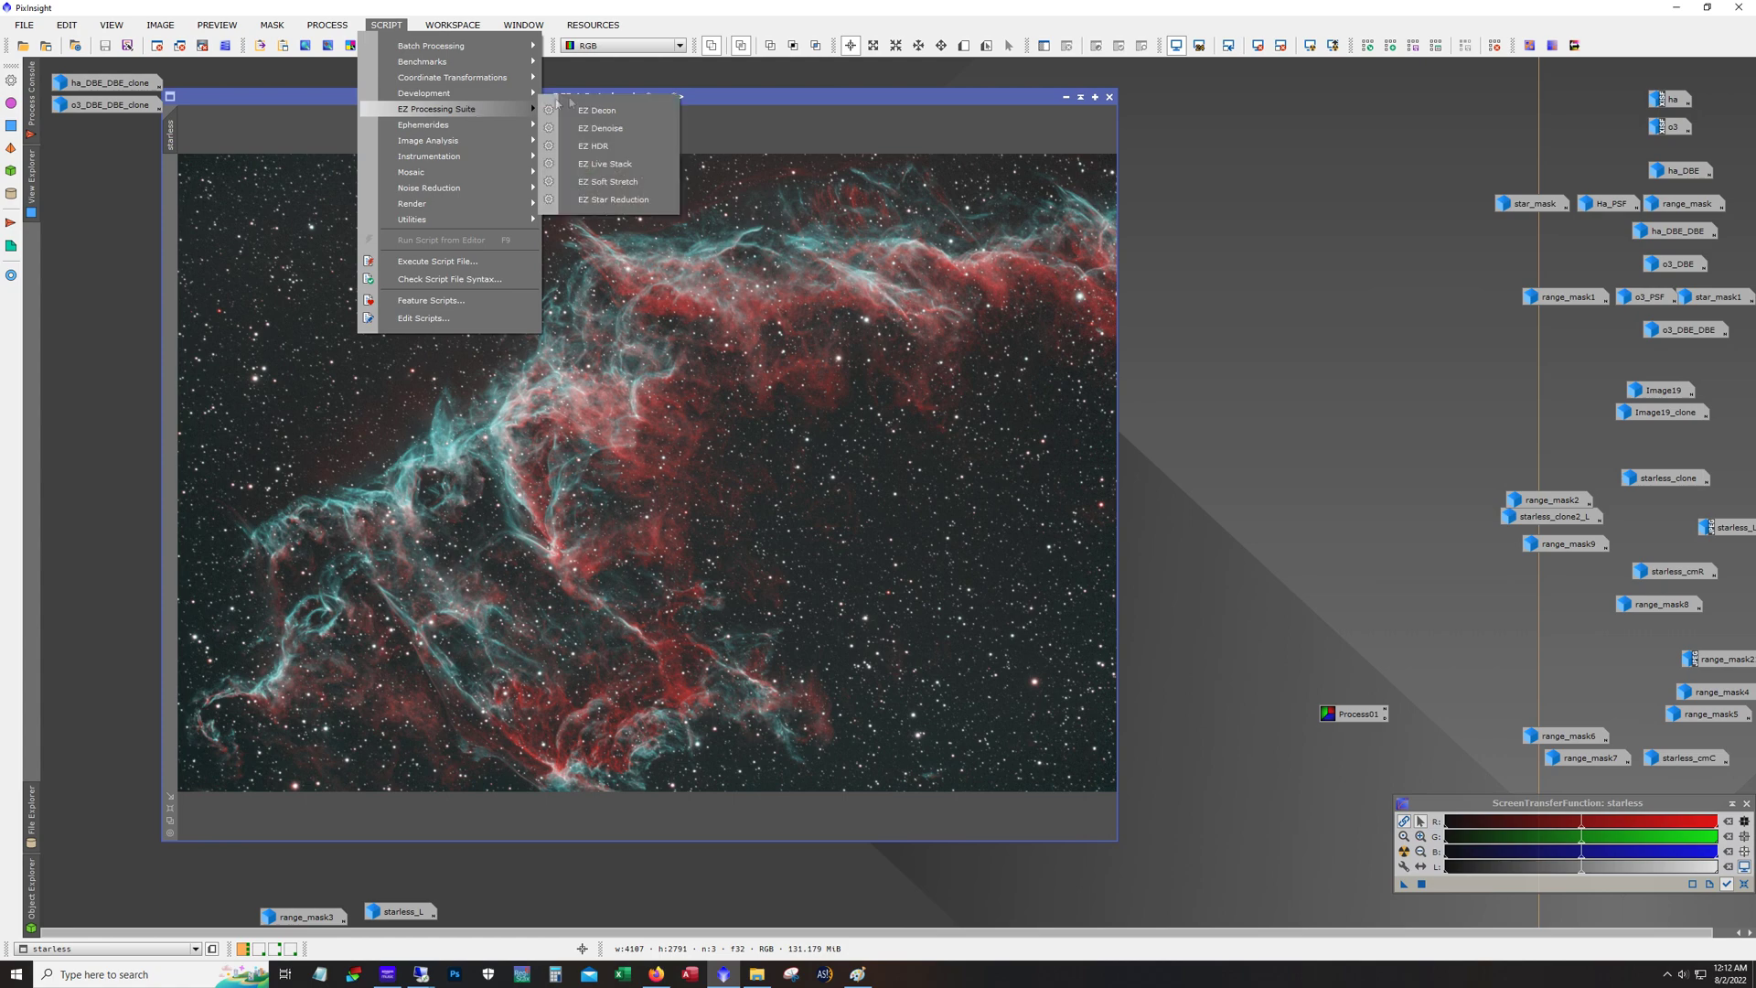
left_click(605, 181)
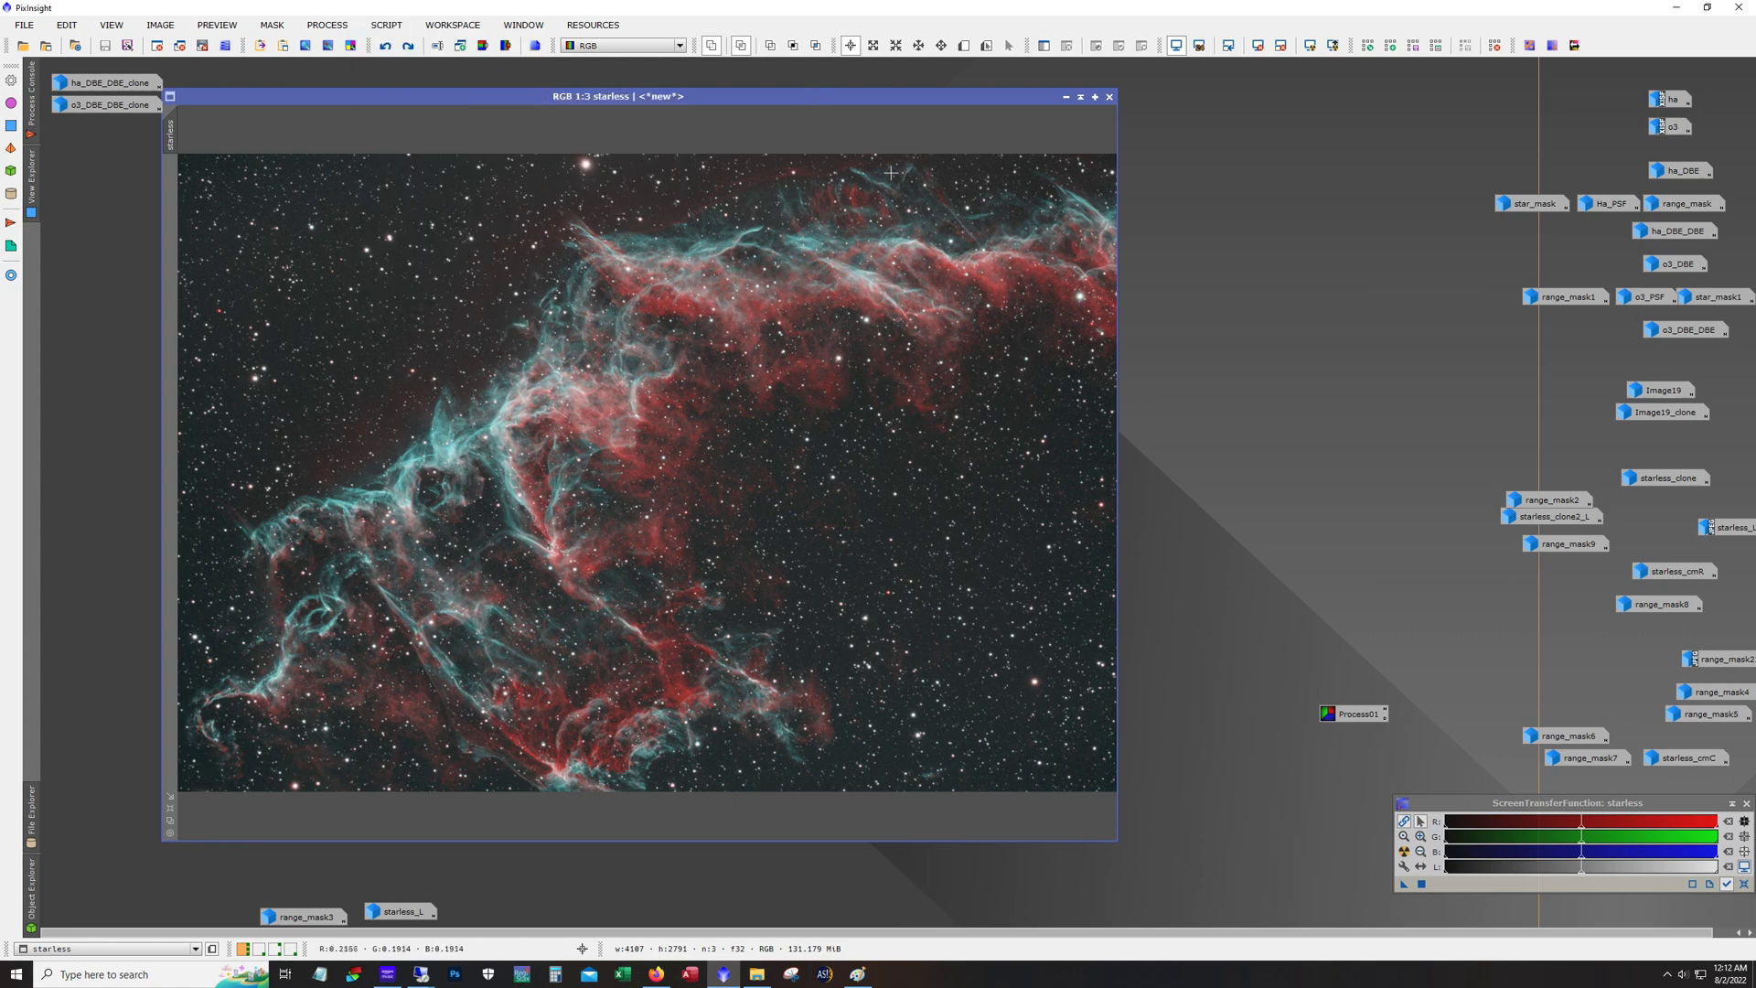
left_click(409, 46)
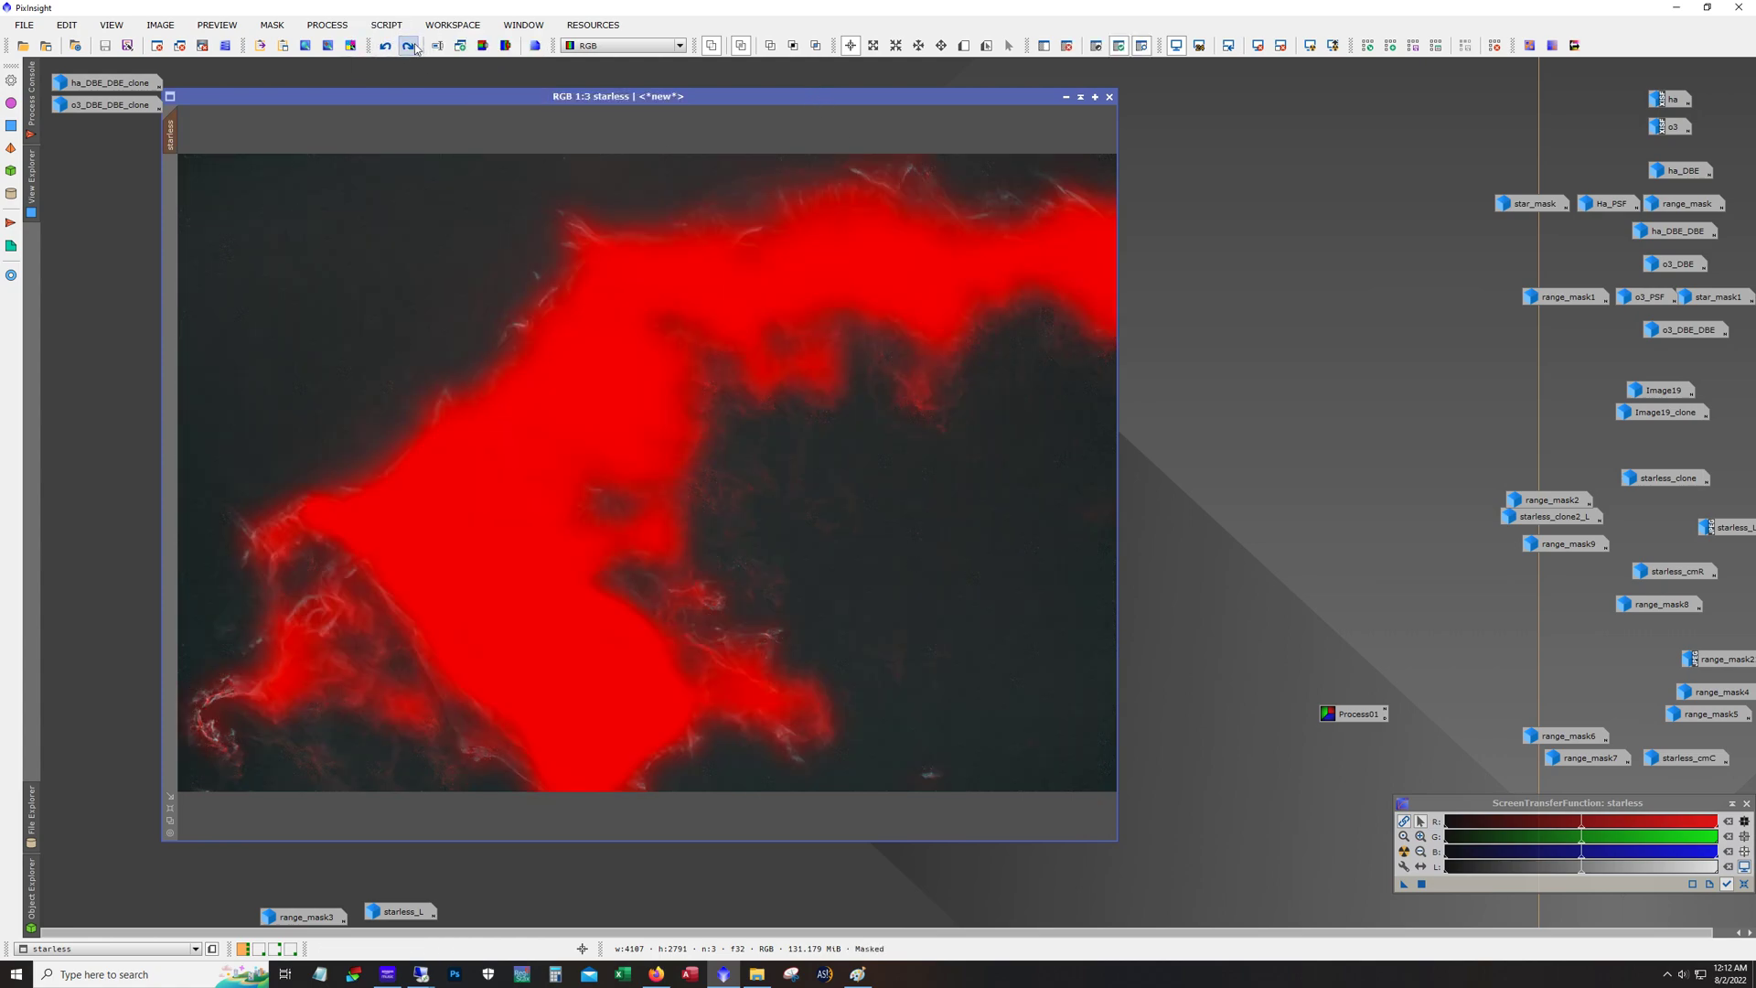
left_click(1142, 47)
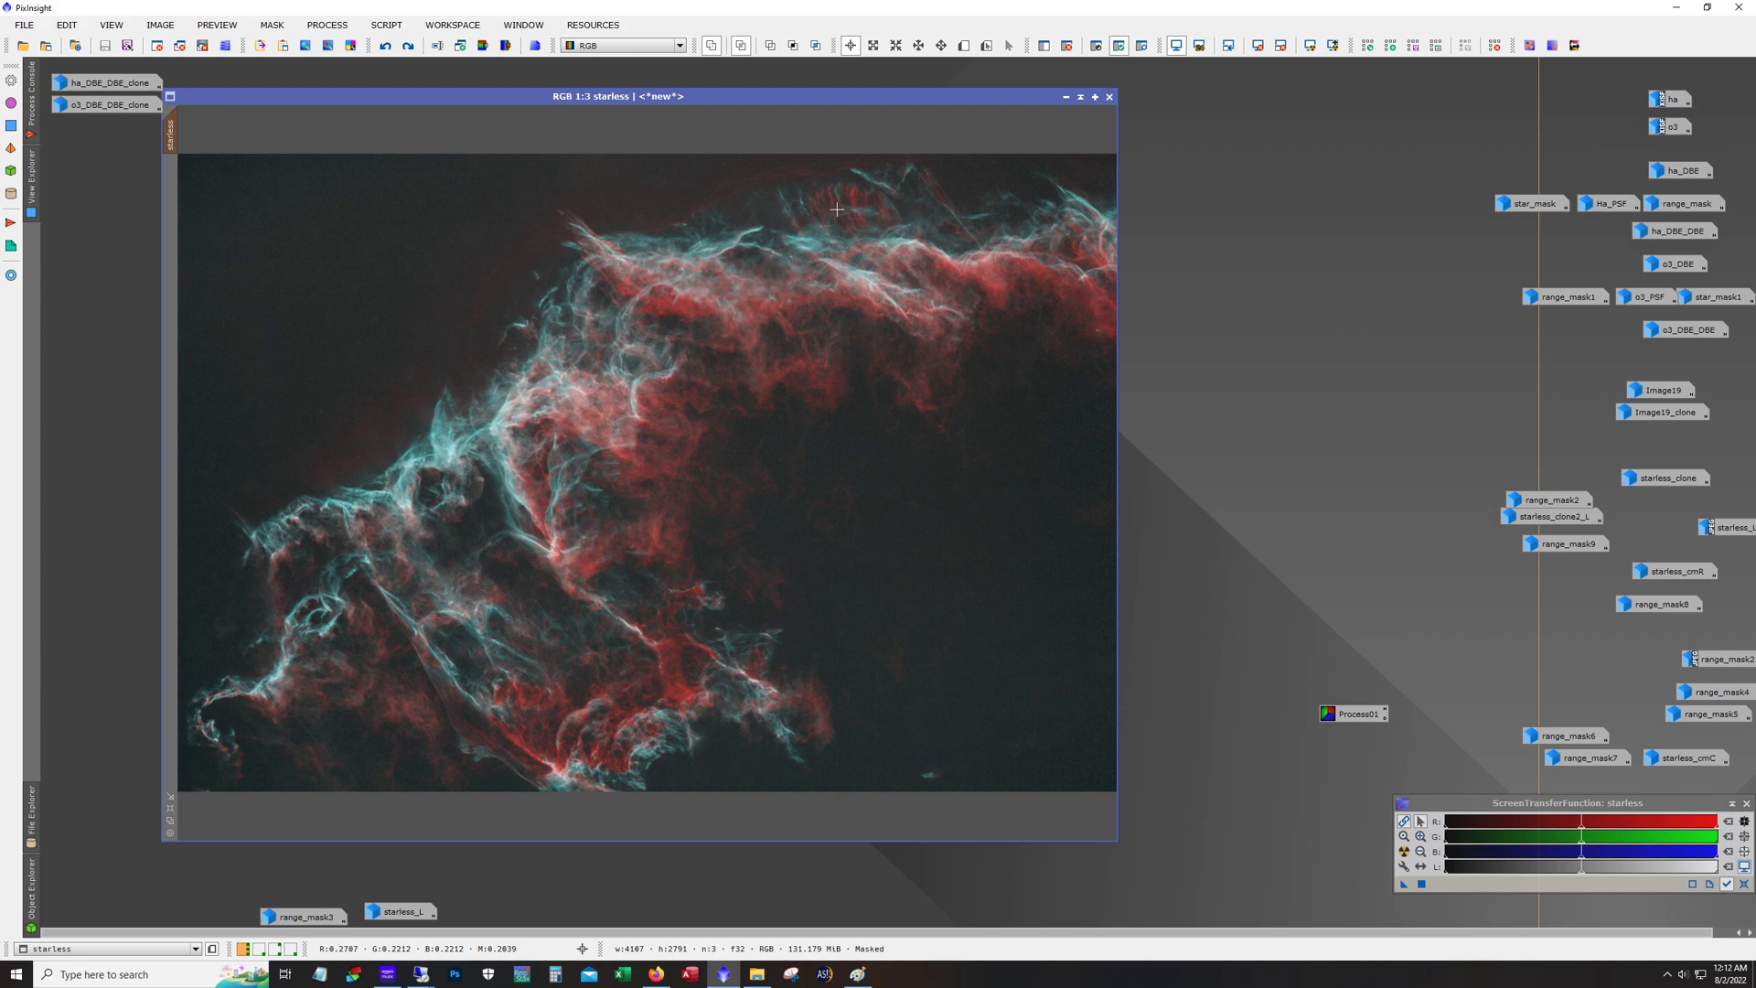
left_click(1148, 47)
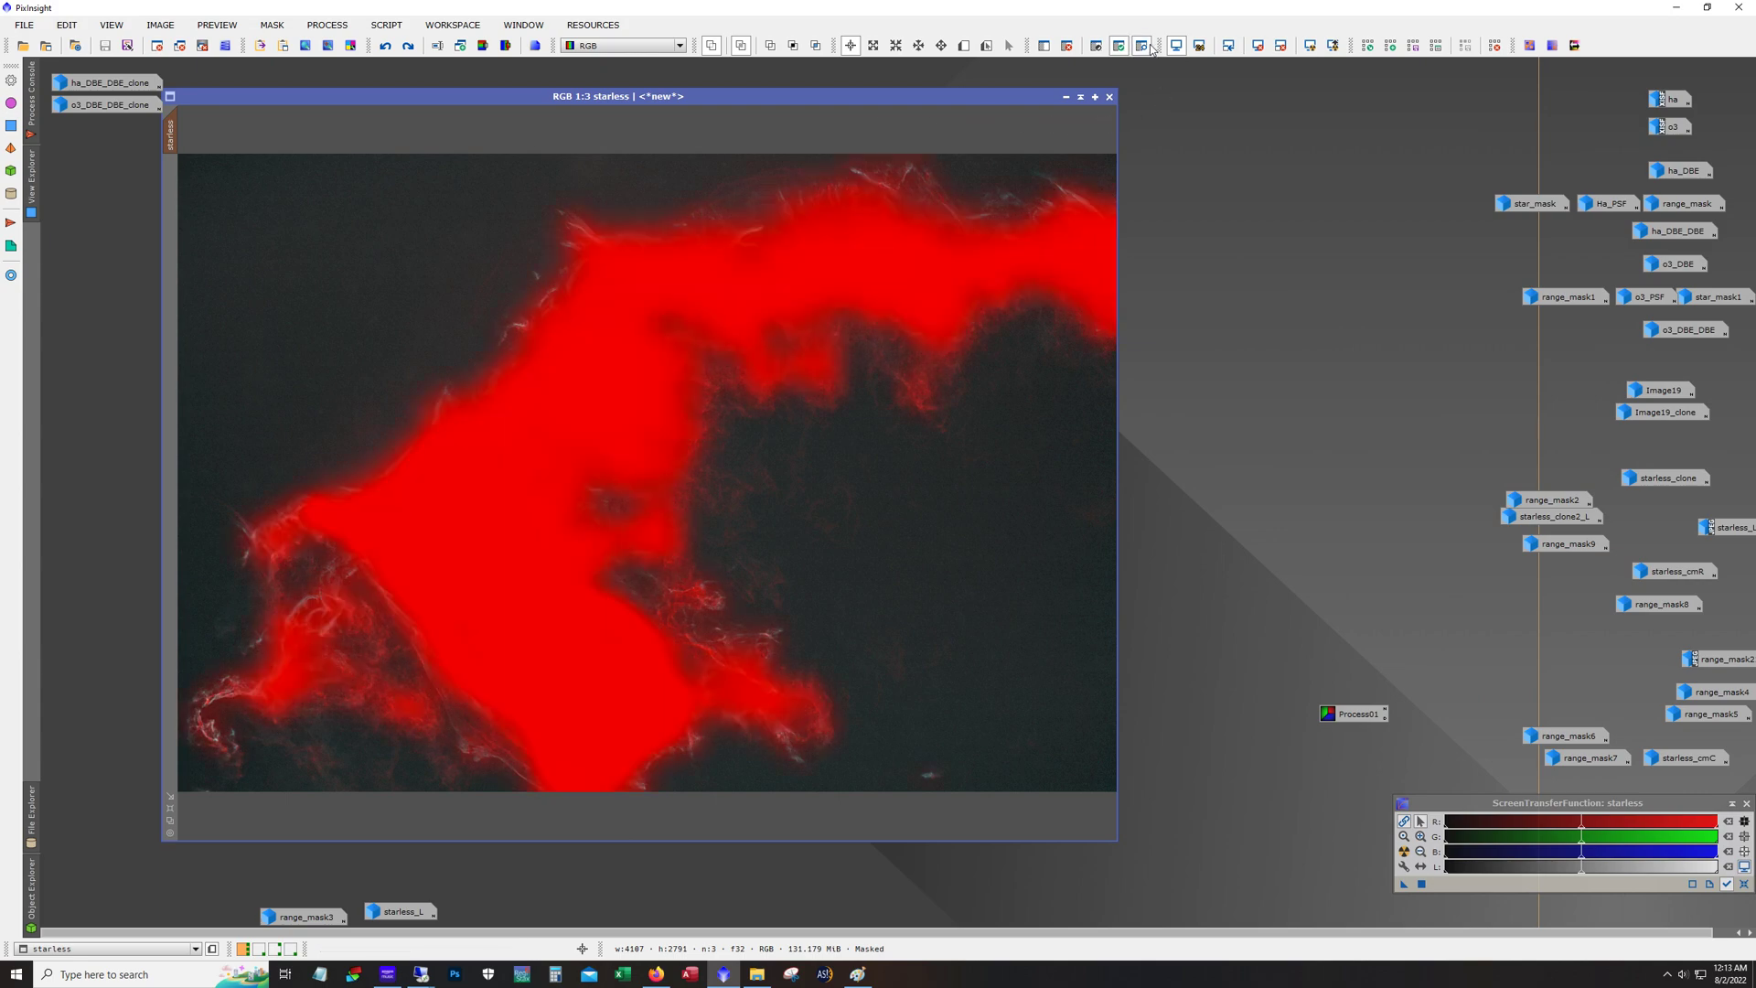
left_click(1148, 47)
left_click(1148, 47)
left_click(1148, 47)
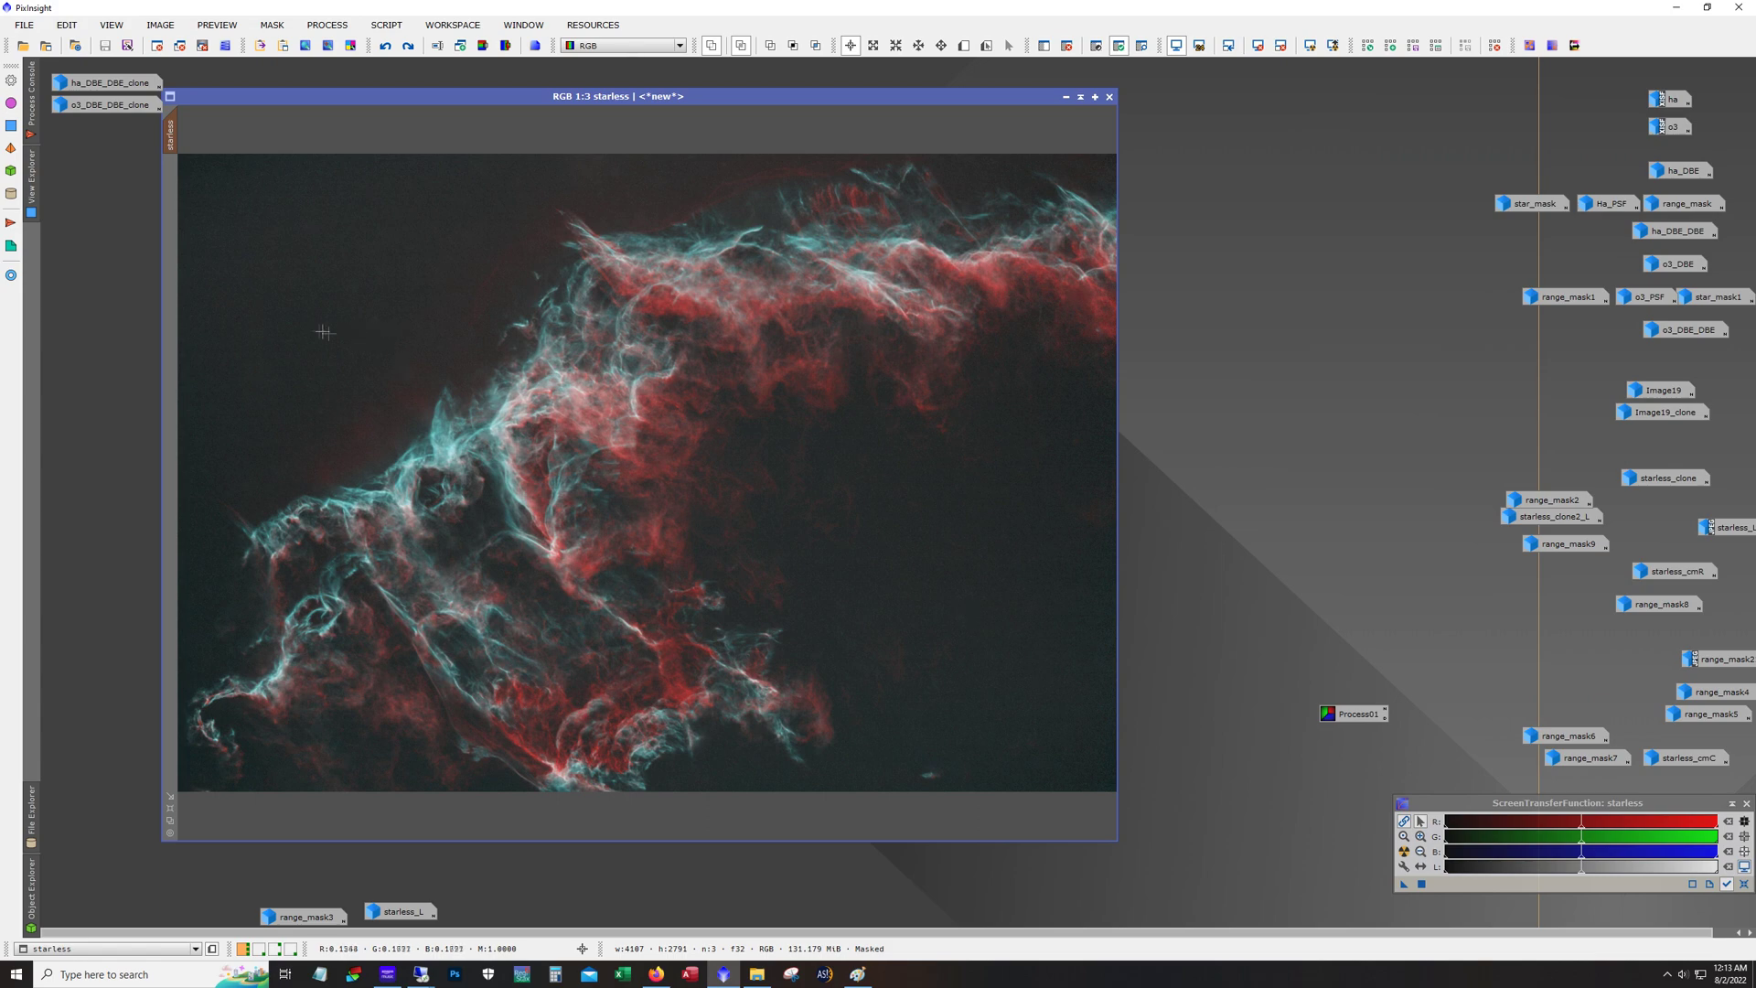
Zoom and pan across the nebula, then redo the next two processing steps
scroll(933, 521, "up", 2)
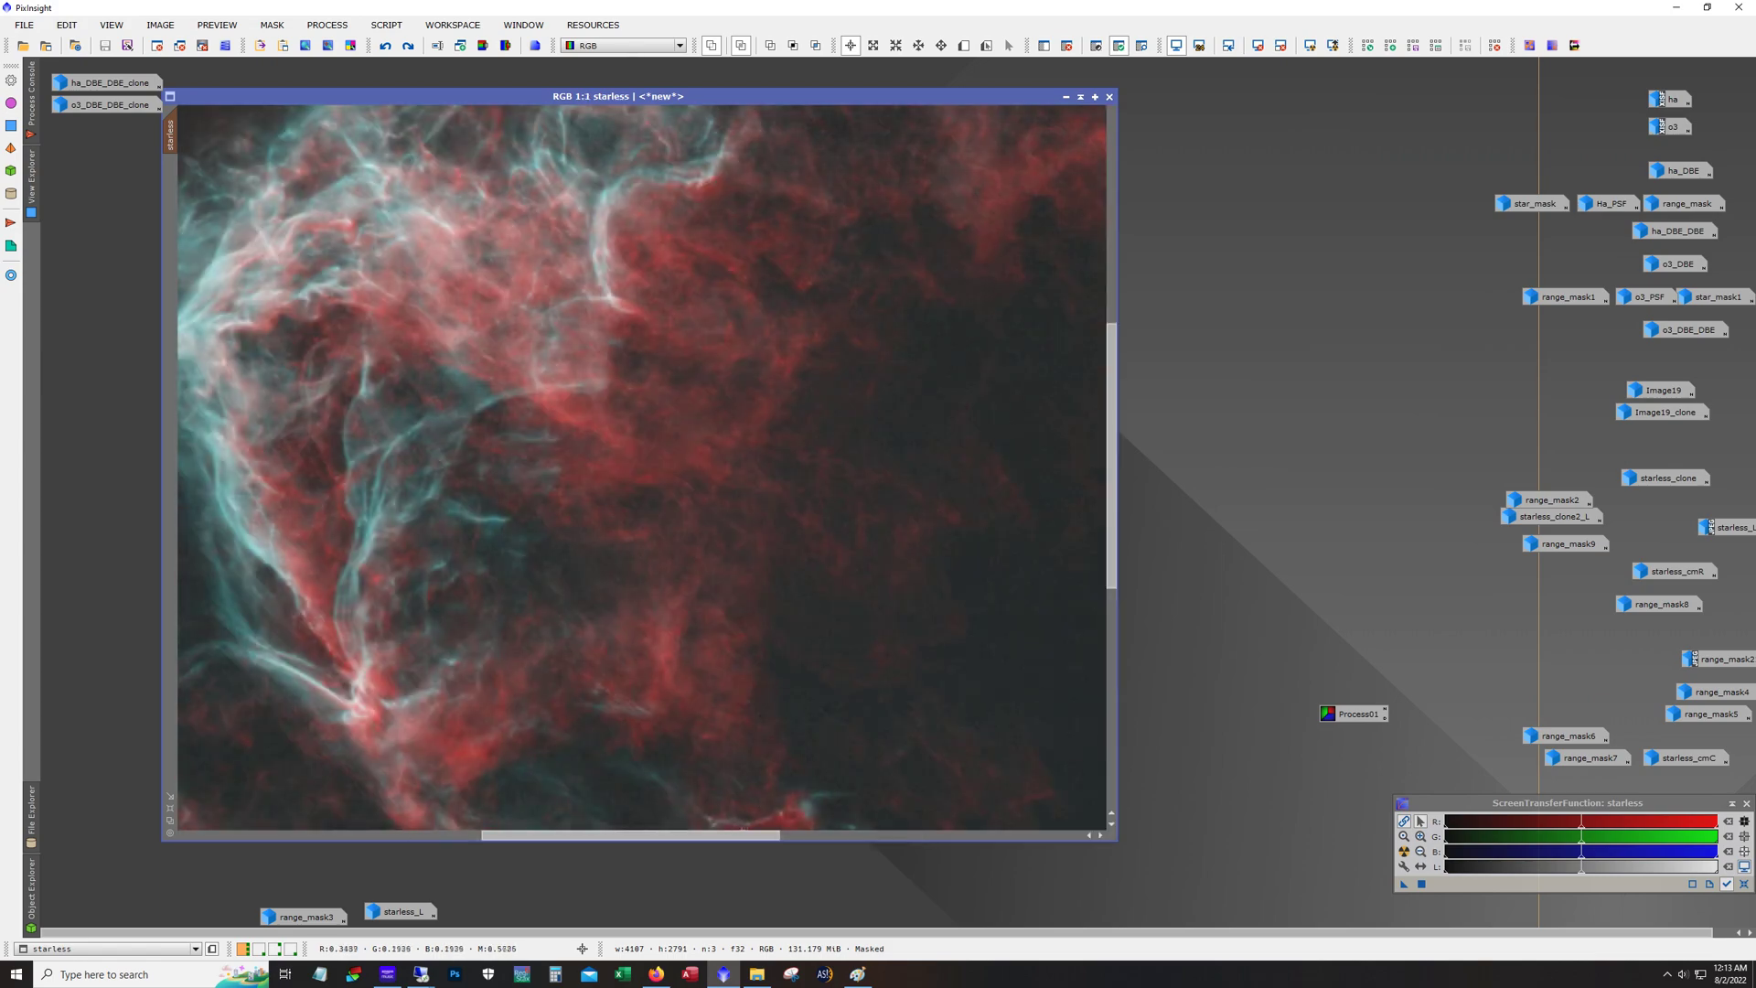
left_click_drag(753, 835, 1075, 836)
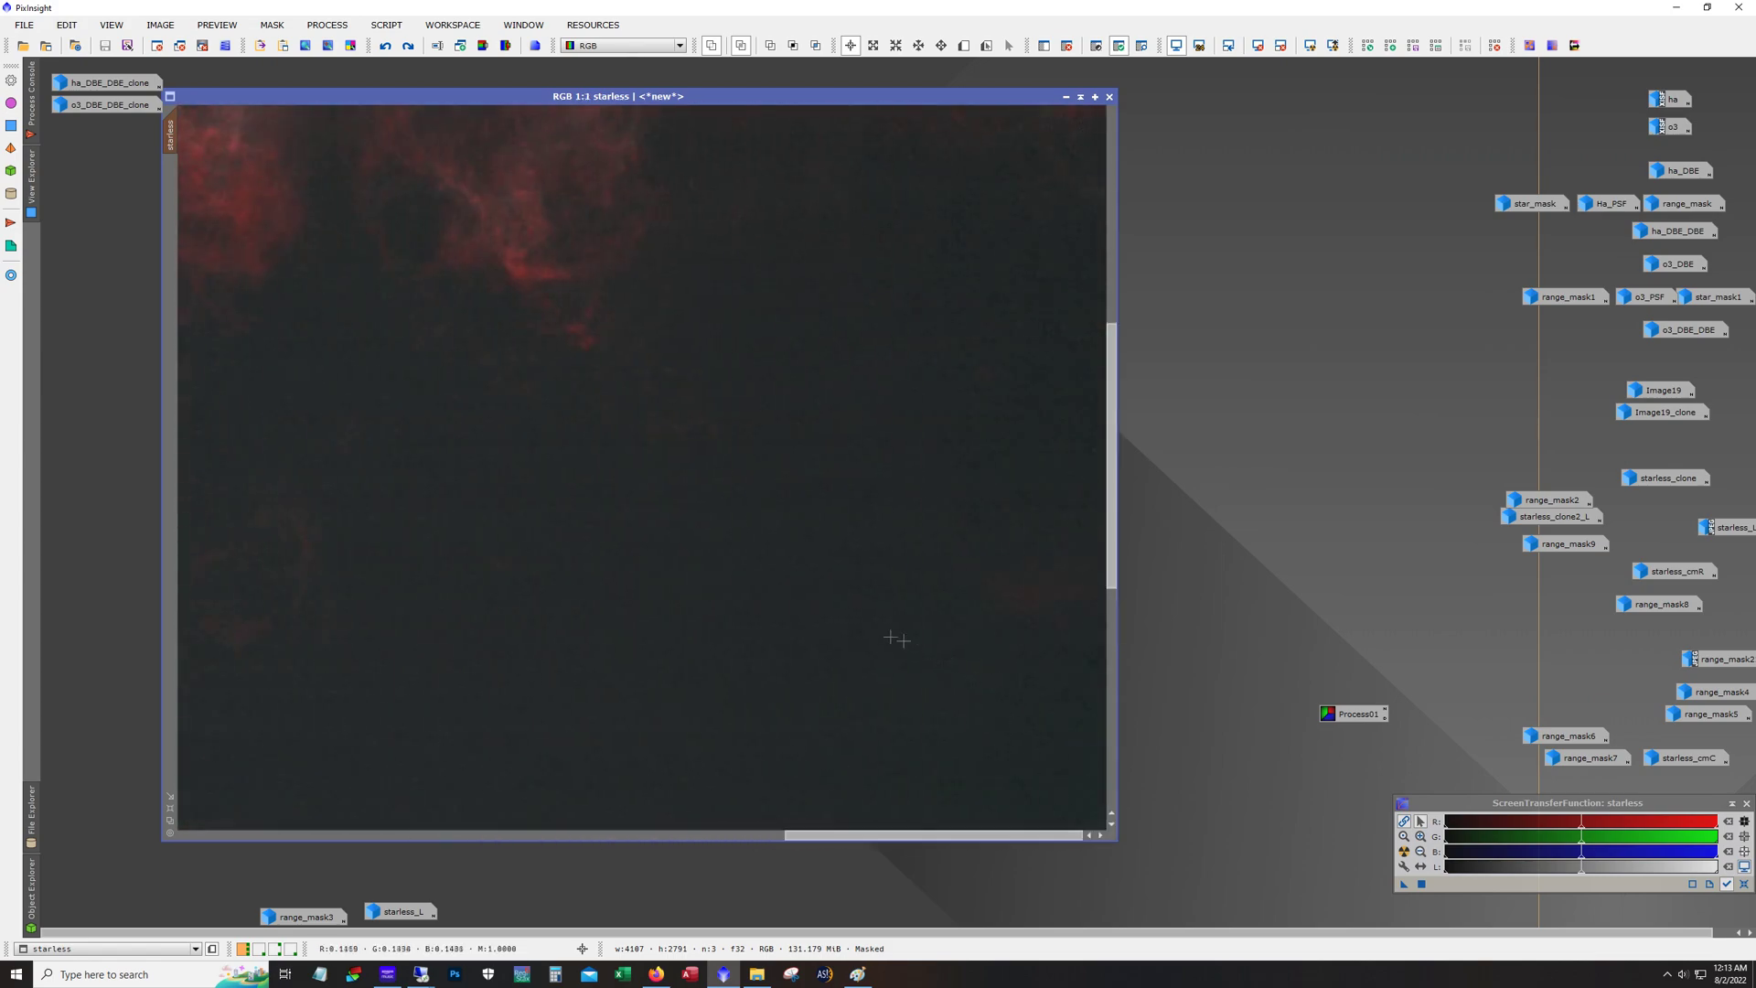
left_click_drag(1112, 439, 1111, 592)
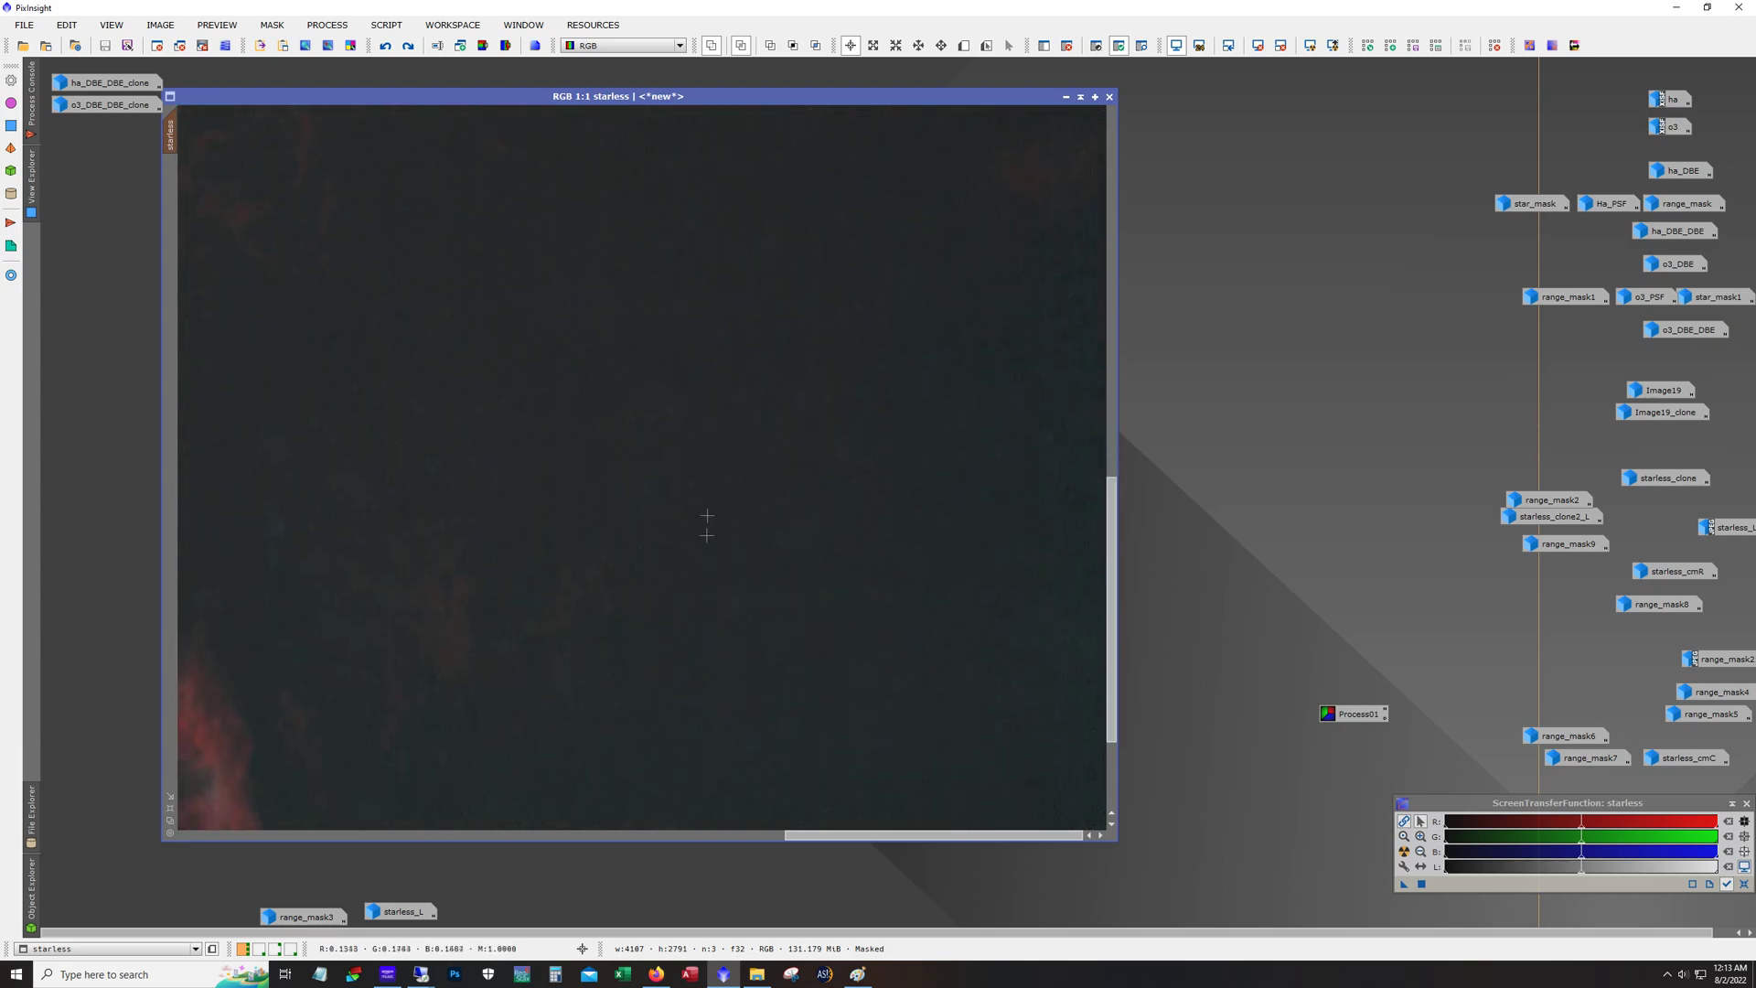
scroll(797, 494, "down", 3)
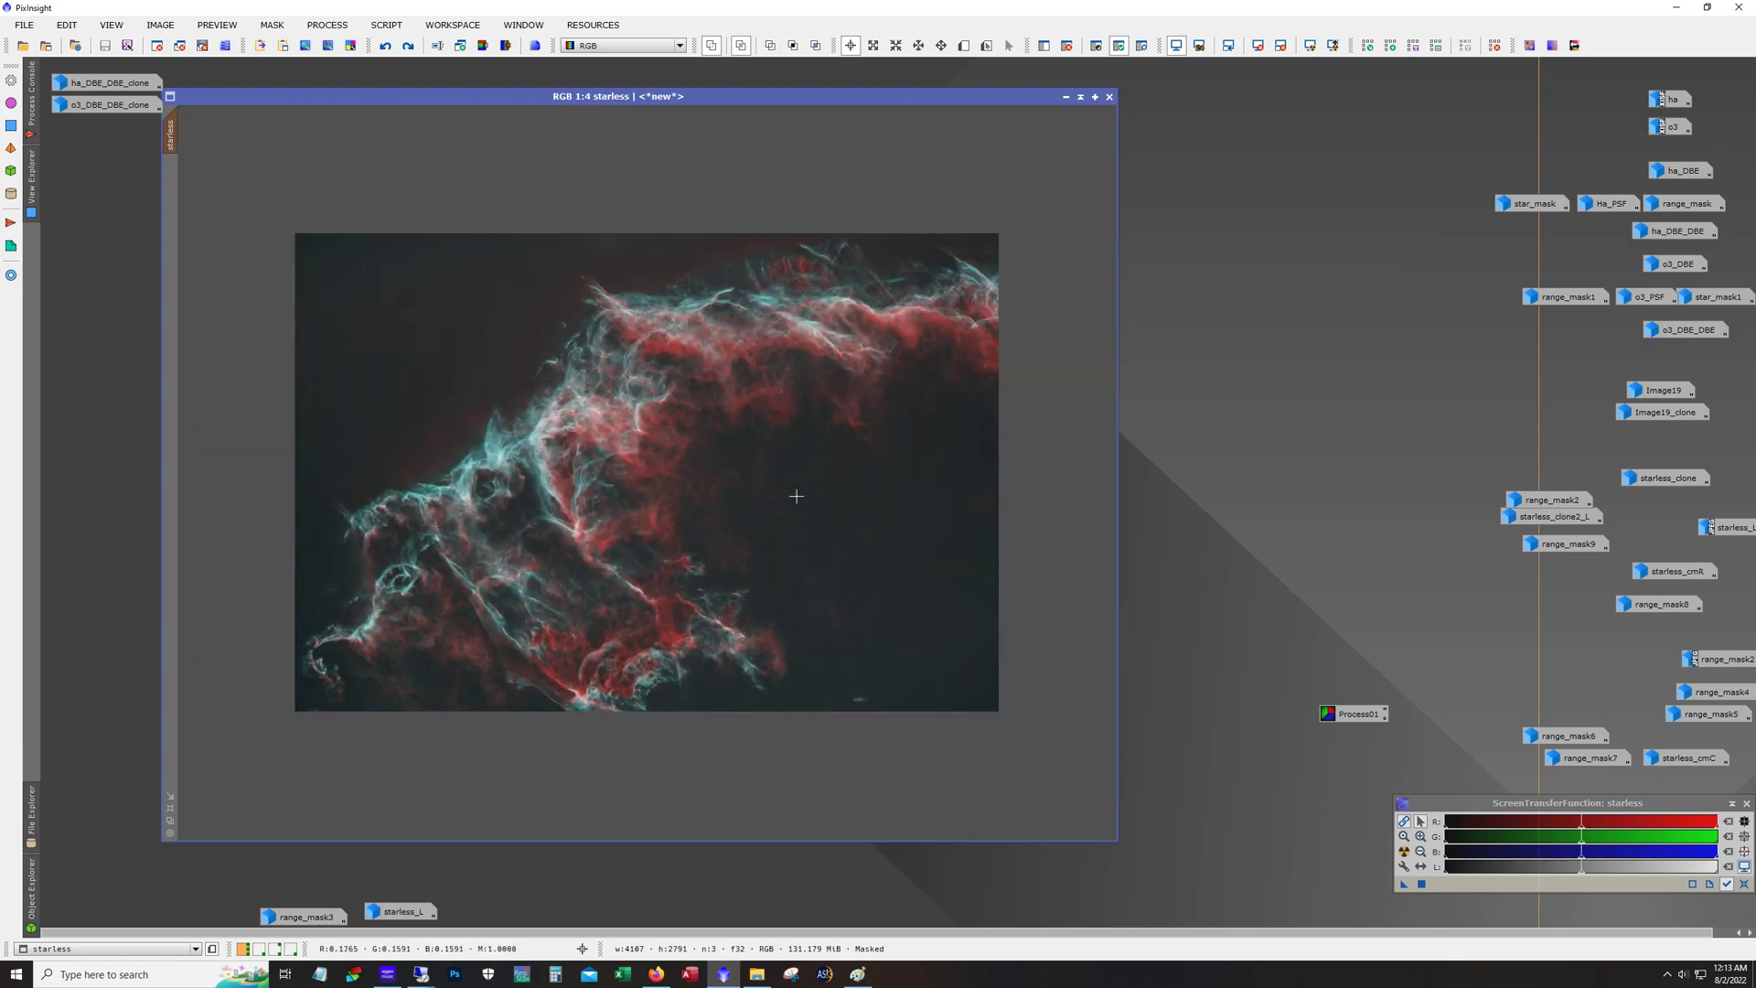
left_click(408, 46)
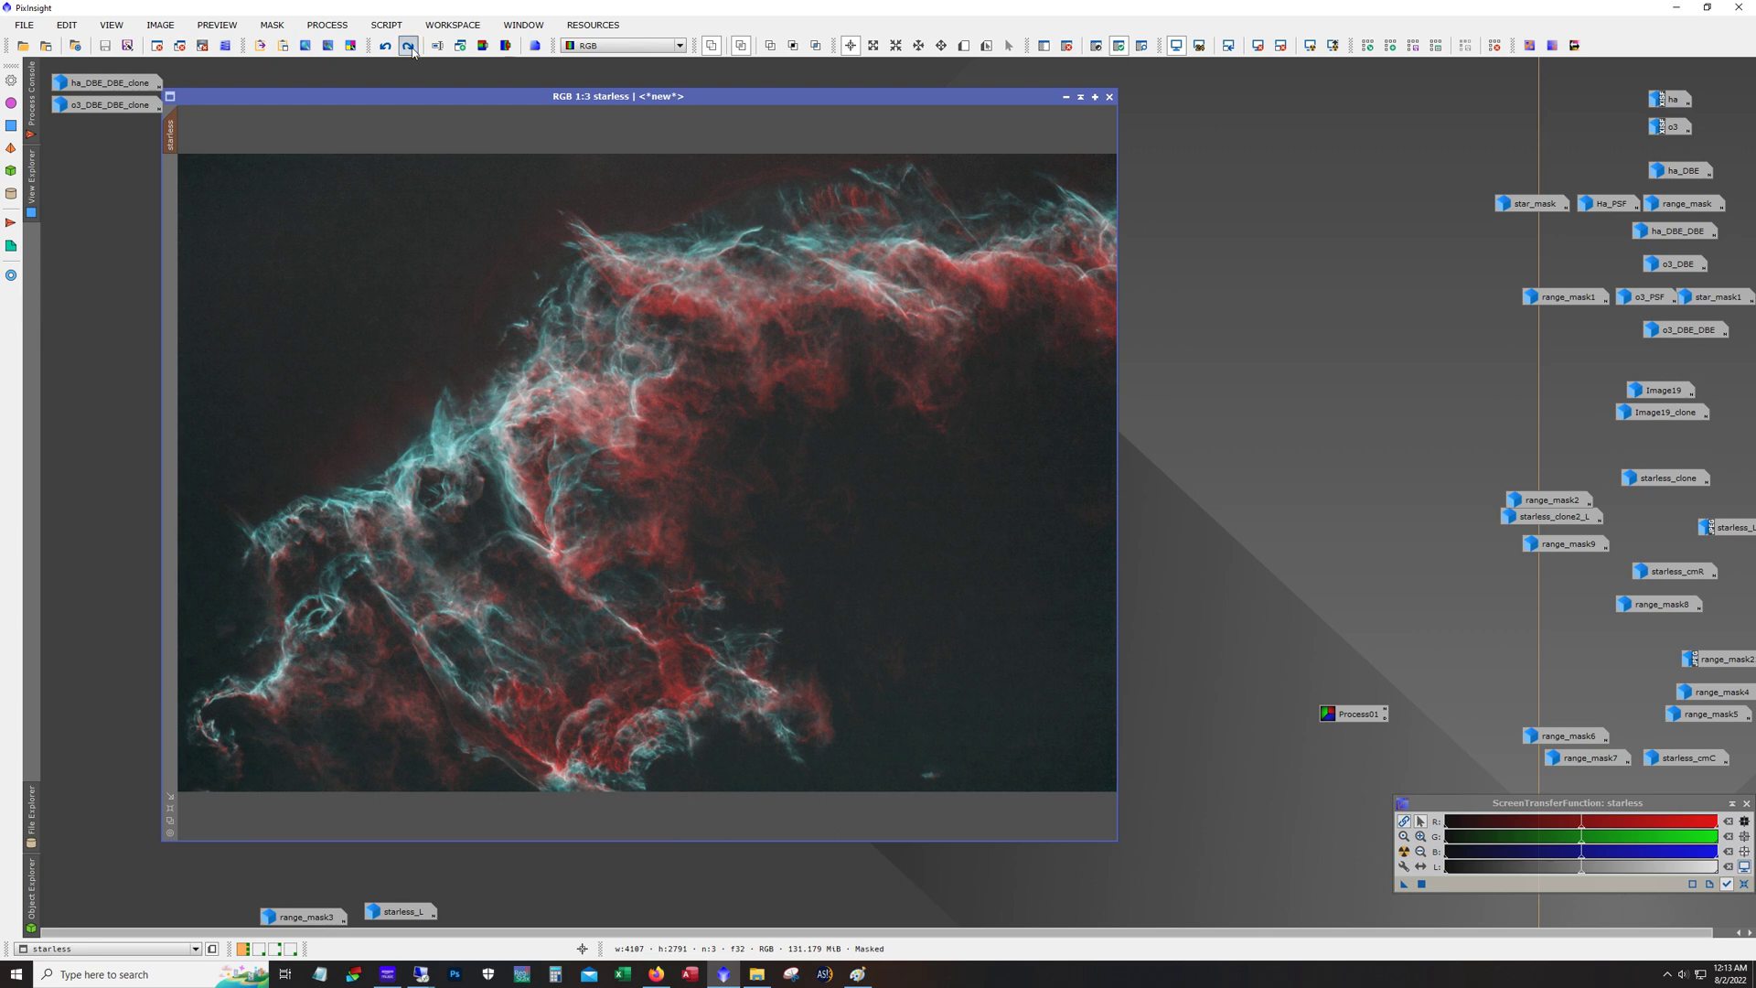
left_click(408, 46)
Zoom in and pan around the starless nebula to inspect the darker background
scroll(956, 530, "up", 2)
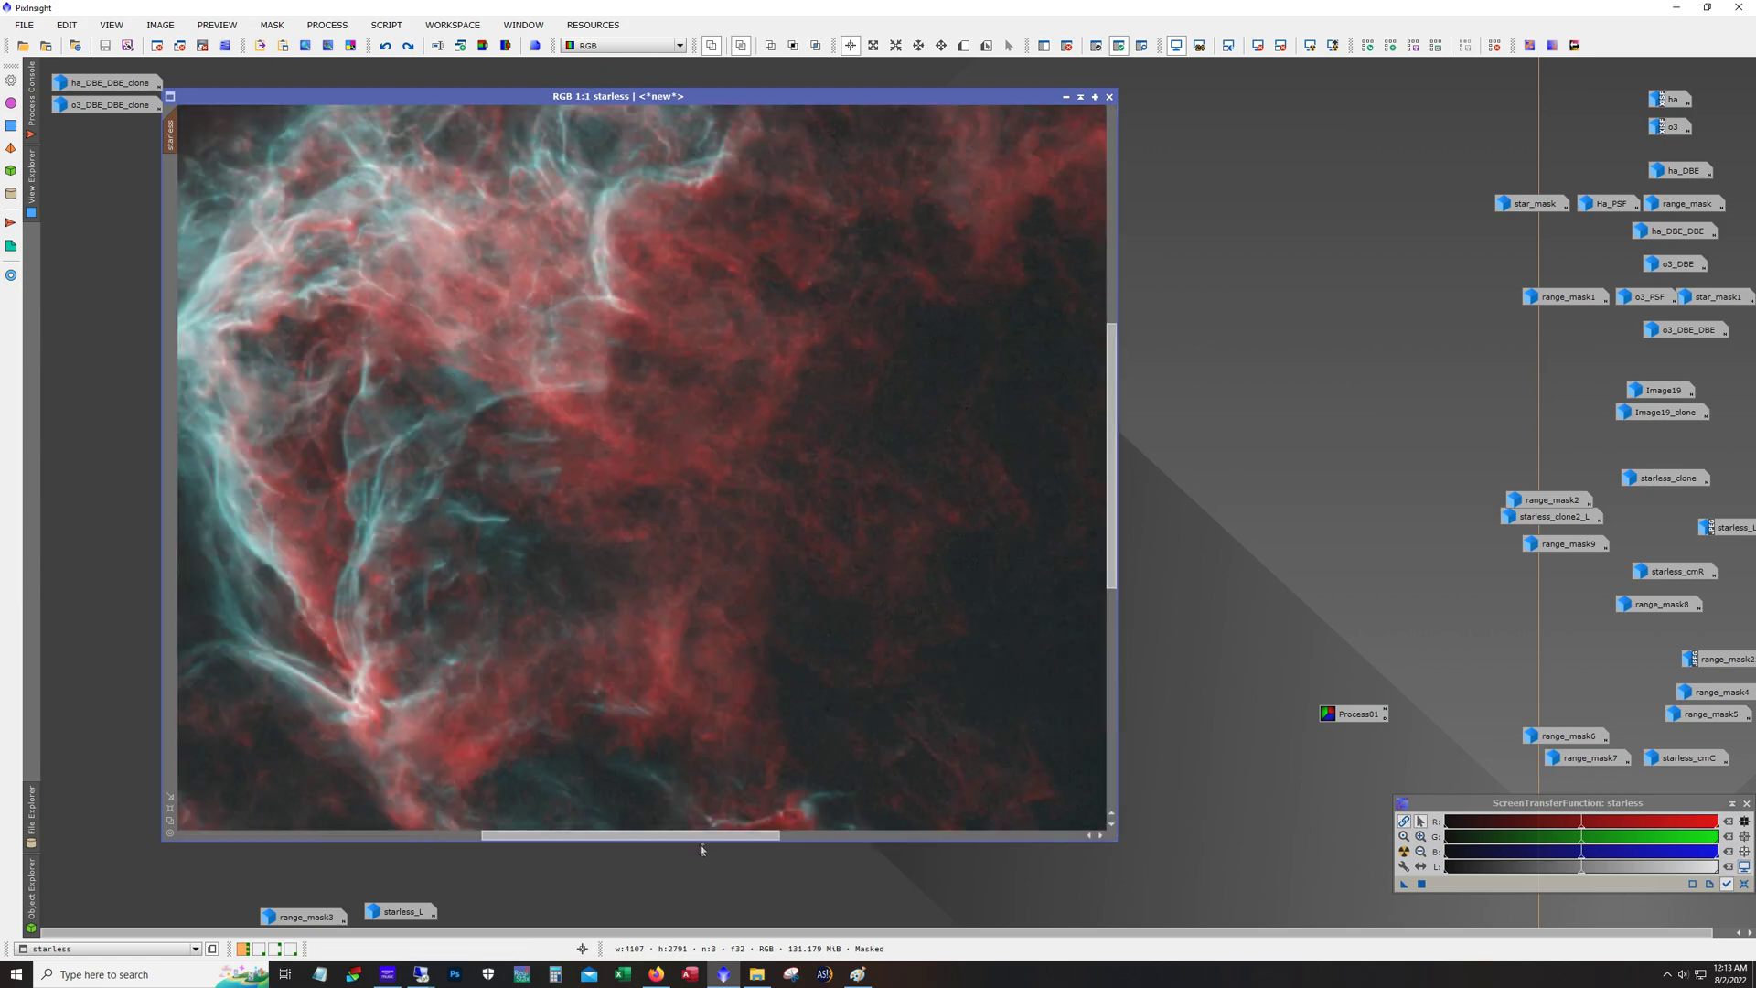
left_click_drag(700, 835, 913, 835)
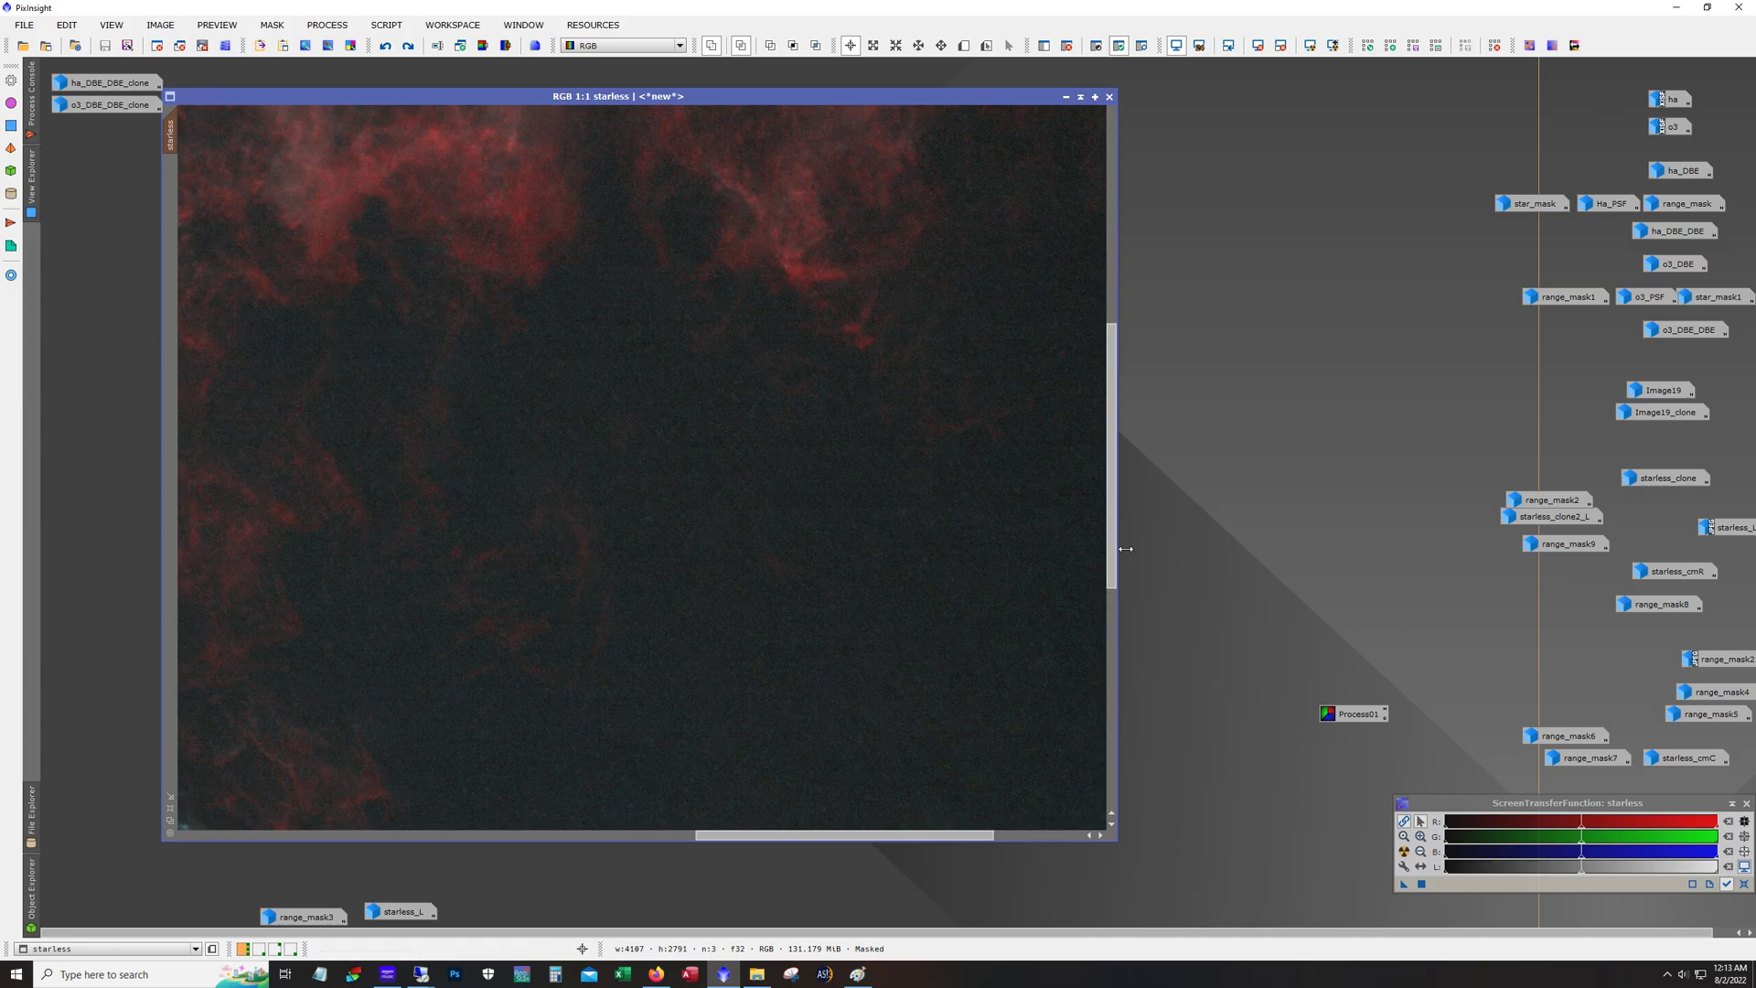
left_click_drag(920, 839, 996, 837)
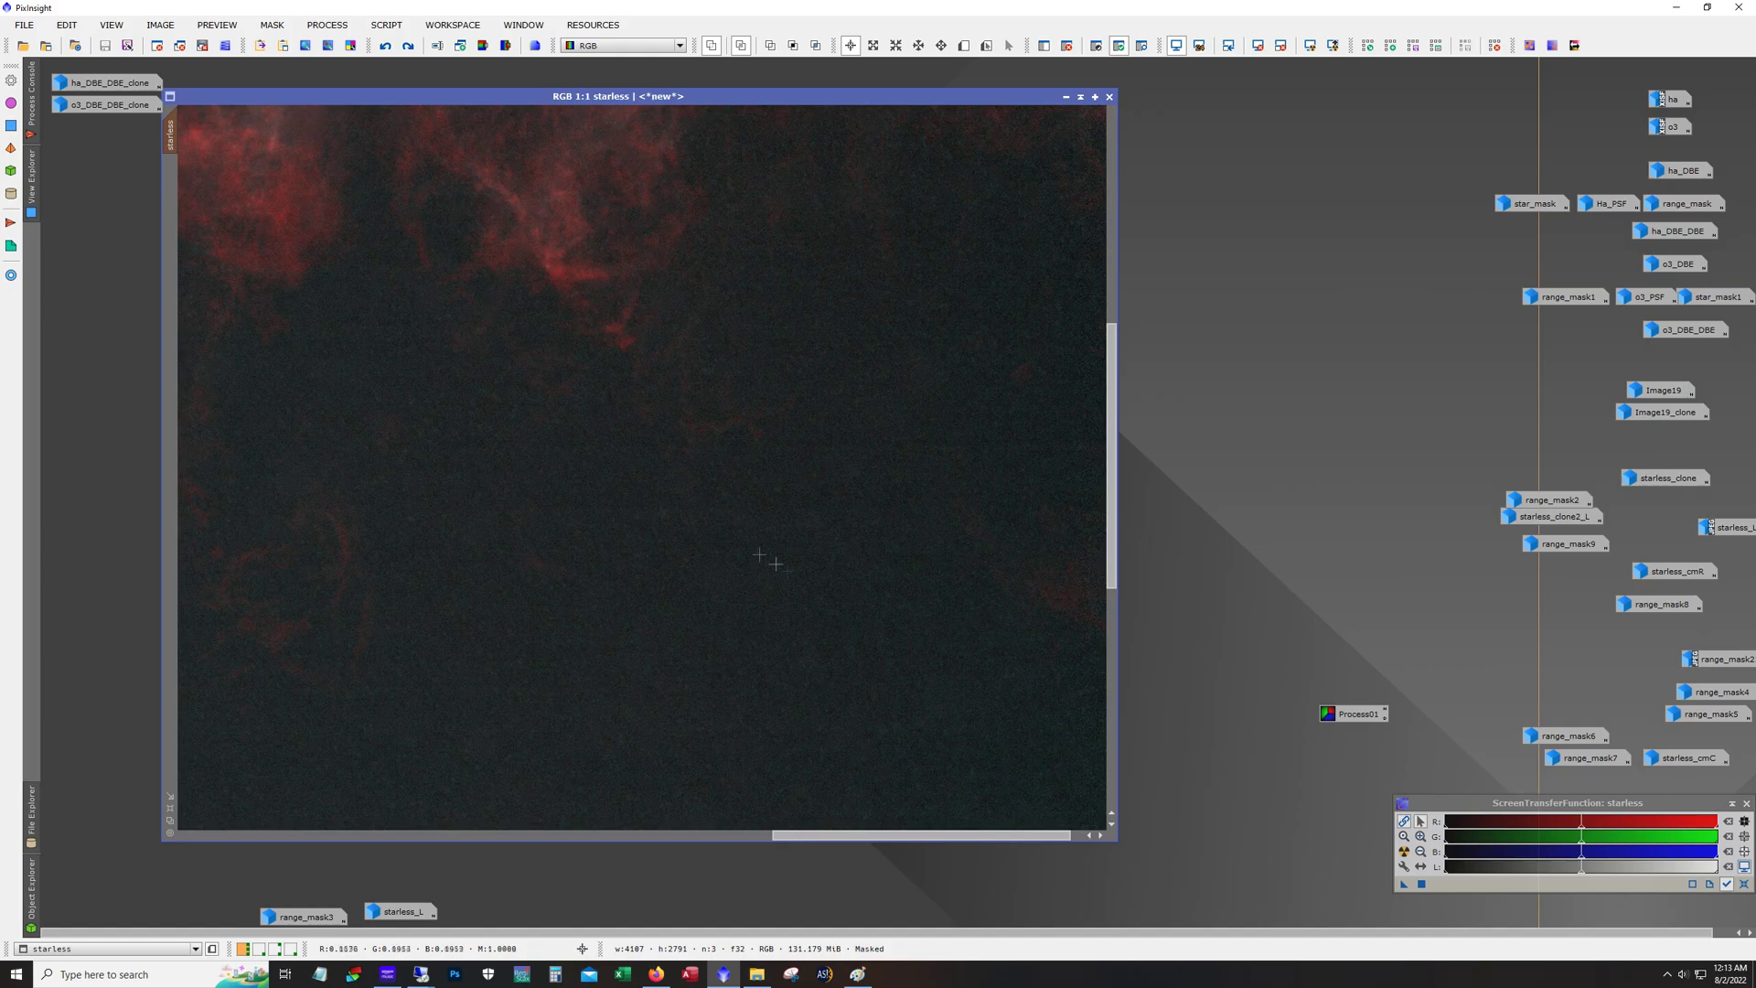
scroll(775, 563, "down", 1)
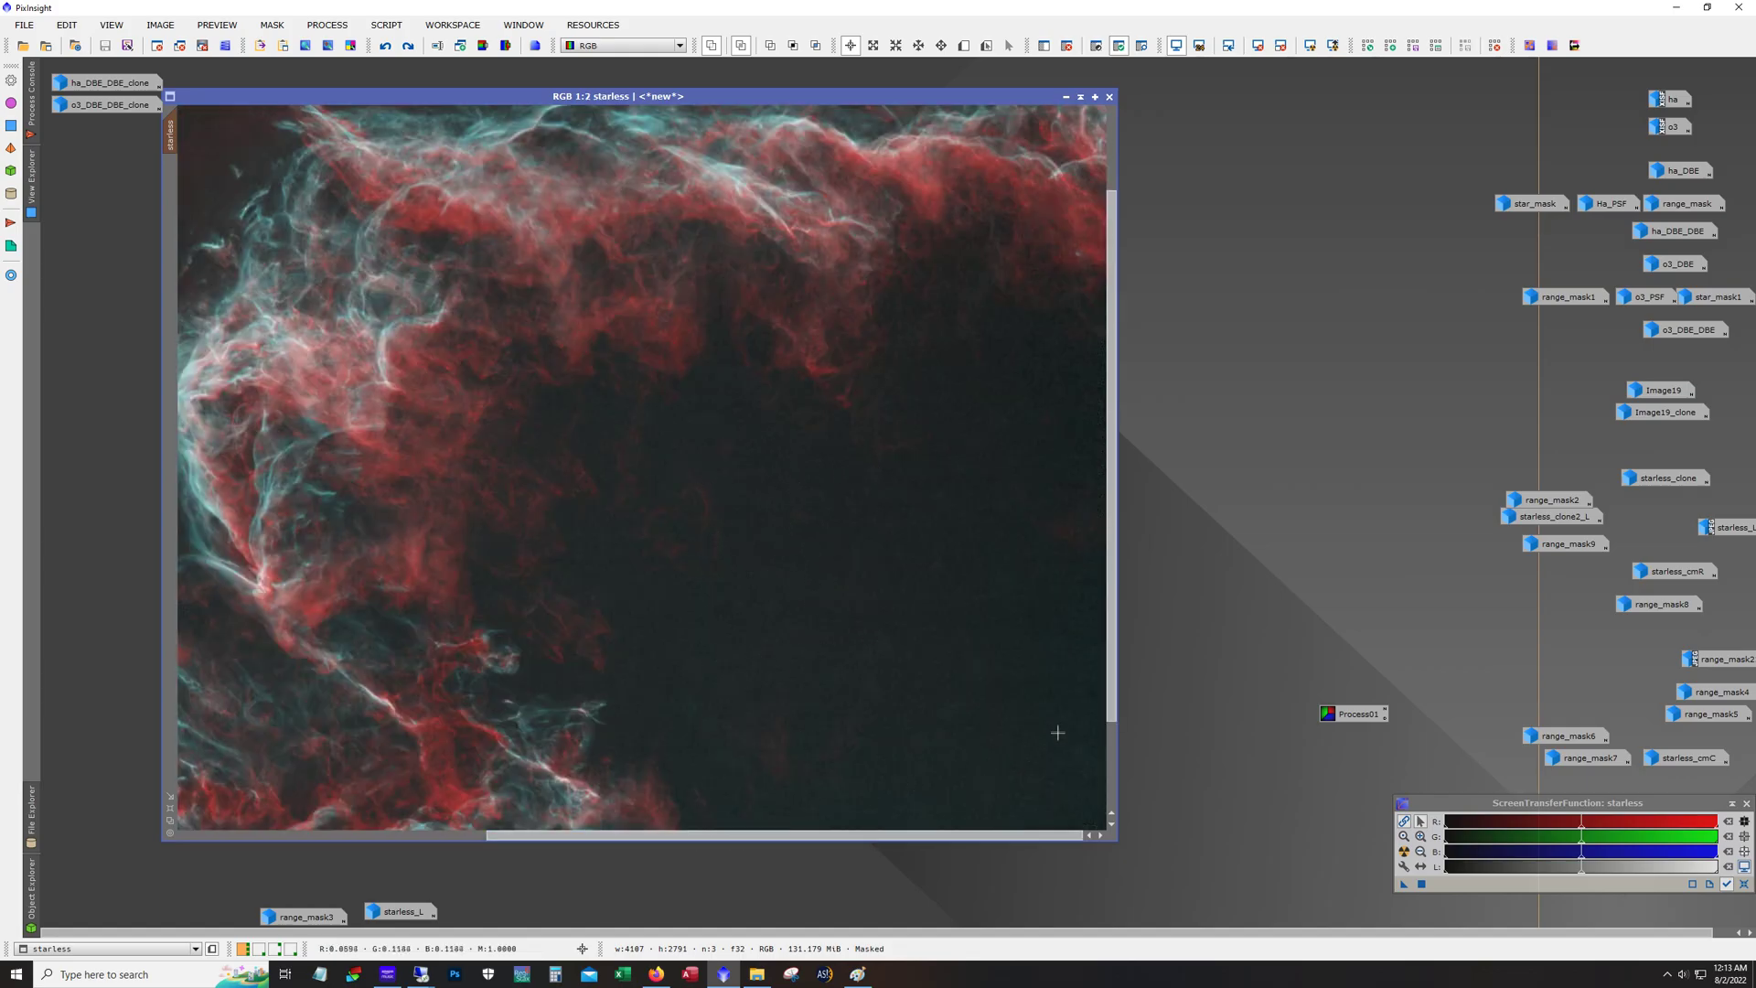
left_click_drag(1110, 717, 1110, 766)
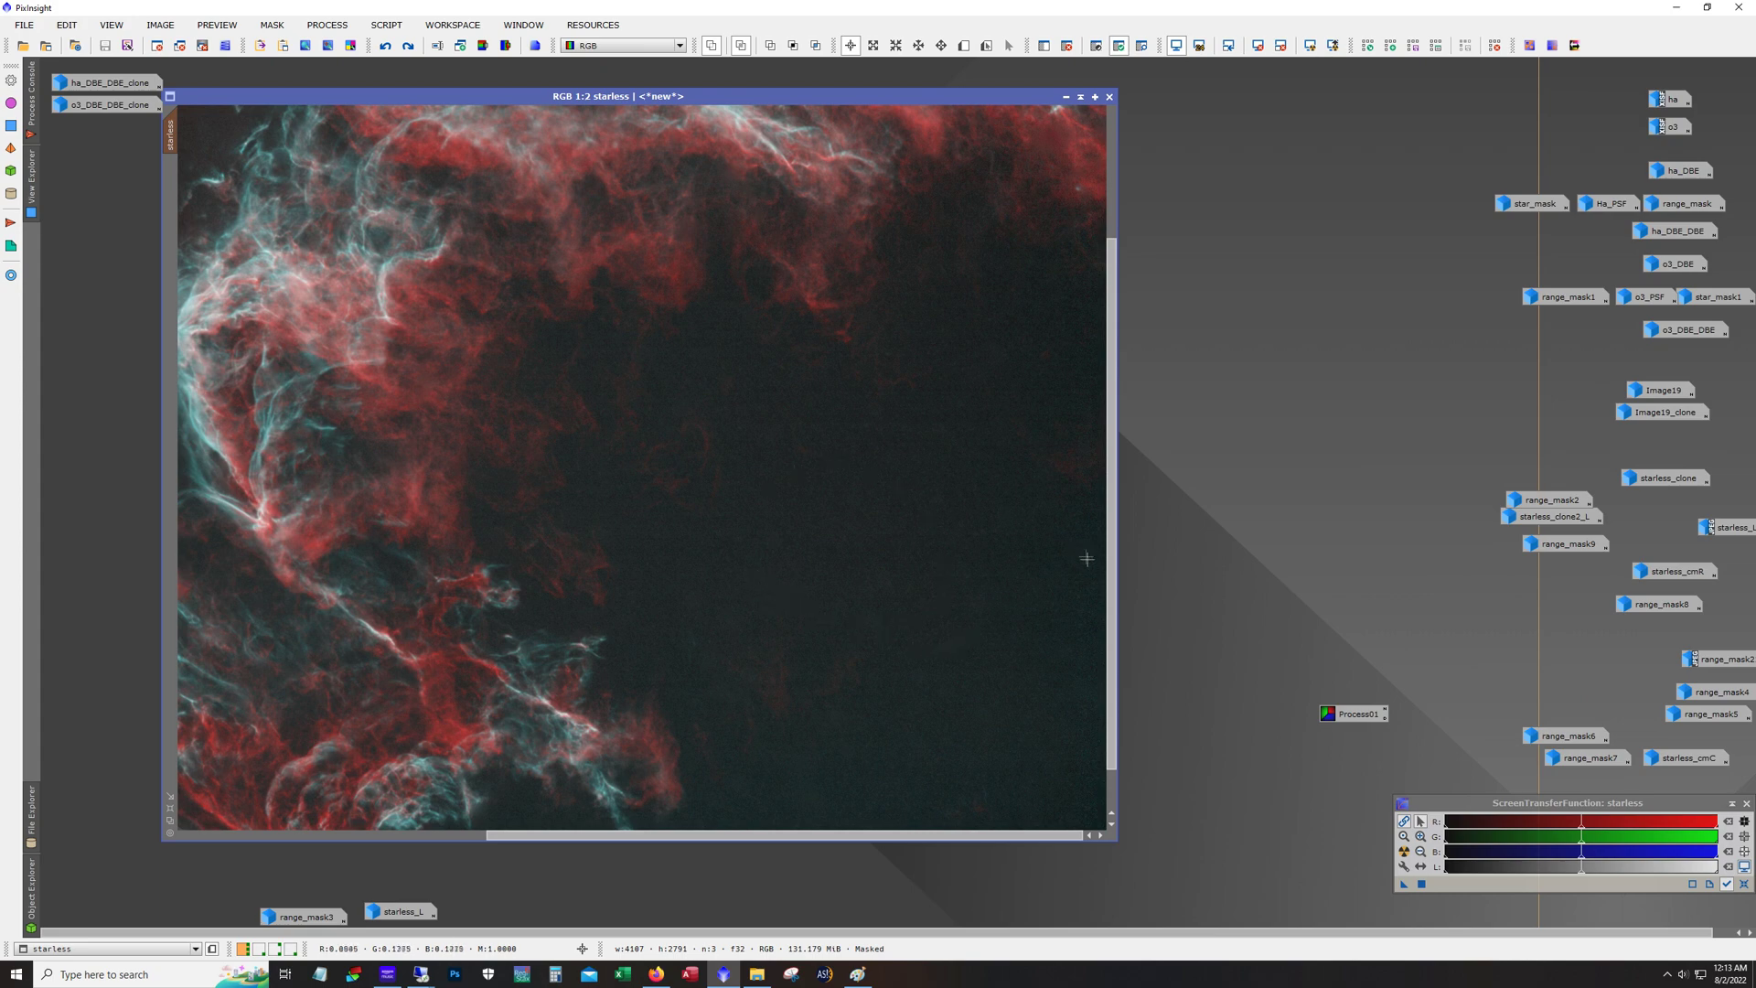
scroll(1111, 603, "down", 2)
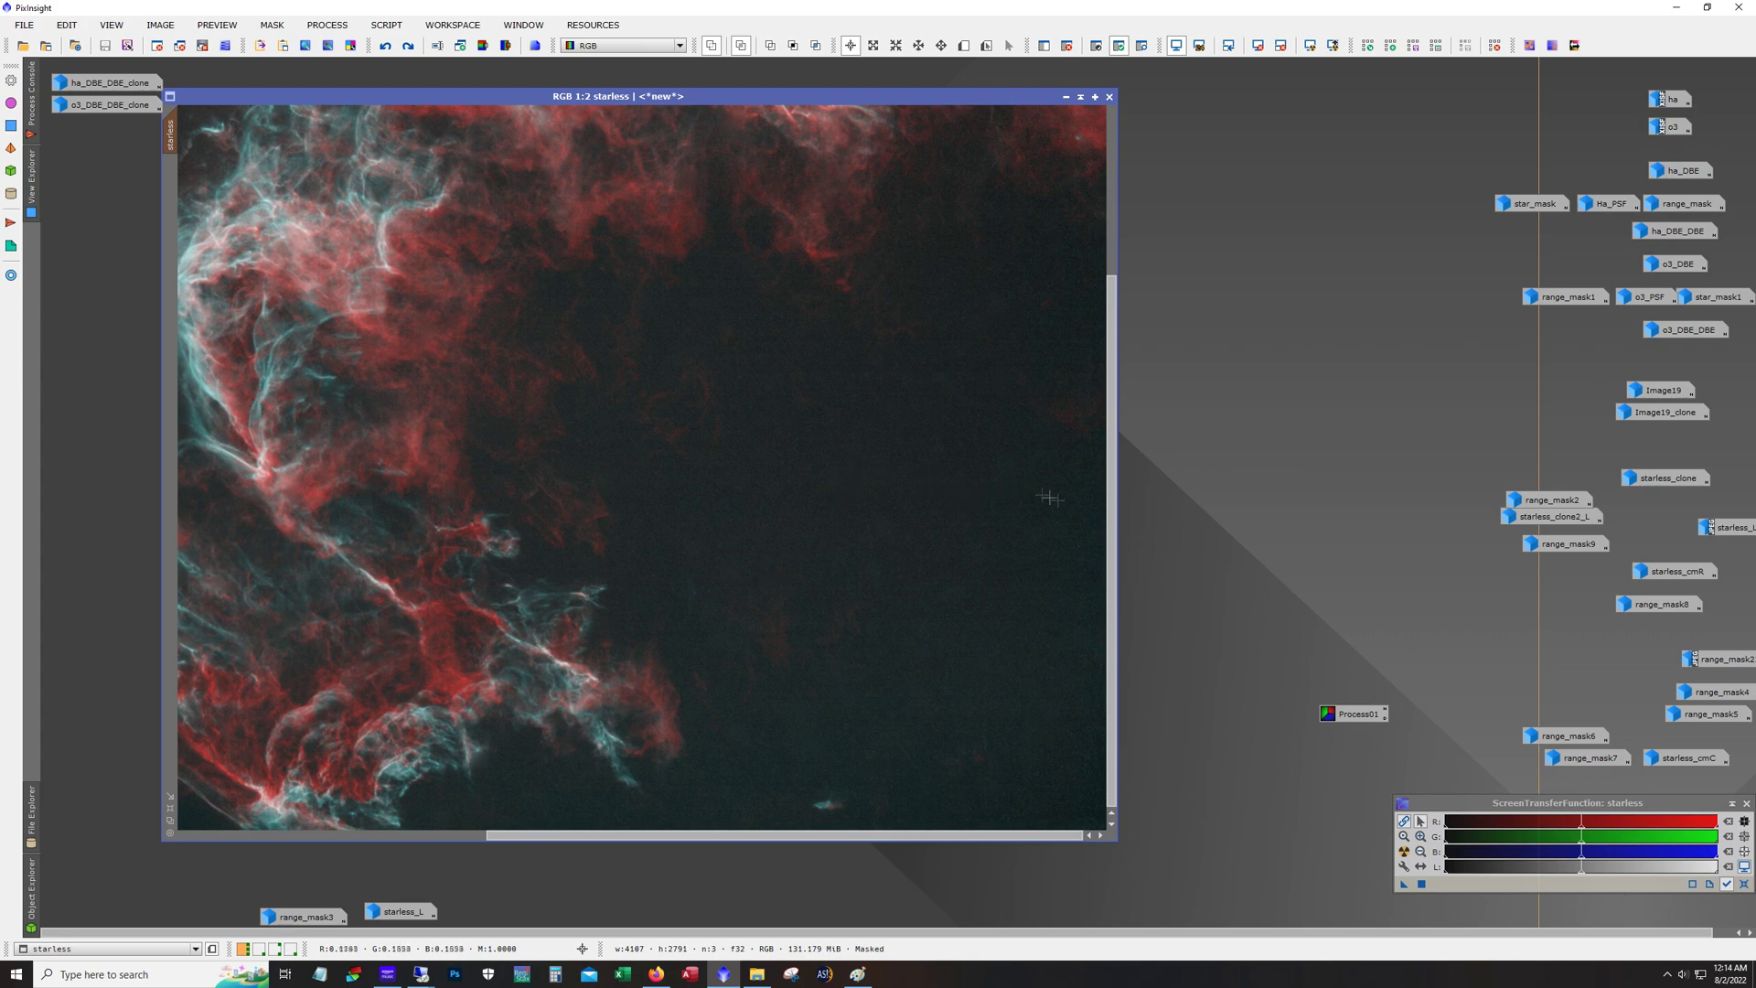
left_click_drag(1111, 551, 1161, 528)
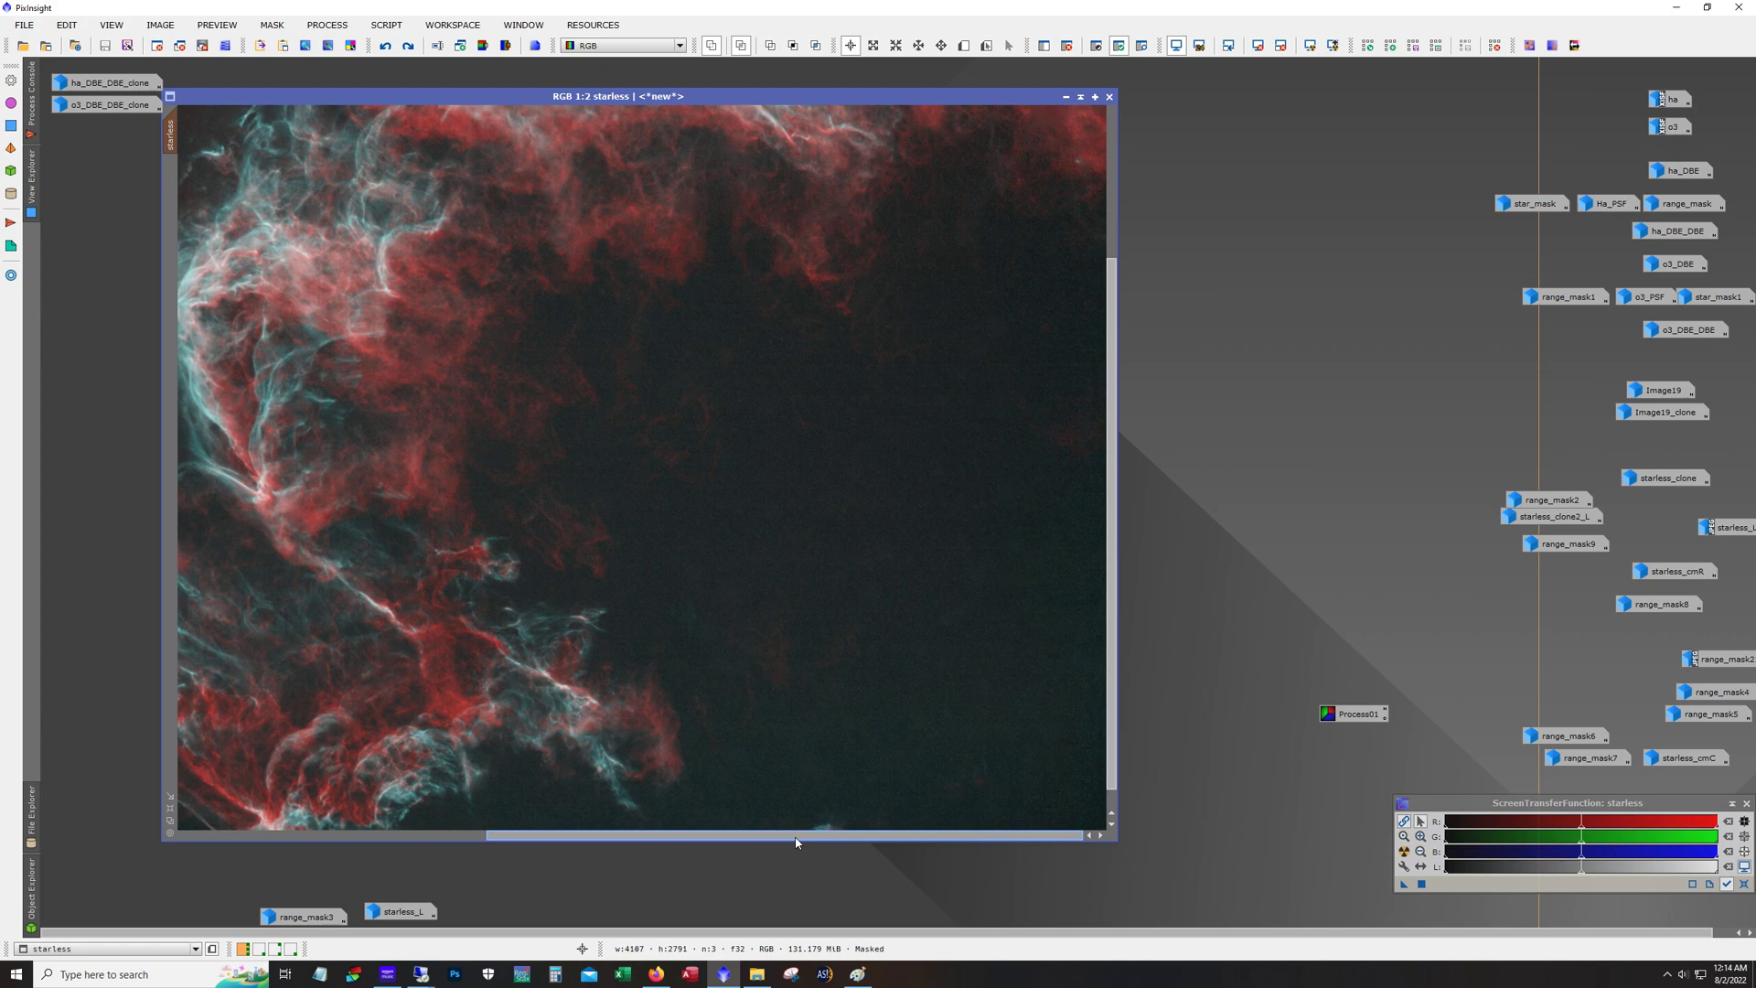
left_click_drag(721, 844, 760, 845)
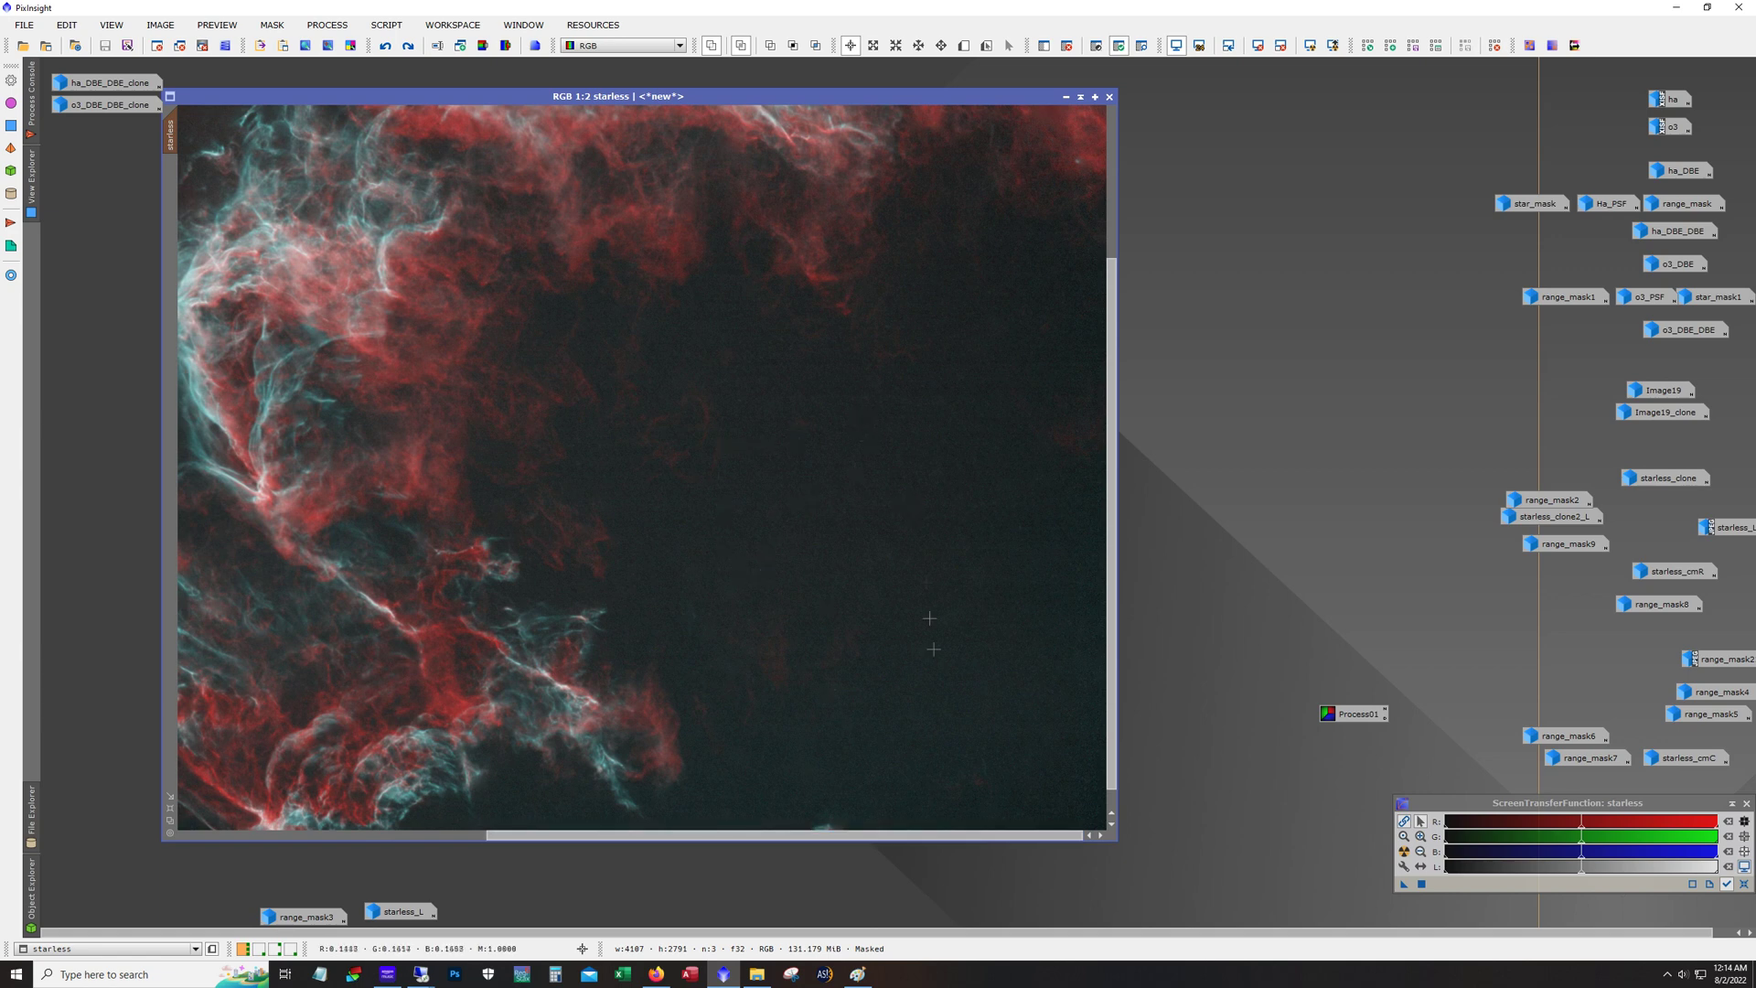
left_click_drag(1112, 448, 1128, 521)
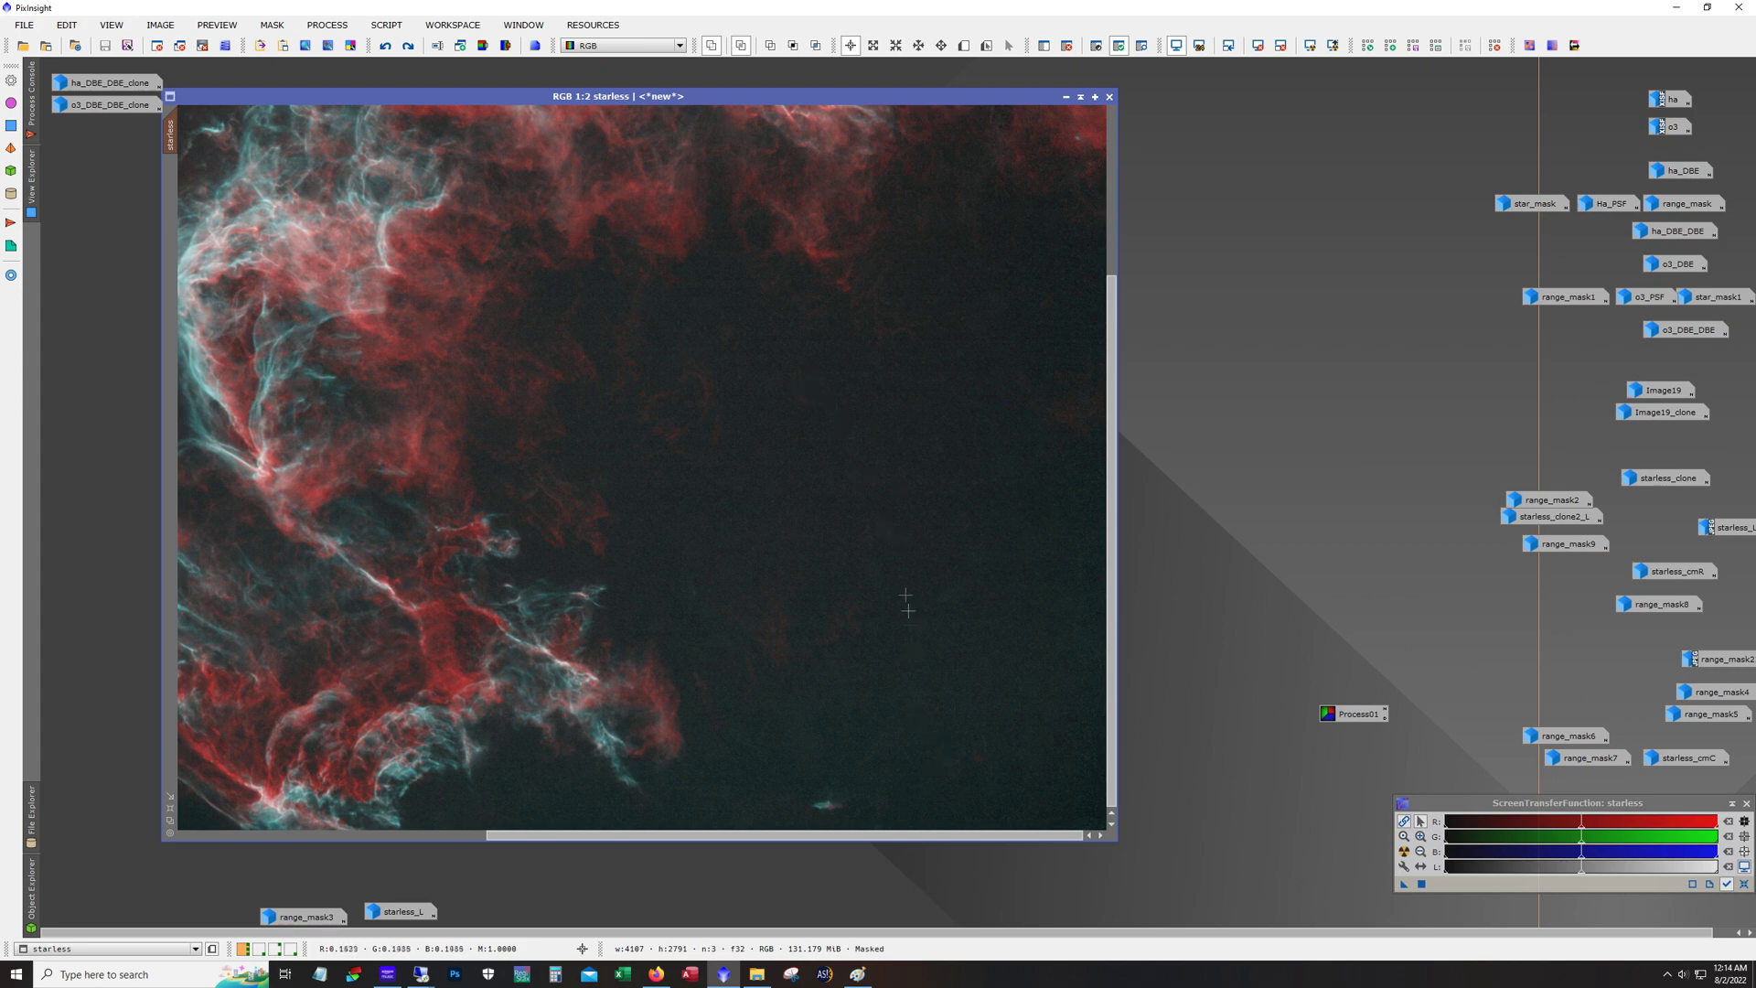
scroll(1111, 572, "up", 5)
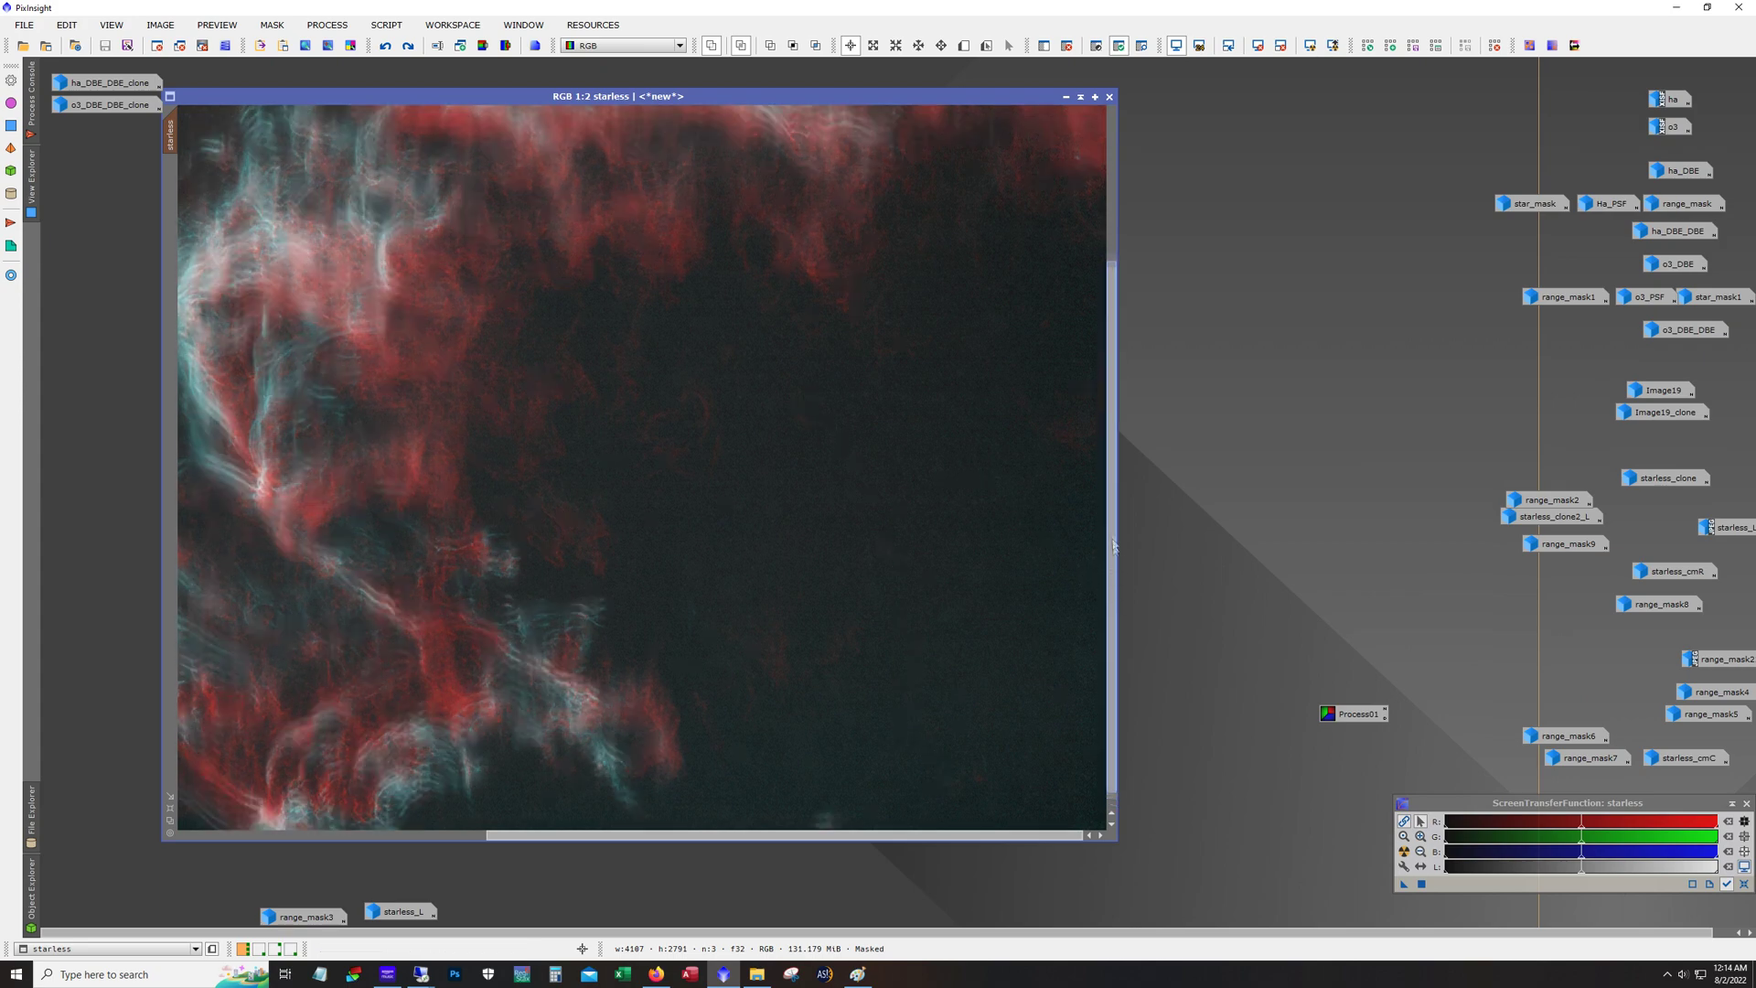
scroll(1001, 588, "down", 1)
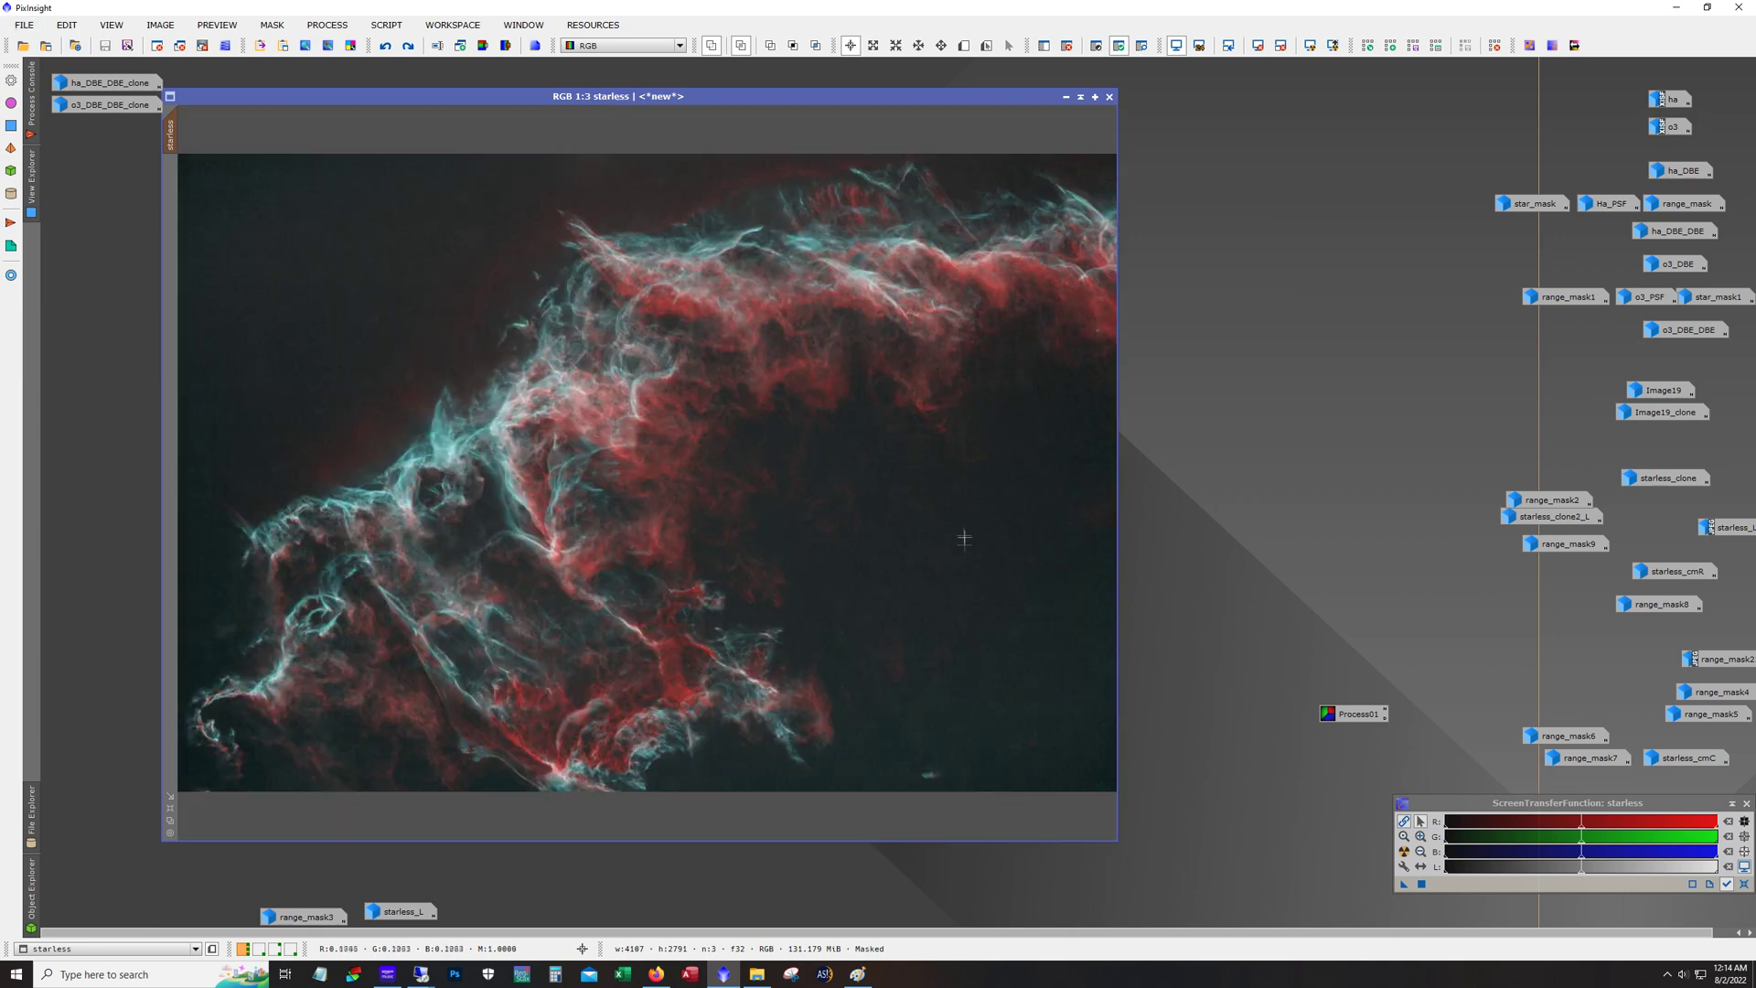
Redo four steps, then step back and forth comparing unmasked and masked redder versions
left_click(408, 46)
left_click(408, 46)
left_click(408, 46)
left_click(408, 46)
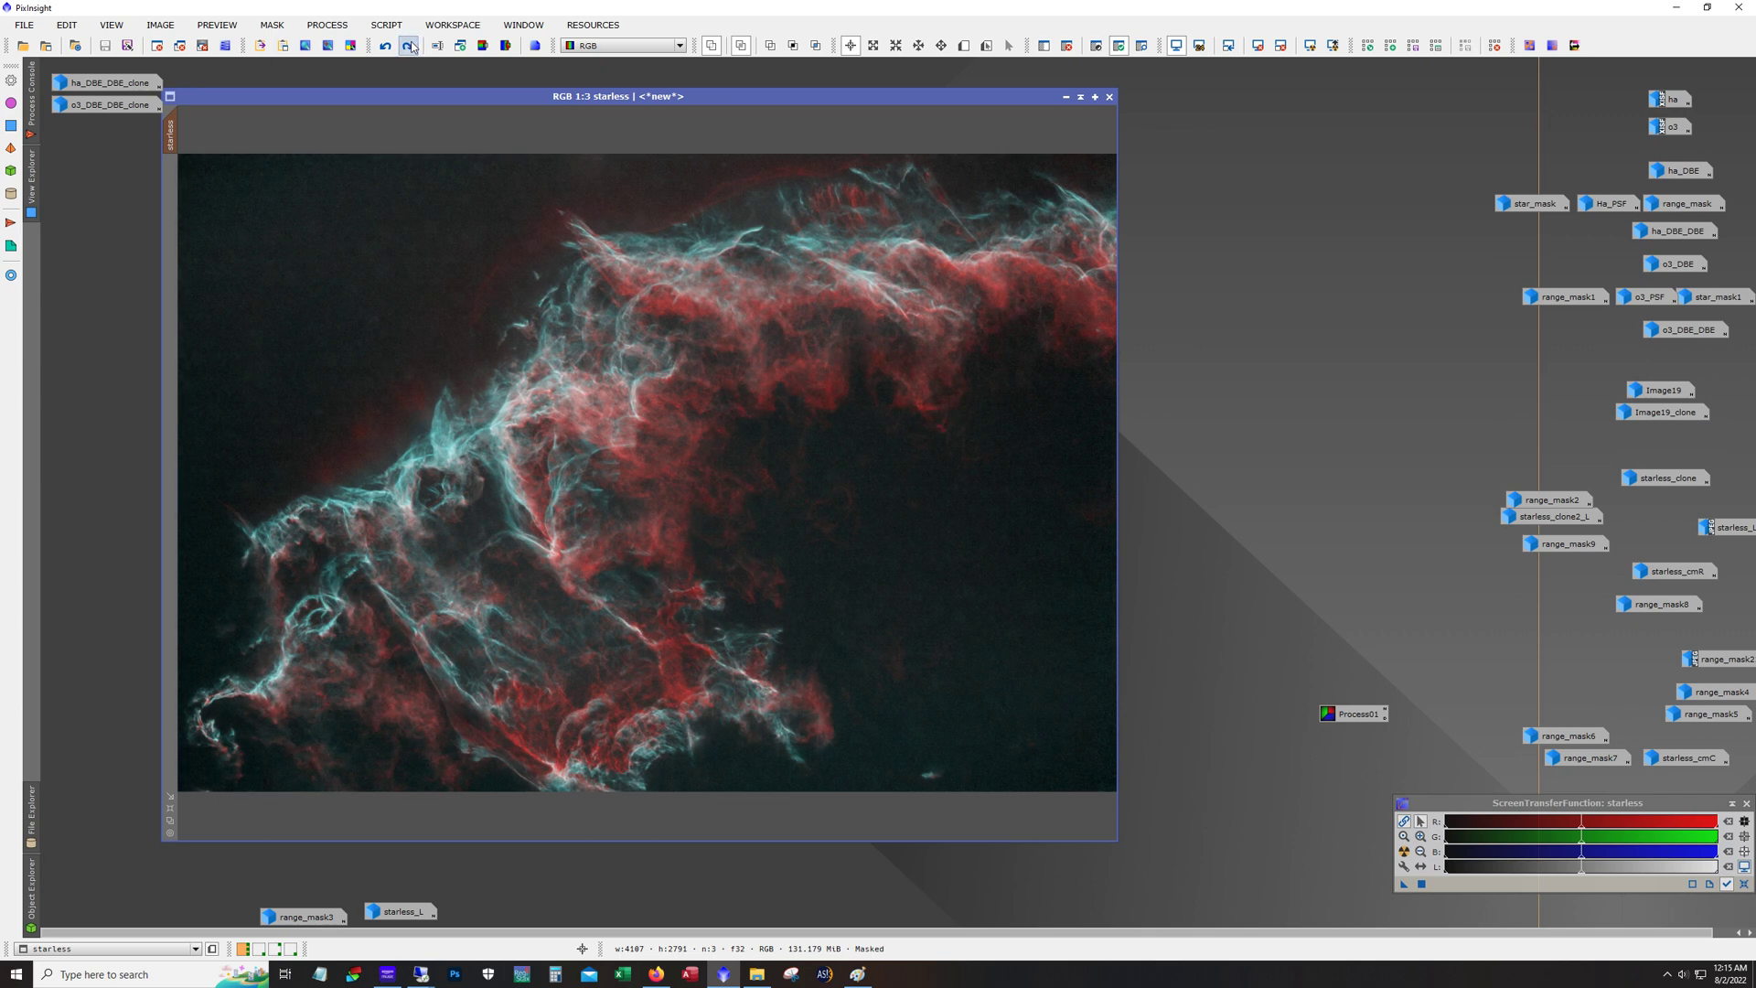
left_click(408, 46)
left_click(408, 46)
left_click(408, 45)
left_click(407, 46)
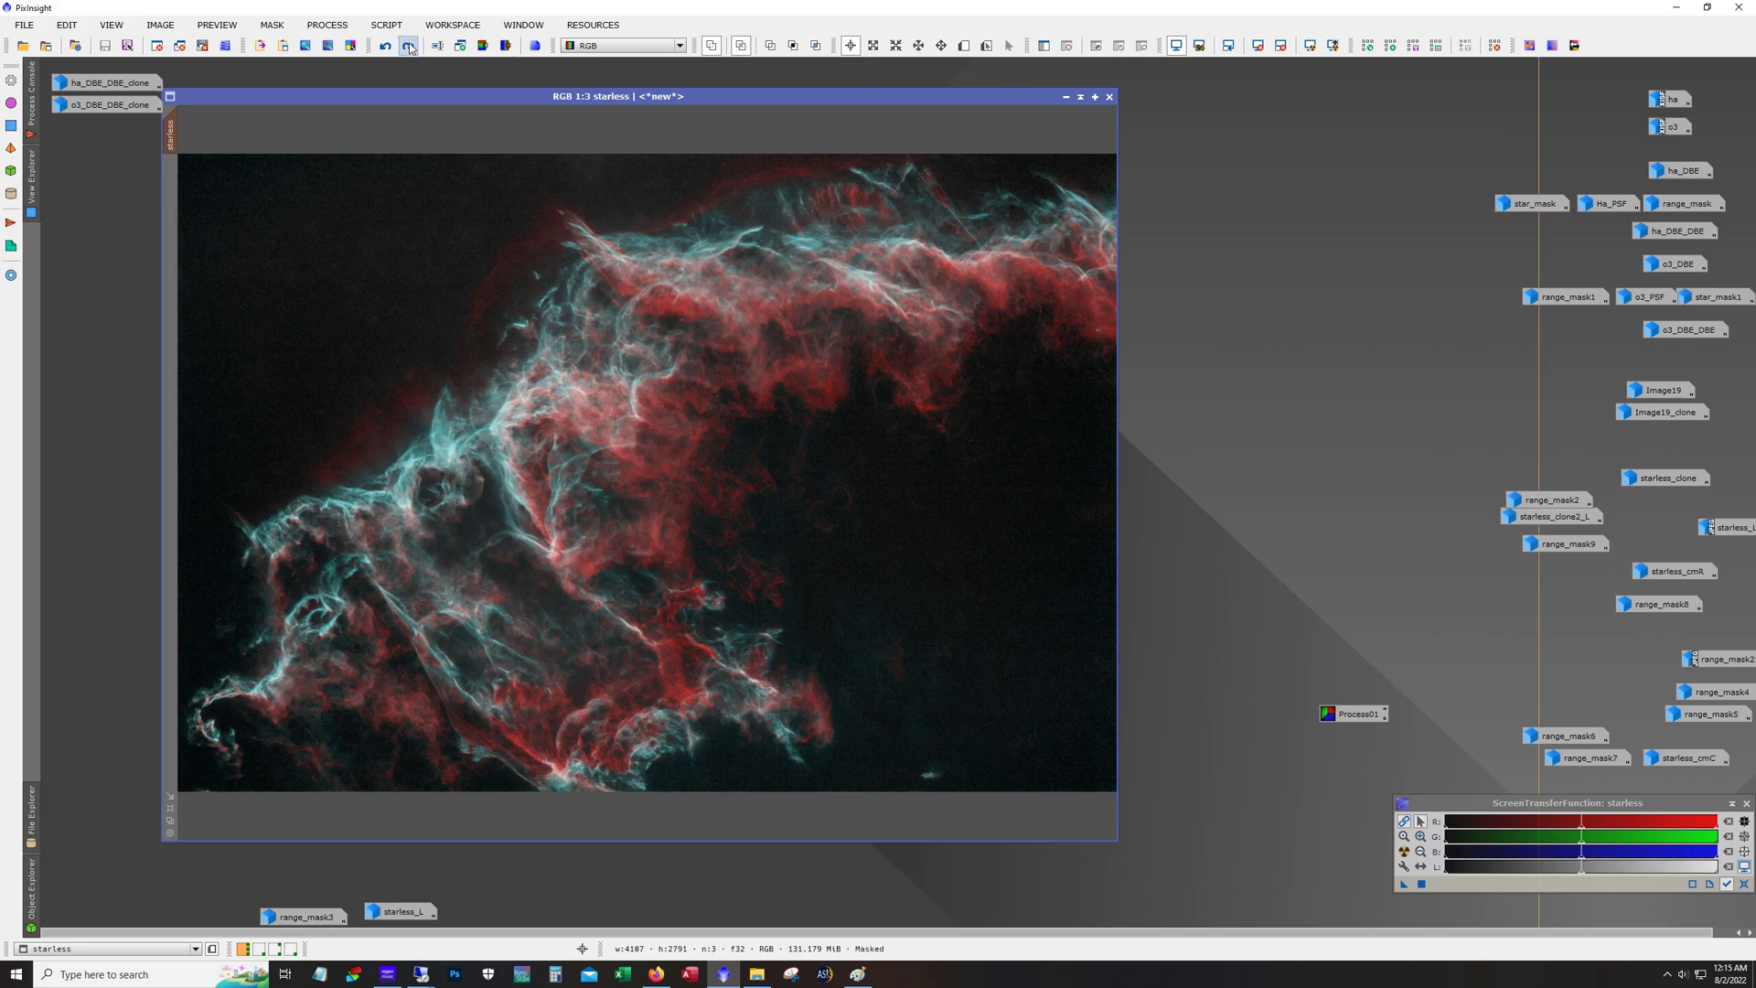
left_click(407, 45)
left_click(409, 45)
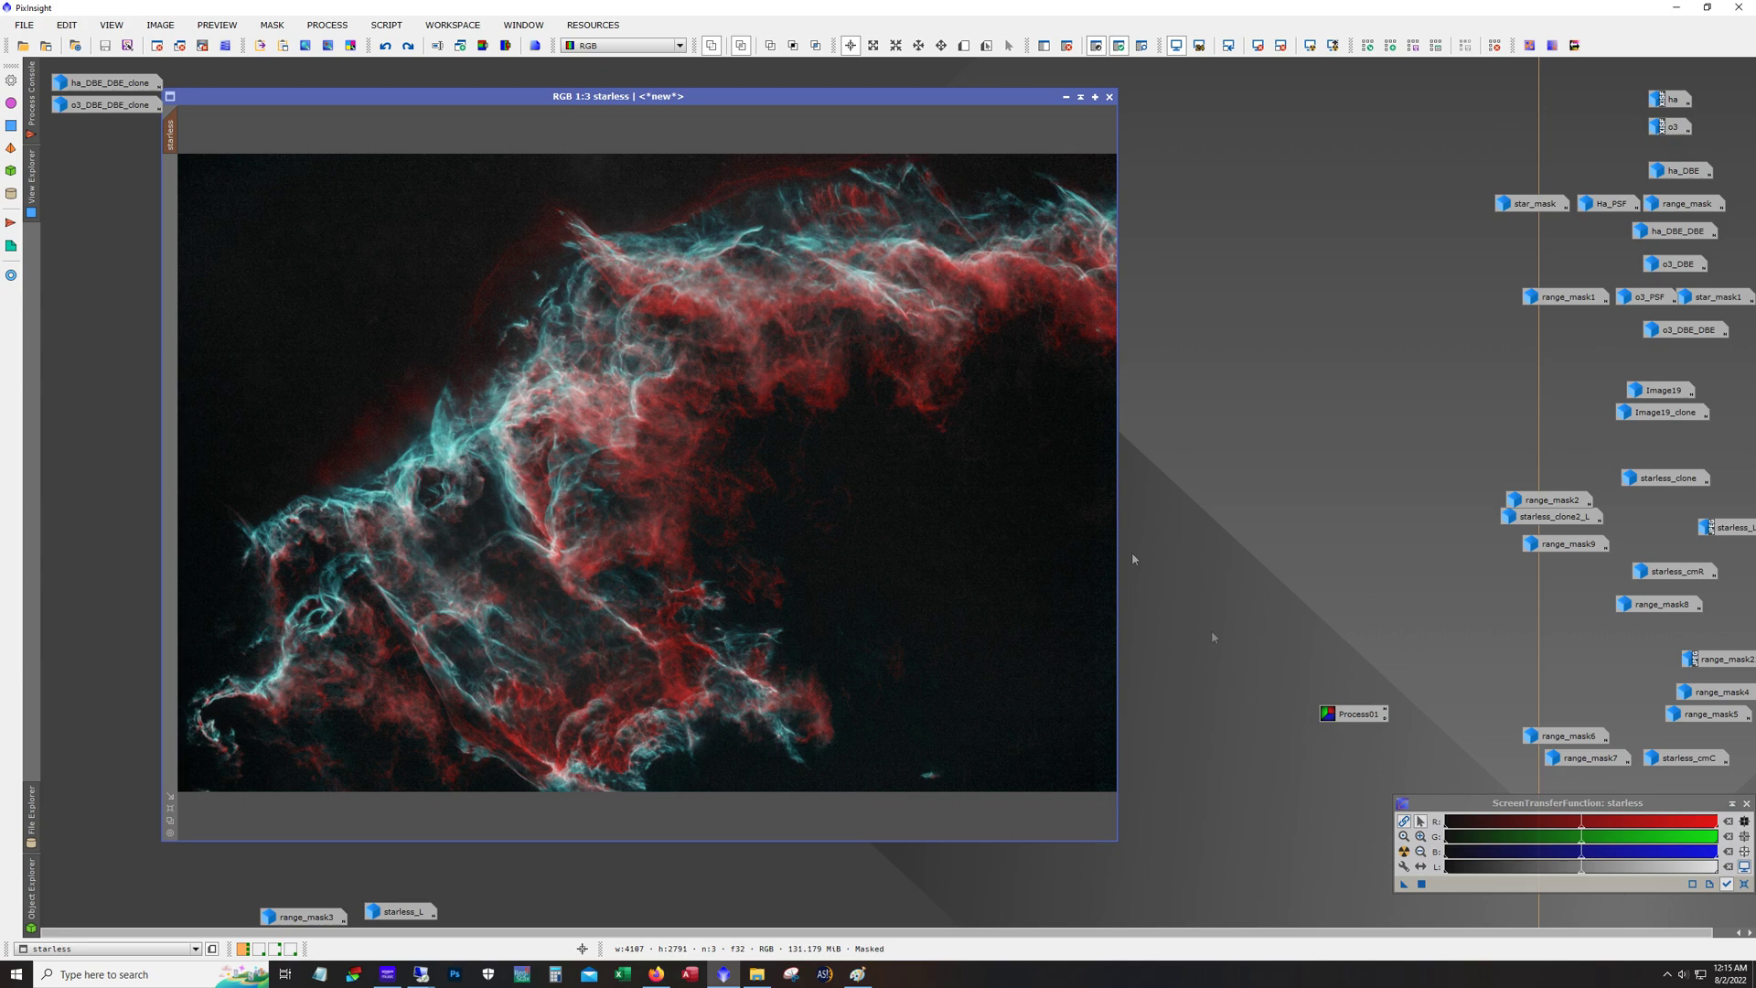
Redo the remaining steps, brightening the nebula and removing the mask
left_click(408, 46)
left_click(408, 46)
left_click(408, 46)
left_click(408, 46)
left_click(408, 46)
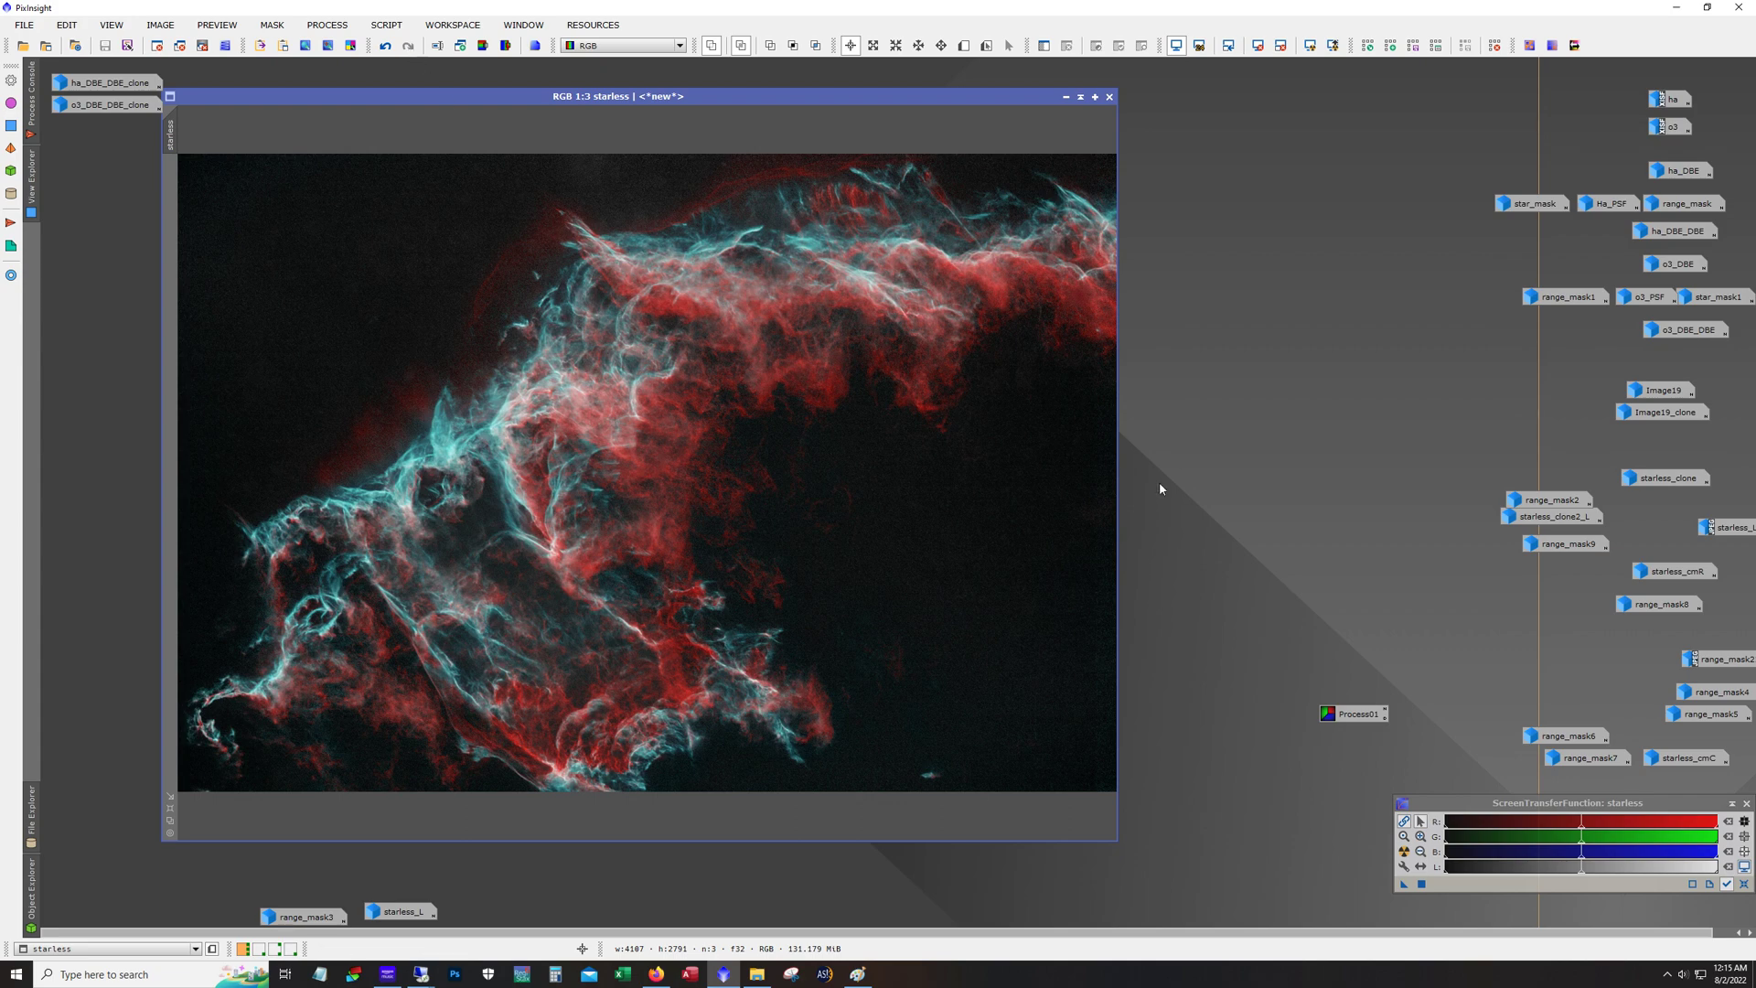
Pan across the starless image with the scrollbars and zoom out to 1:3
scroll(563, 439, "up", 2)
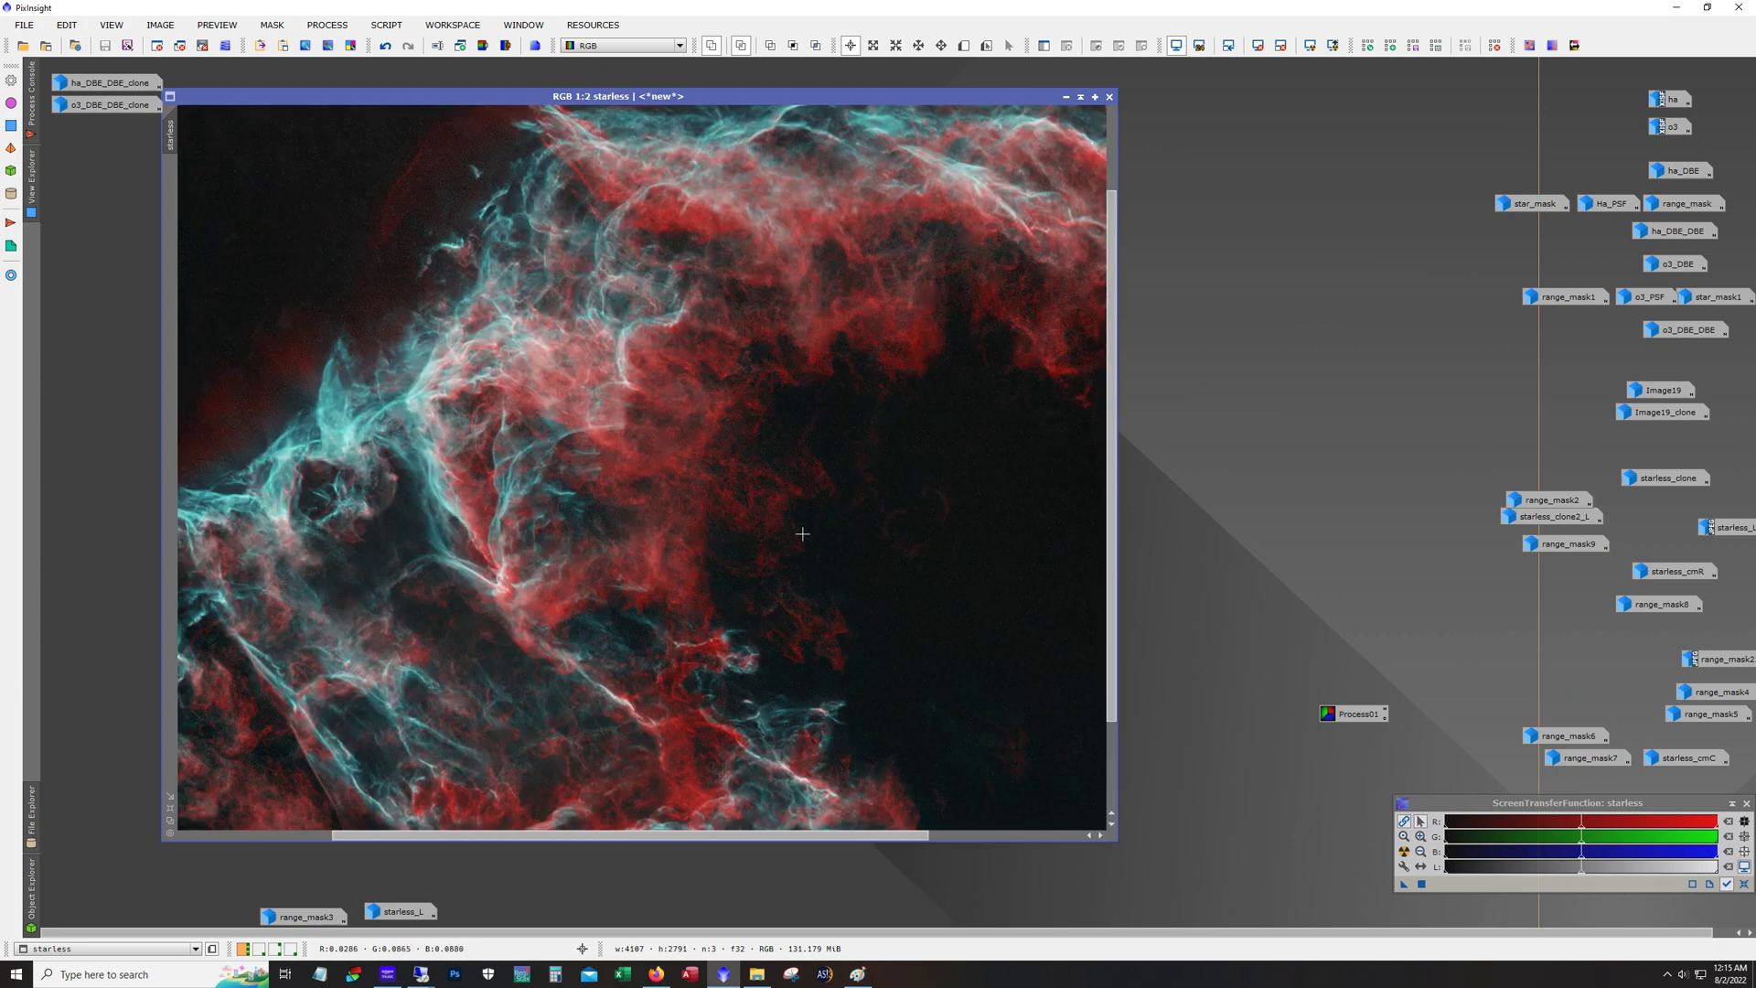
left_click_drag(588, 834, 801, 835)
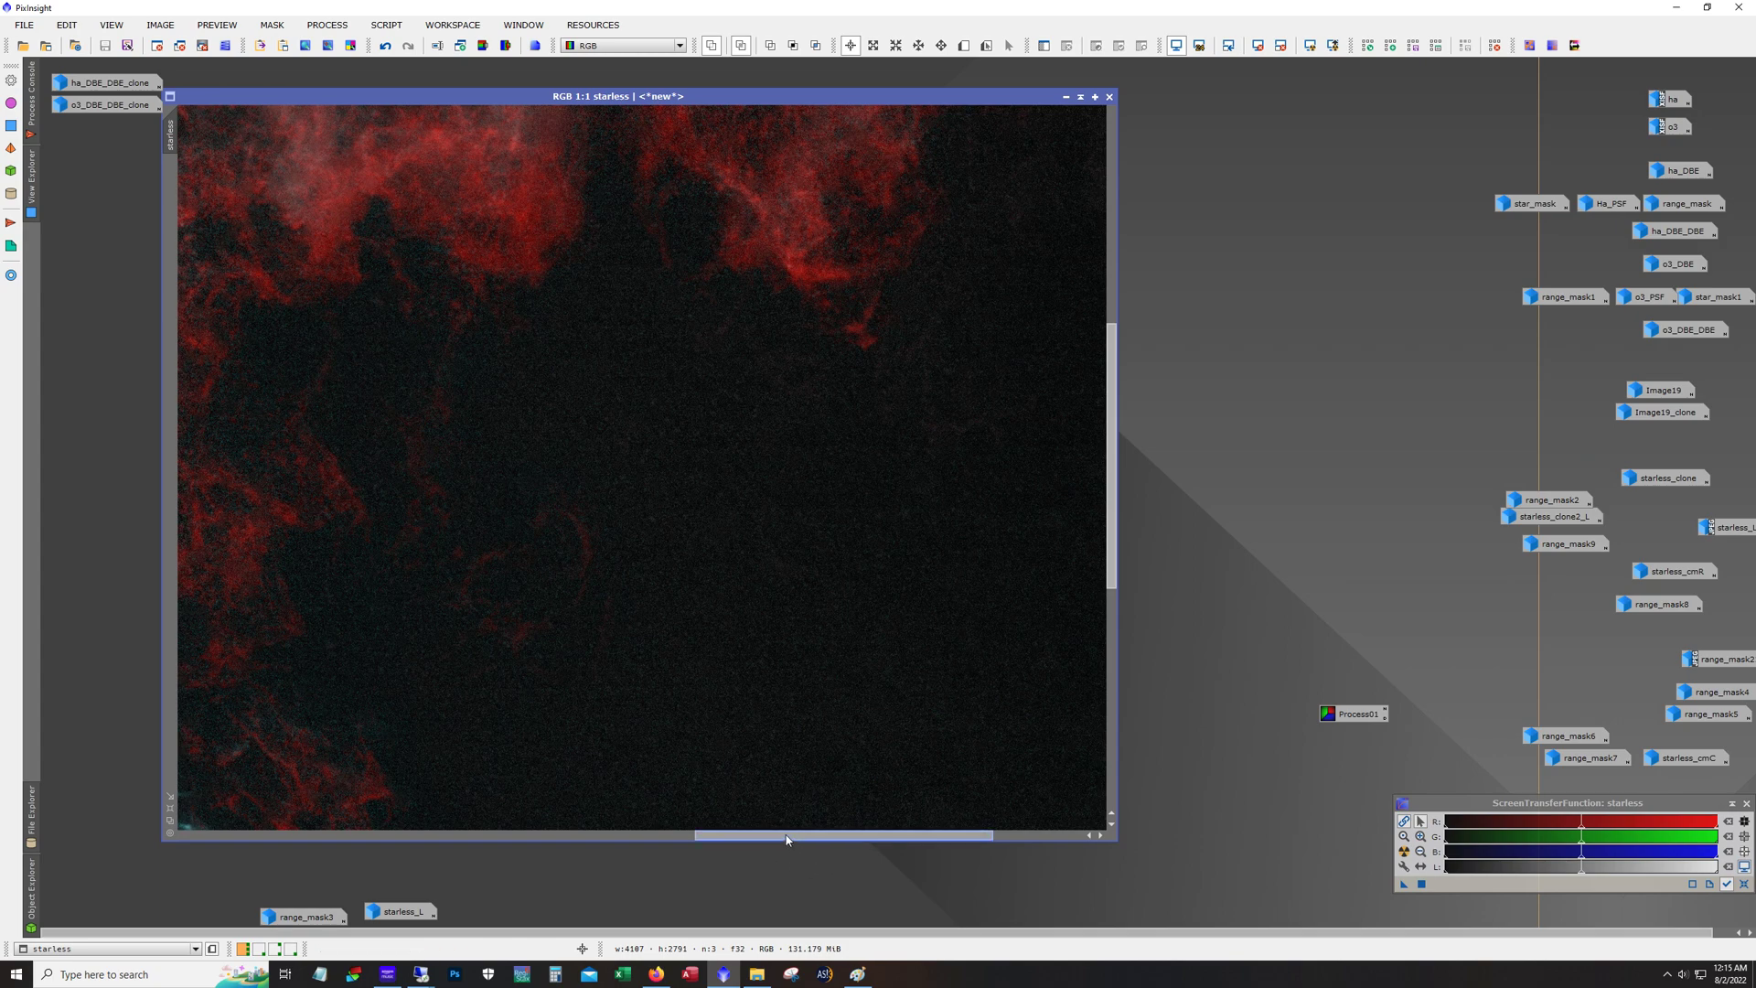
left_click_drag(784, 835, 873, 836)
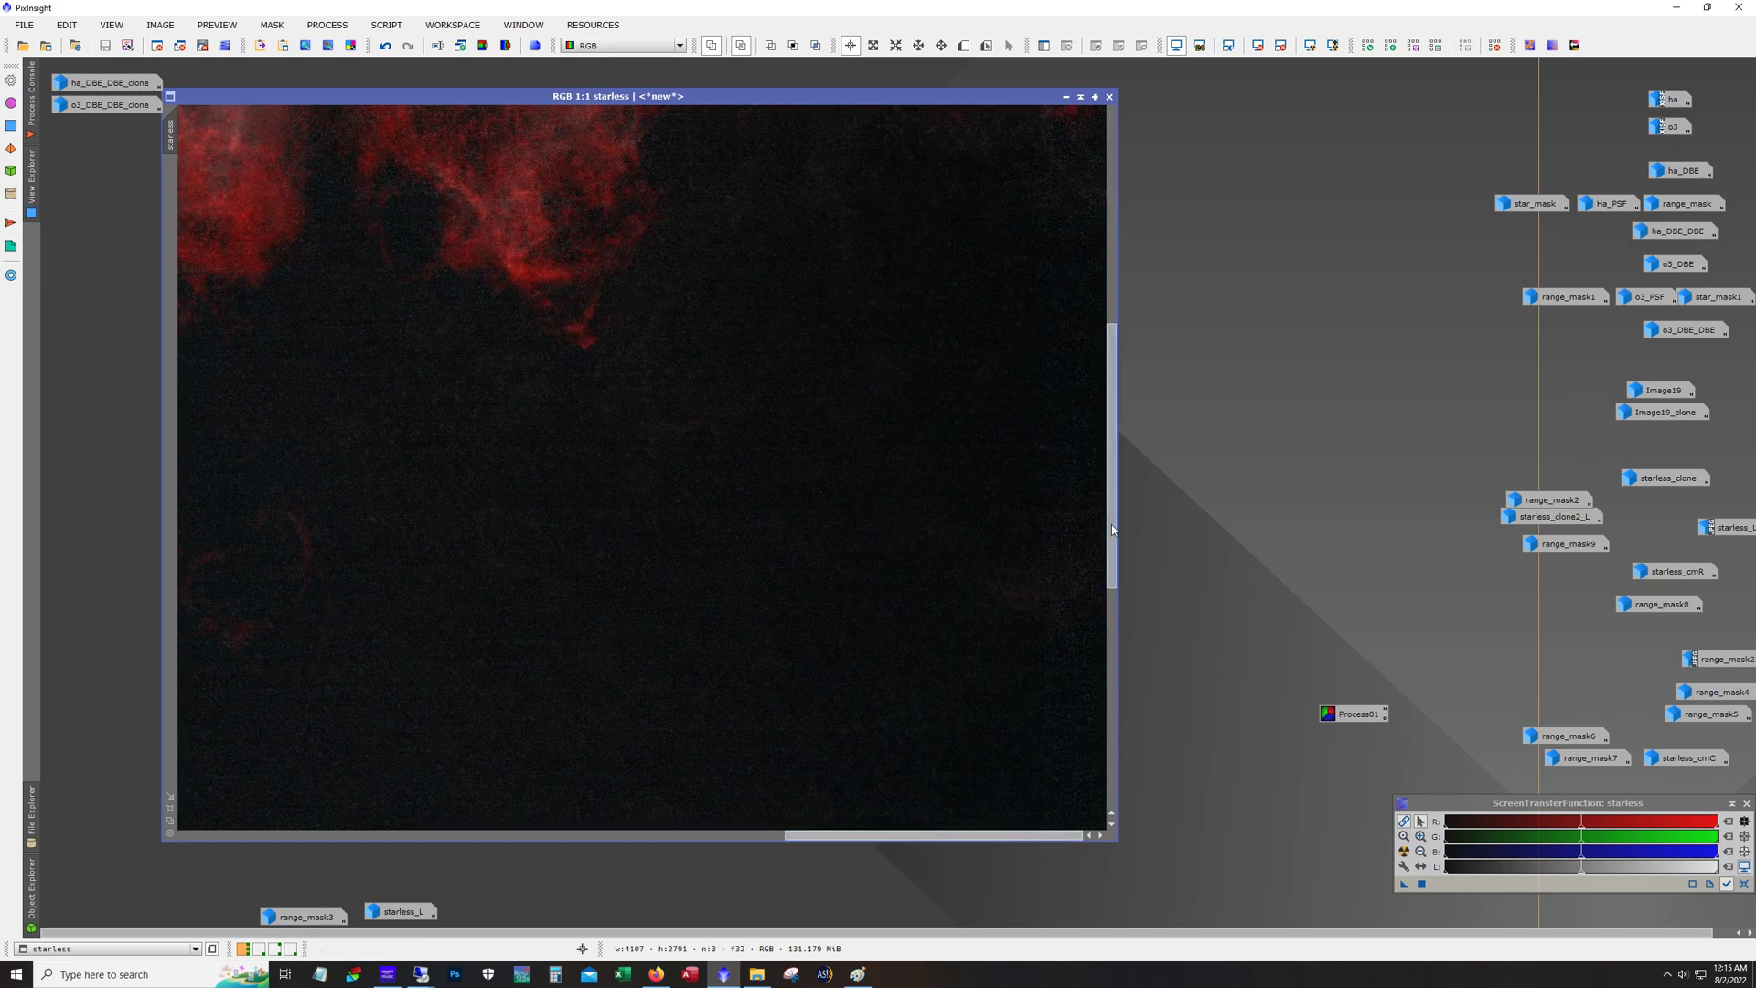
left_click_drag(1111, 524, 1121, 695)
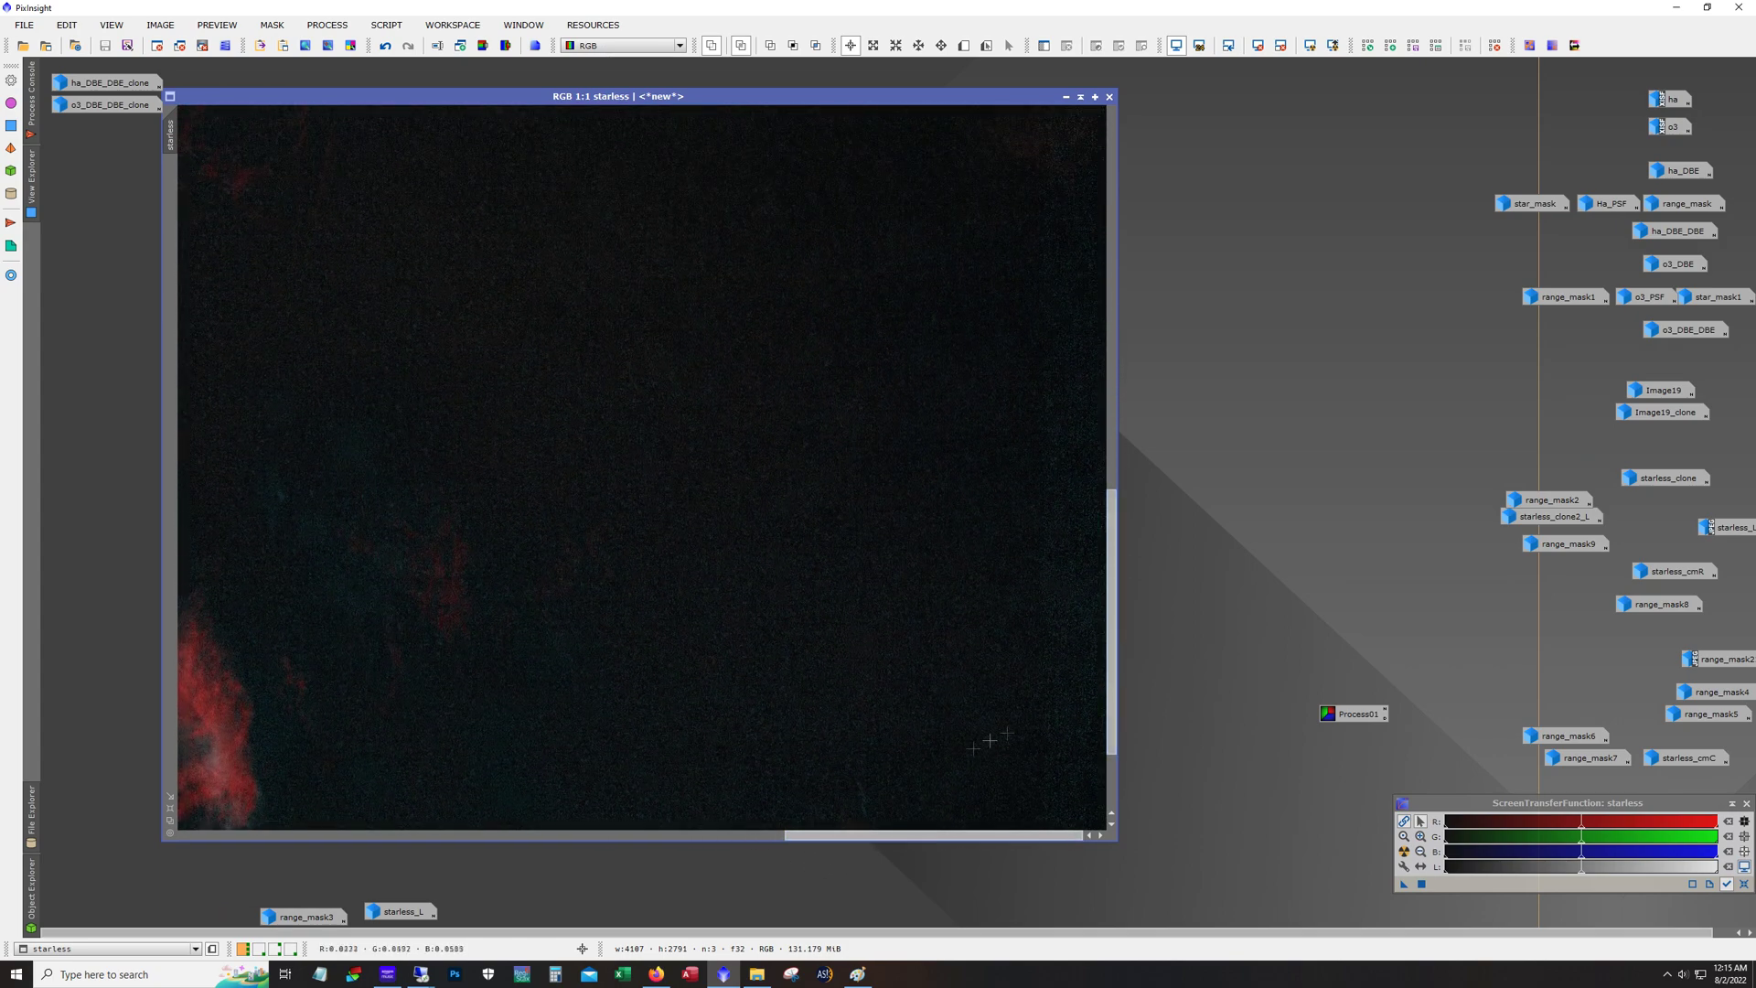
left_click_drag(941, 844, 1110, 828)
left_click_drag(1112, 725, 1121, 777)
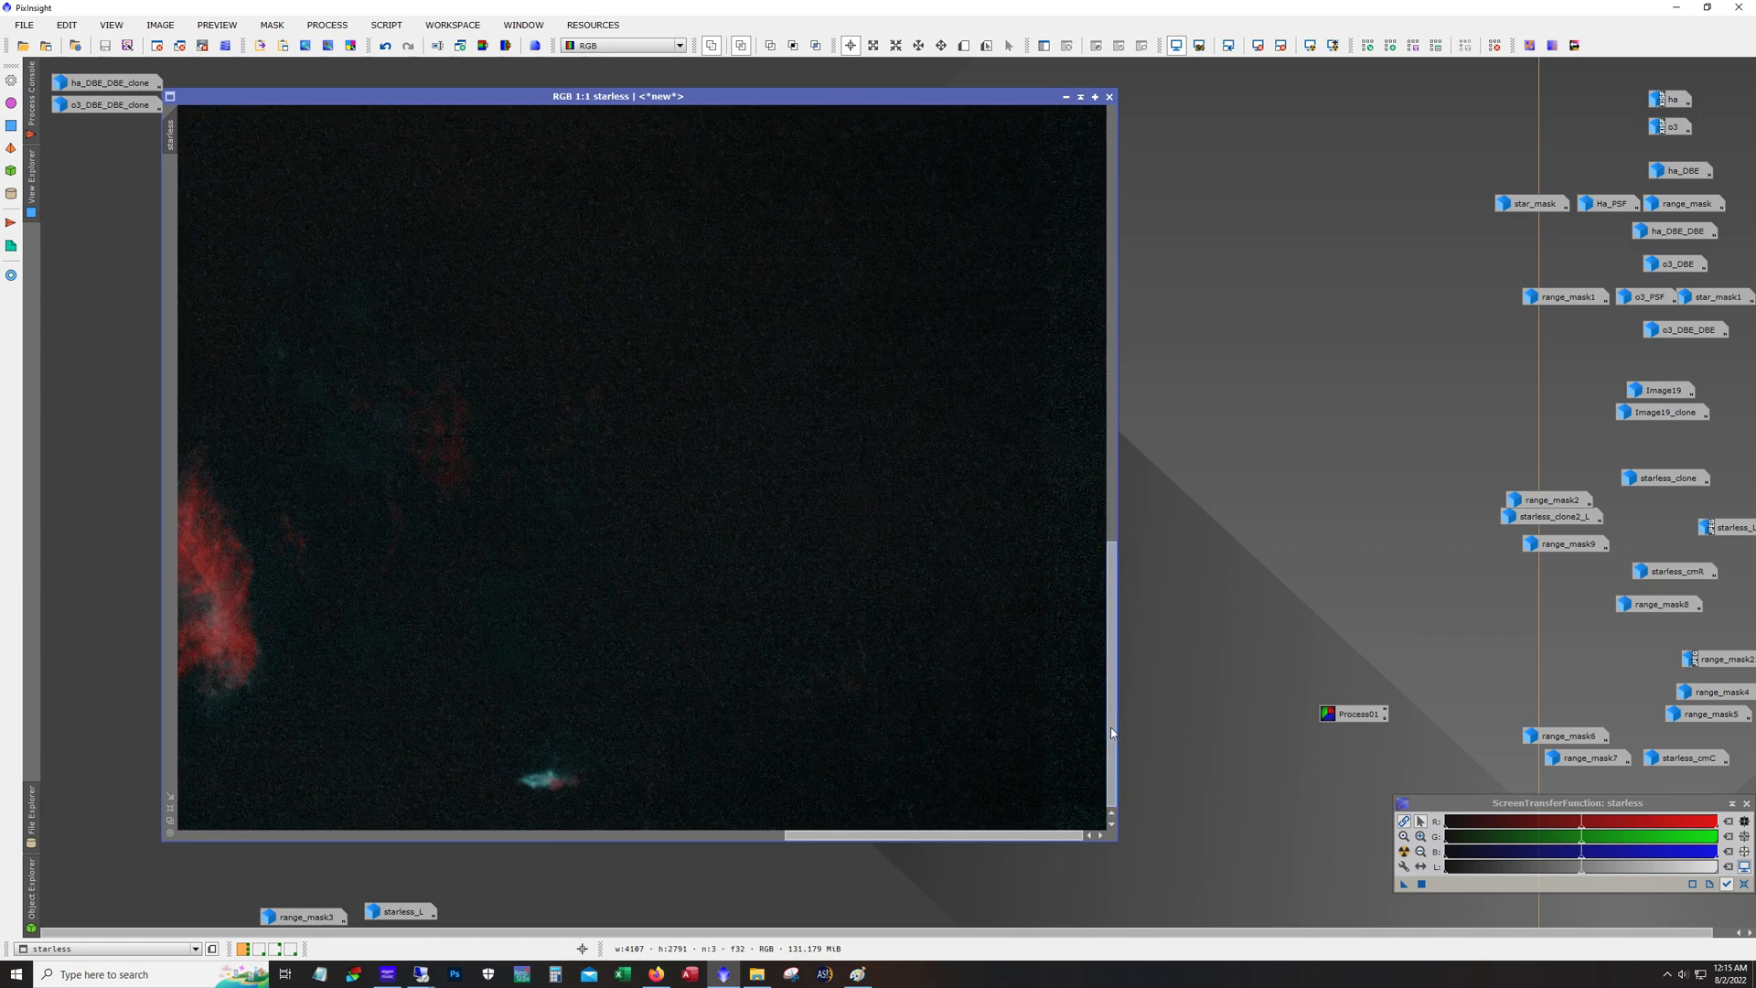
left_click_drag(1112, 725, 1112, 631)
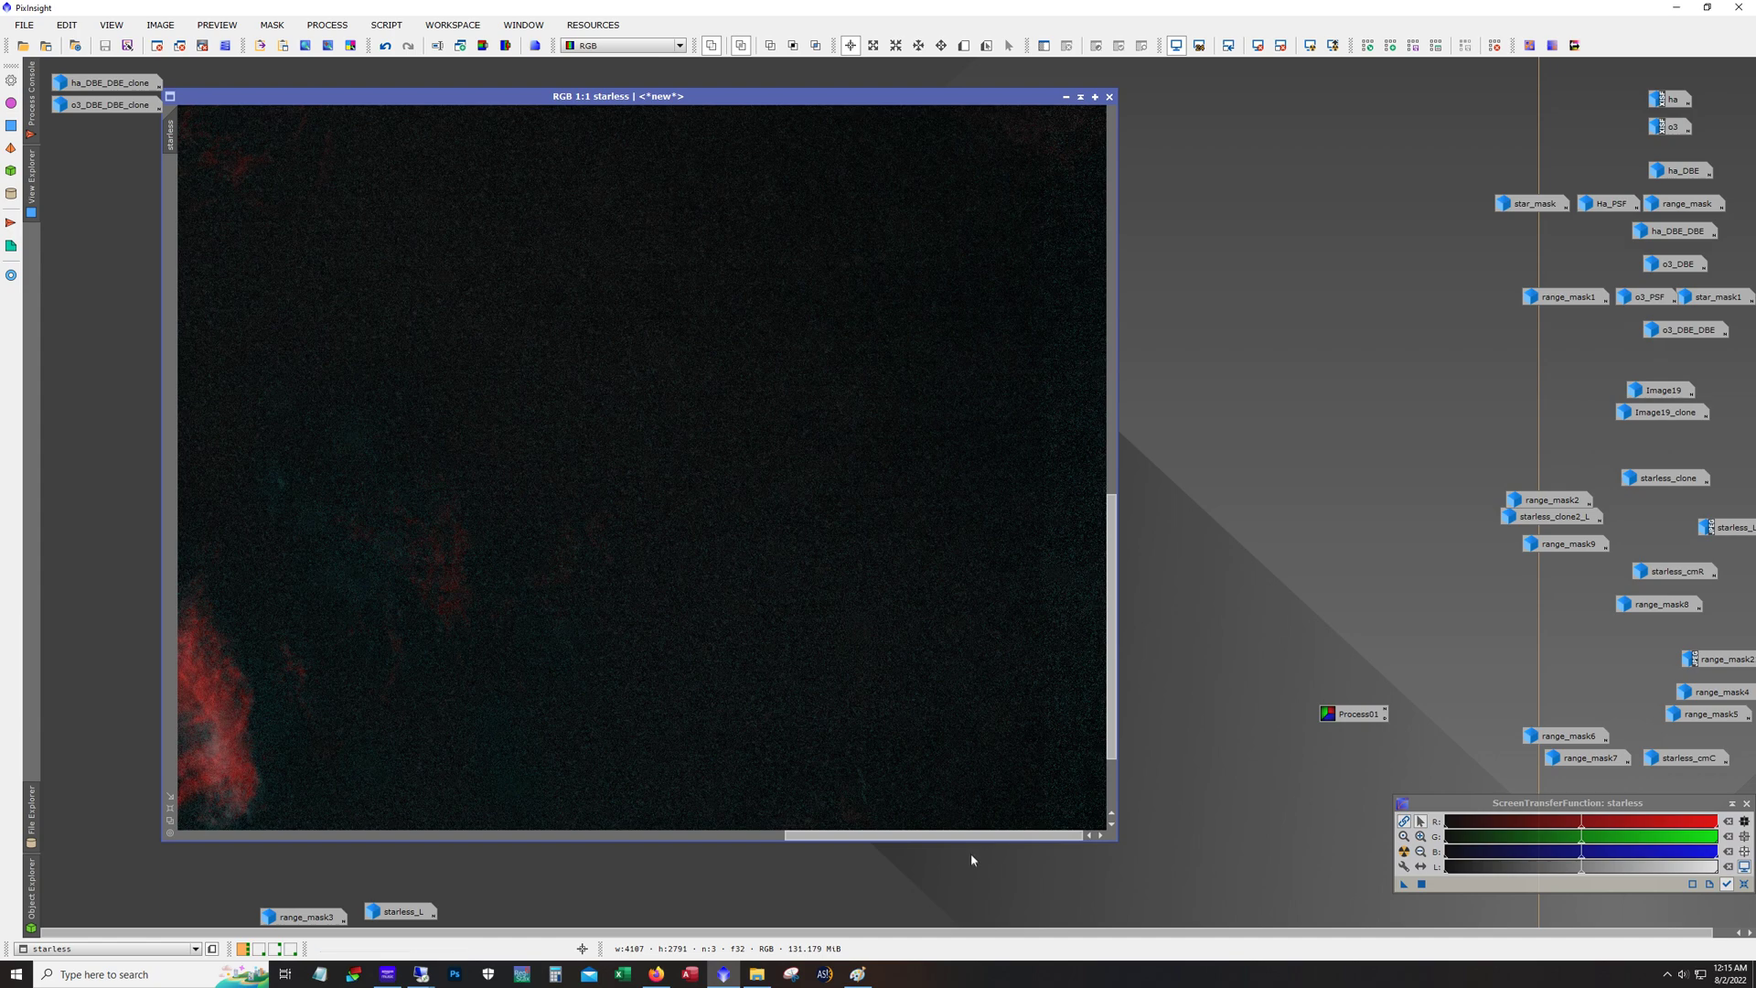
scroll(710, 582, "down", 3)
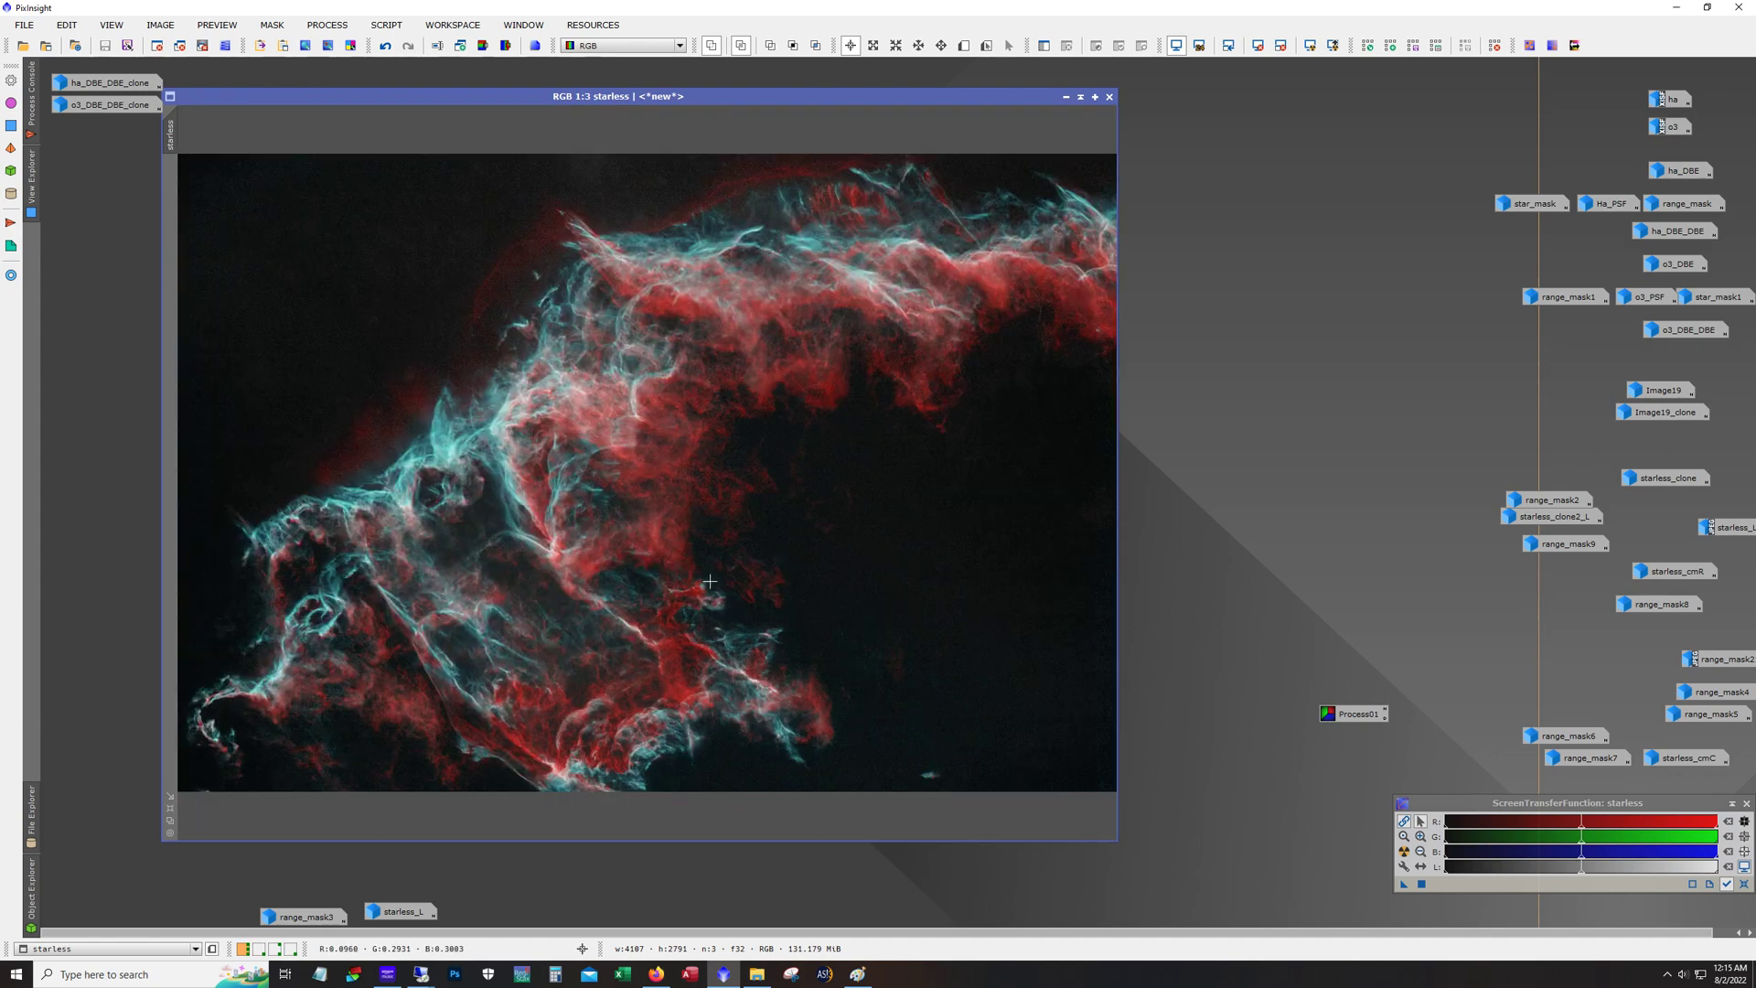
scroll(710, 582, "up", 1)
key("alt")
On workspace 2, open the starless_stars image and shift its window right
left_click(258, 949)
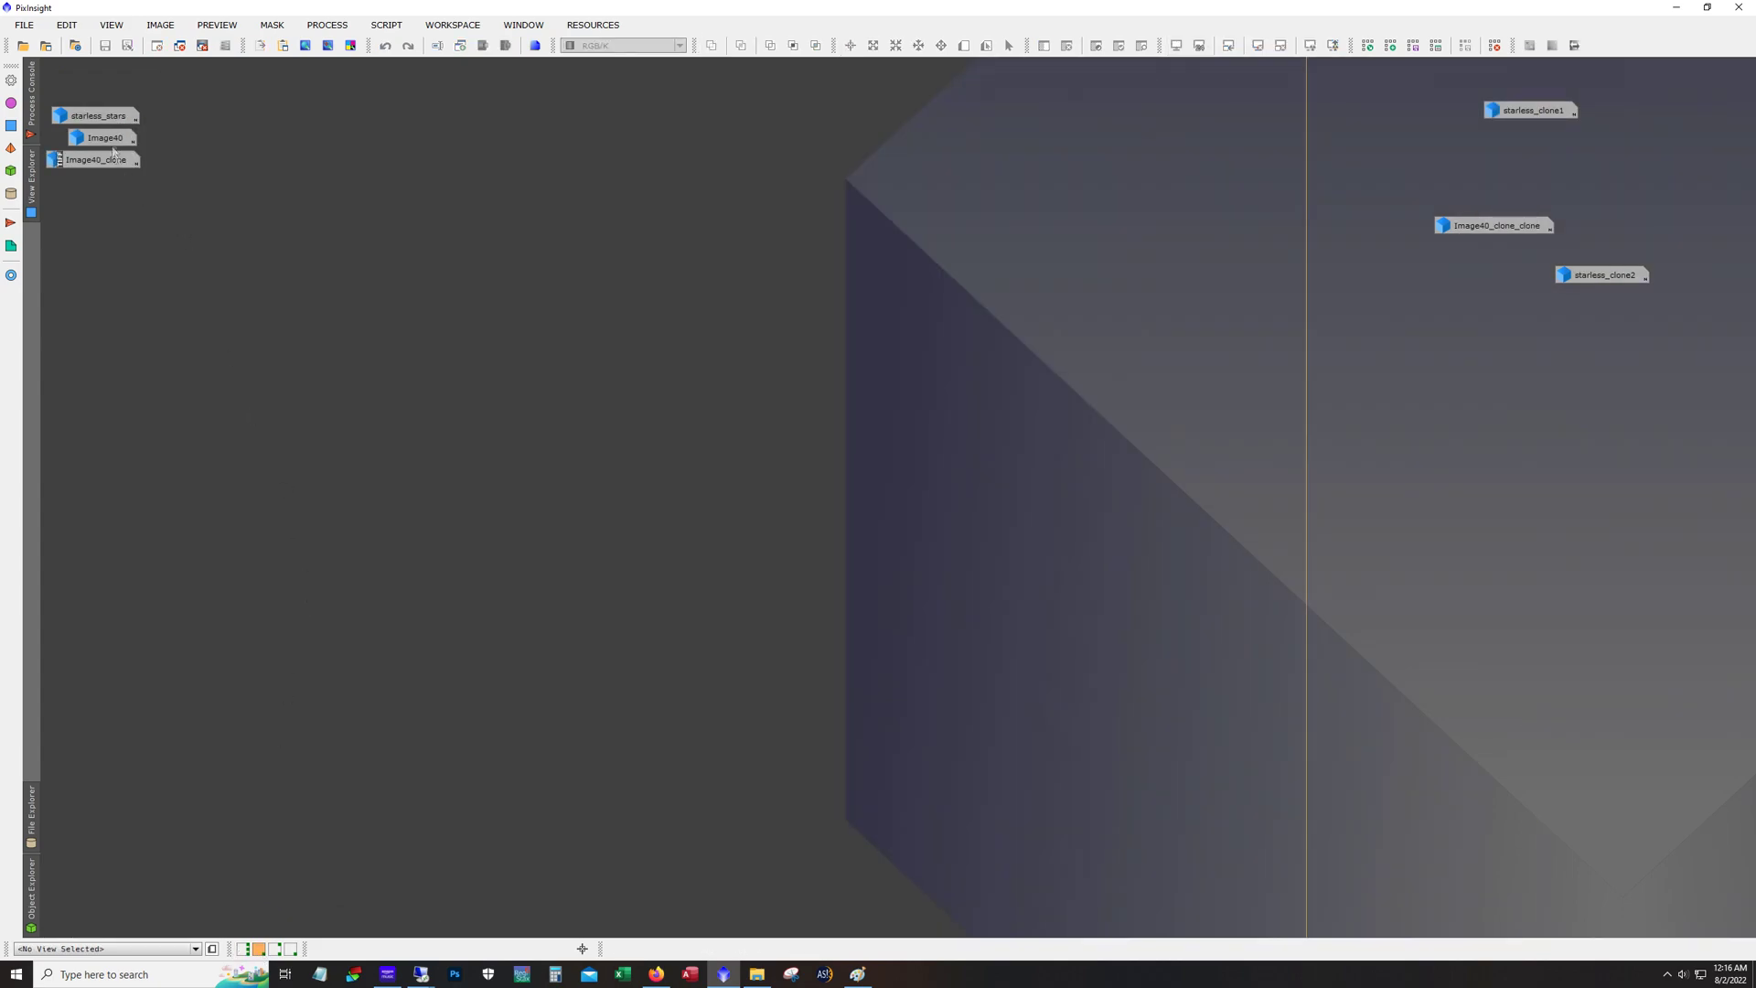
double_click(103, 119)
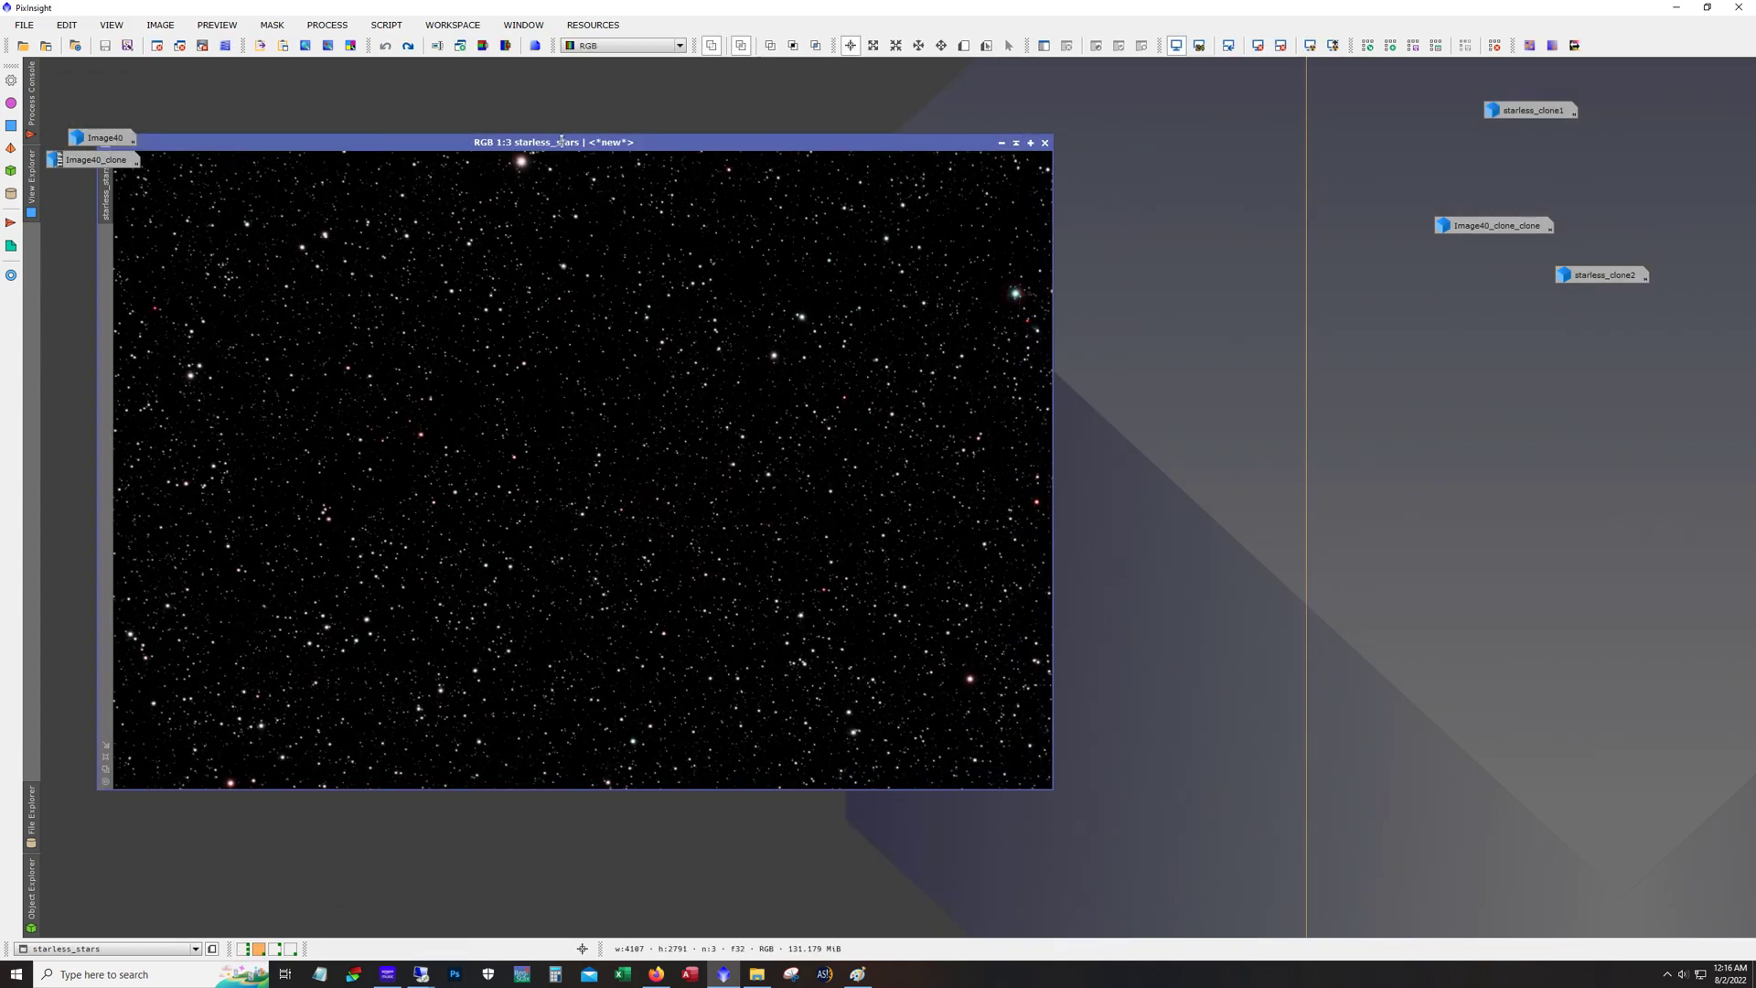
left_click_drag(561, 140, 648, 149)
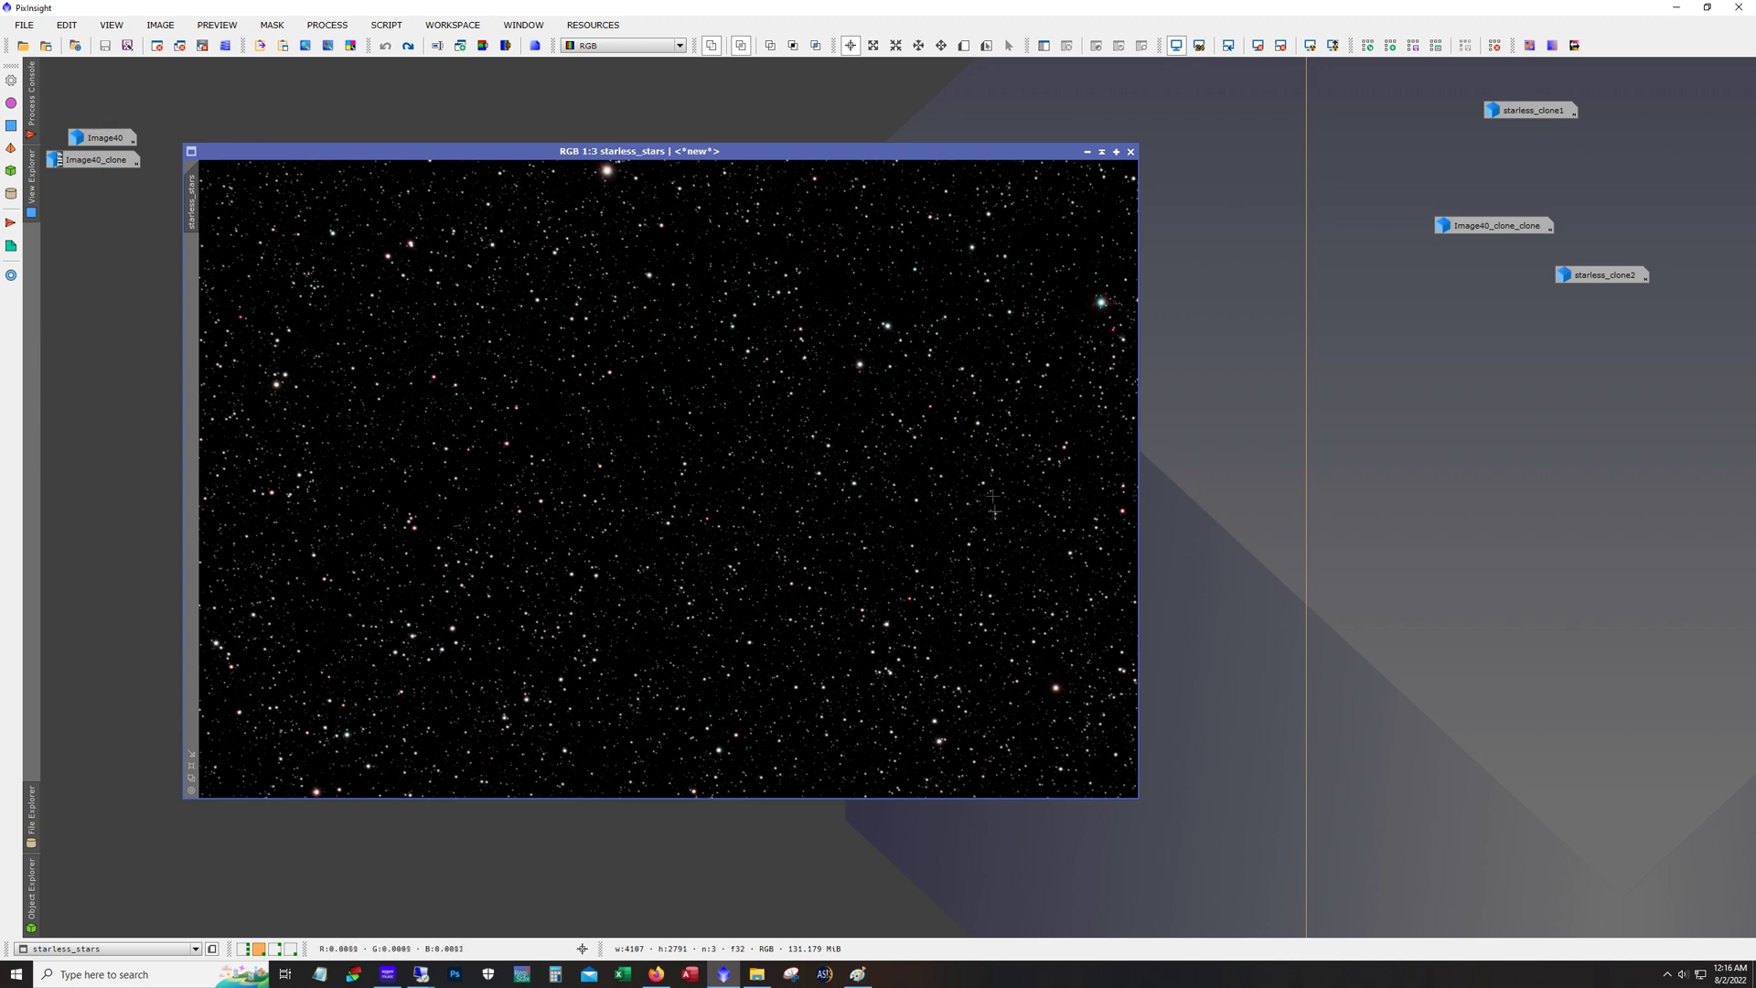
Zoom in and redo the star-halo reduction step, then return to 1:1
scroll(706, 526, "up", 4)
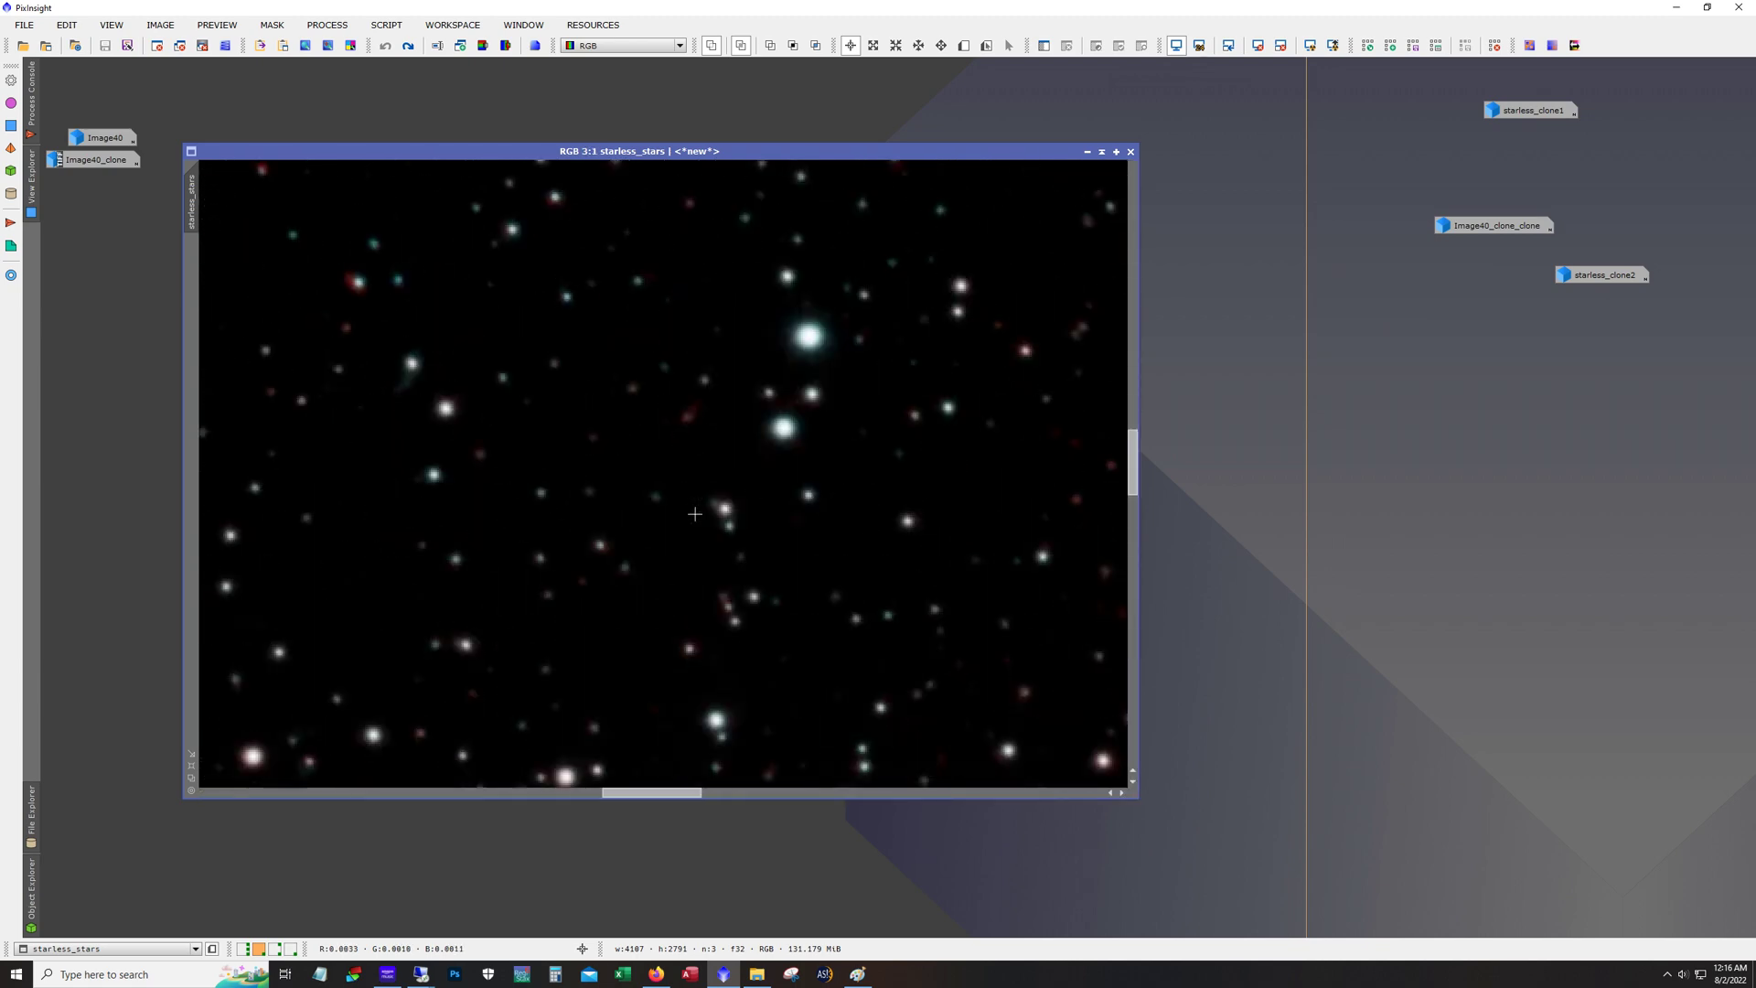
left_click(409, 46)
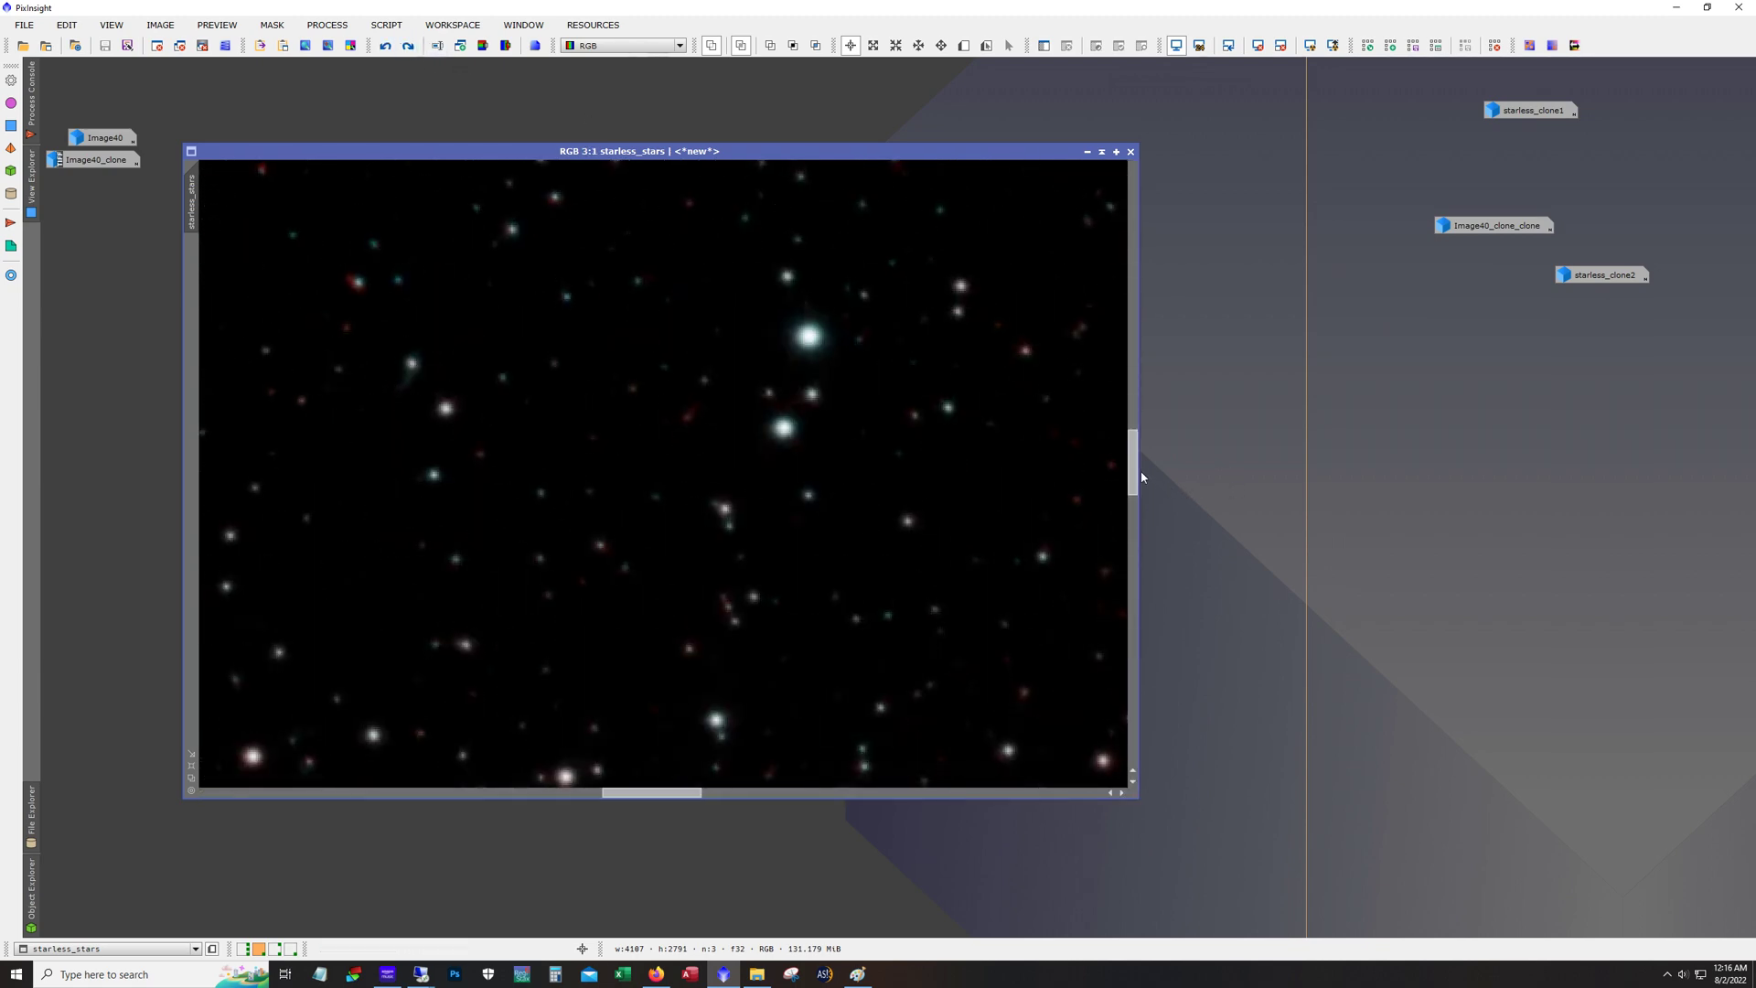
left_click_drag(1141, 476, 1167, 463)
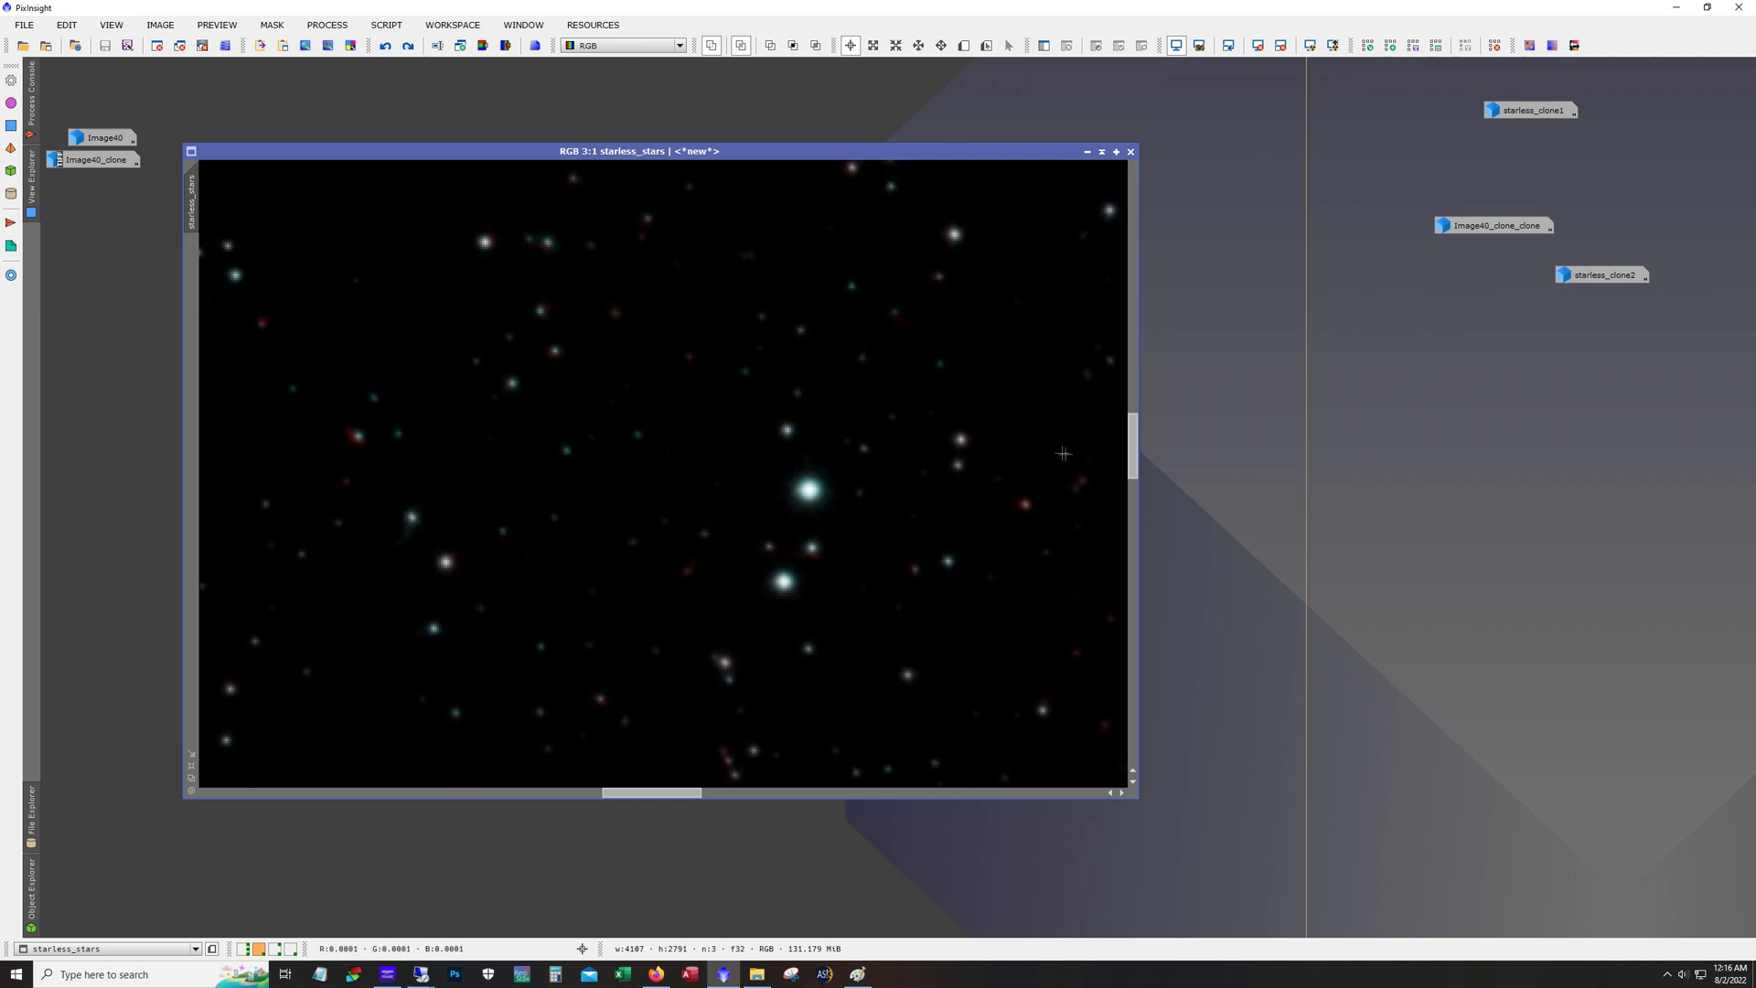
scroll(751, 421, "down", 2)
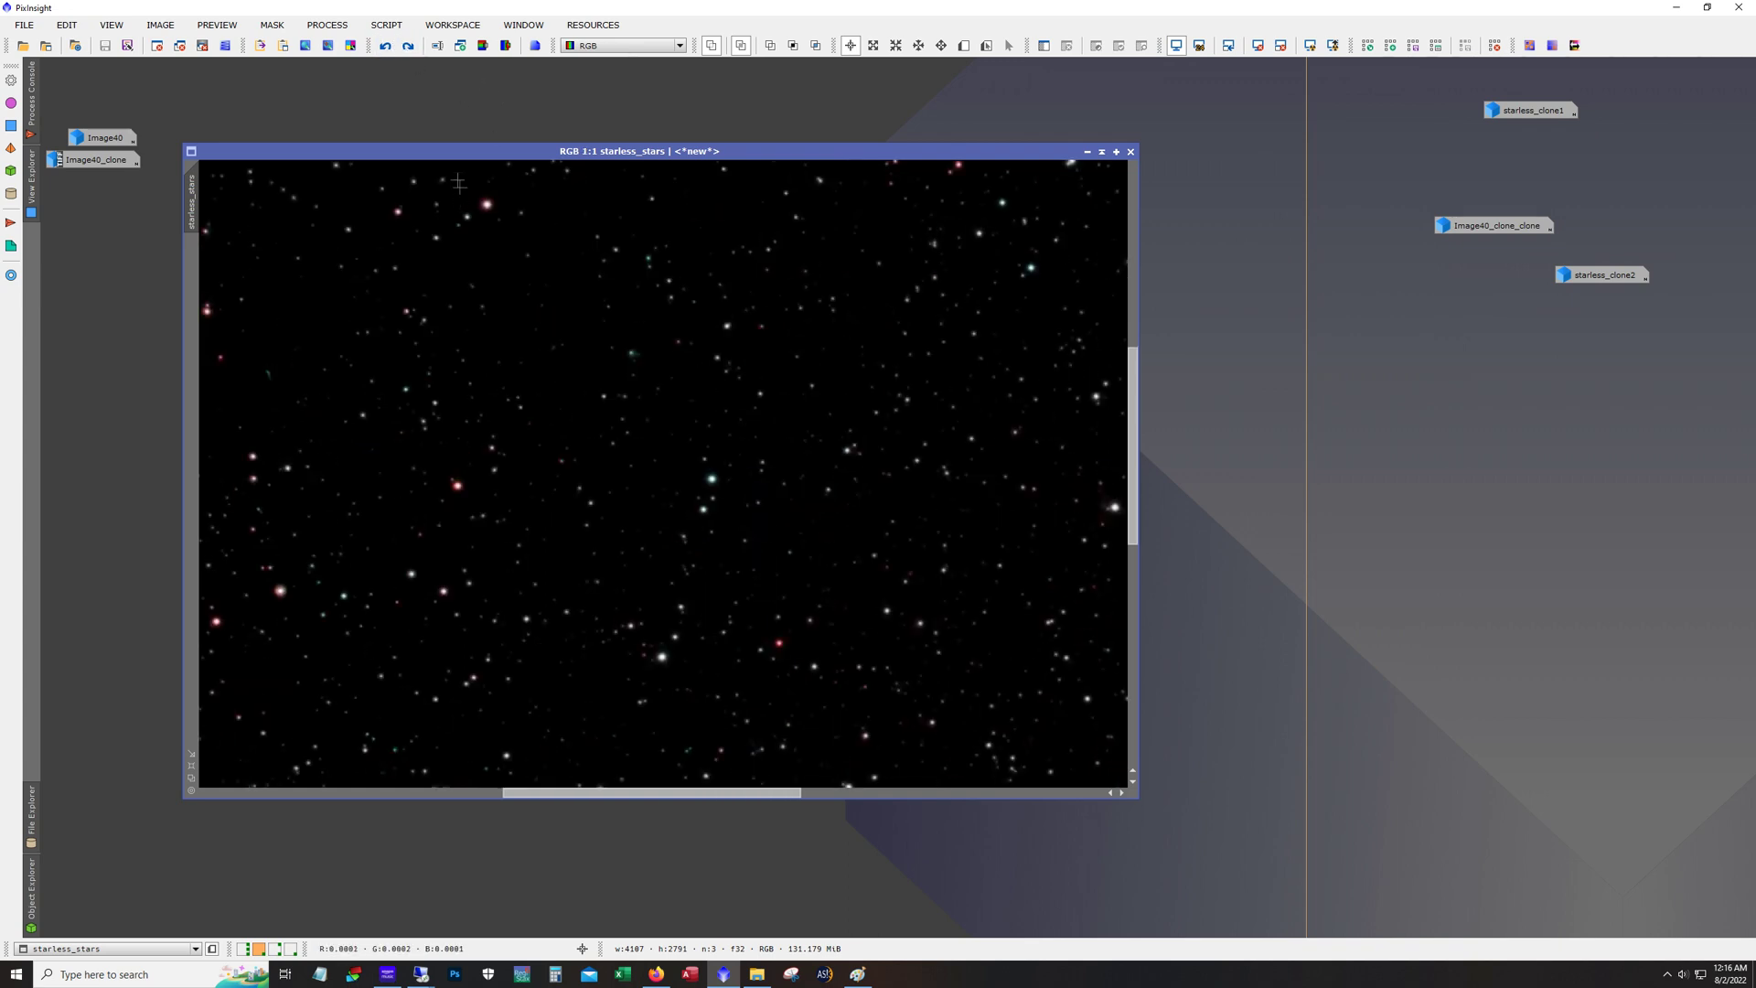
Step forward to the inverted star image, then revert to the dark uninverted field
left_click(409, 46)
left_click(409, 45)
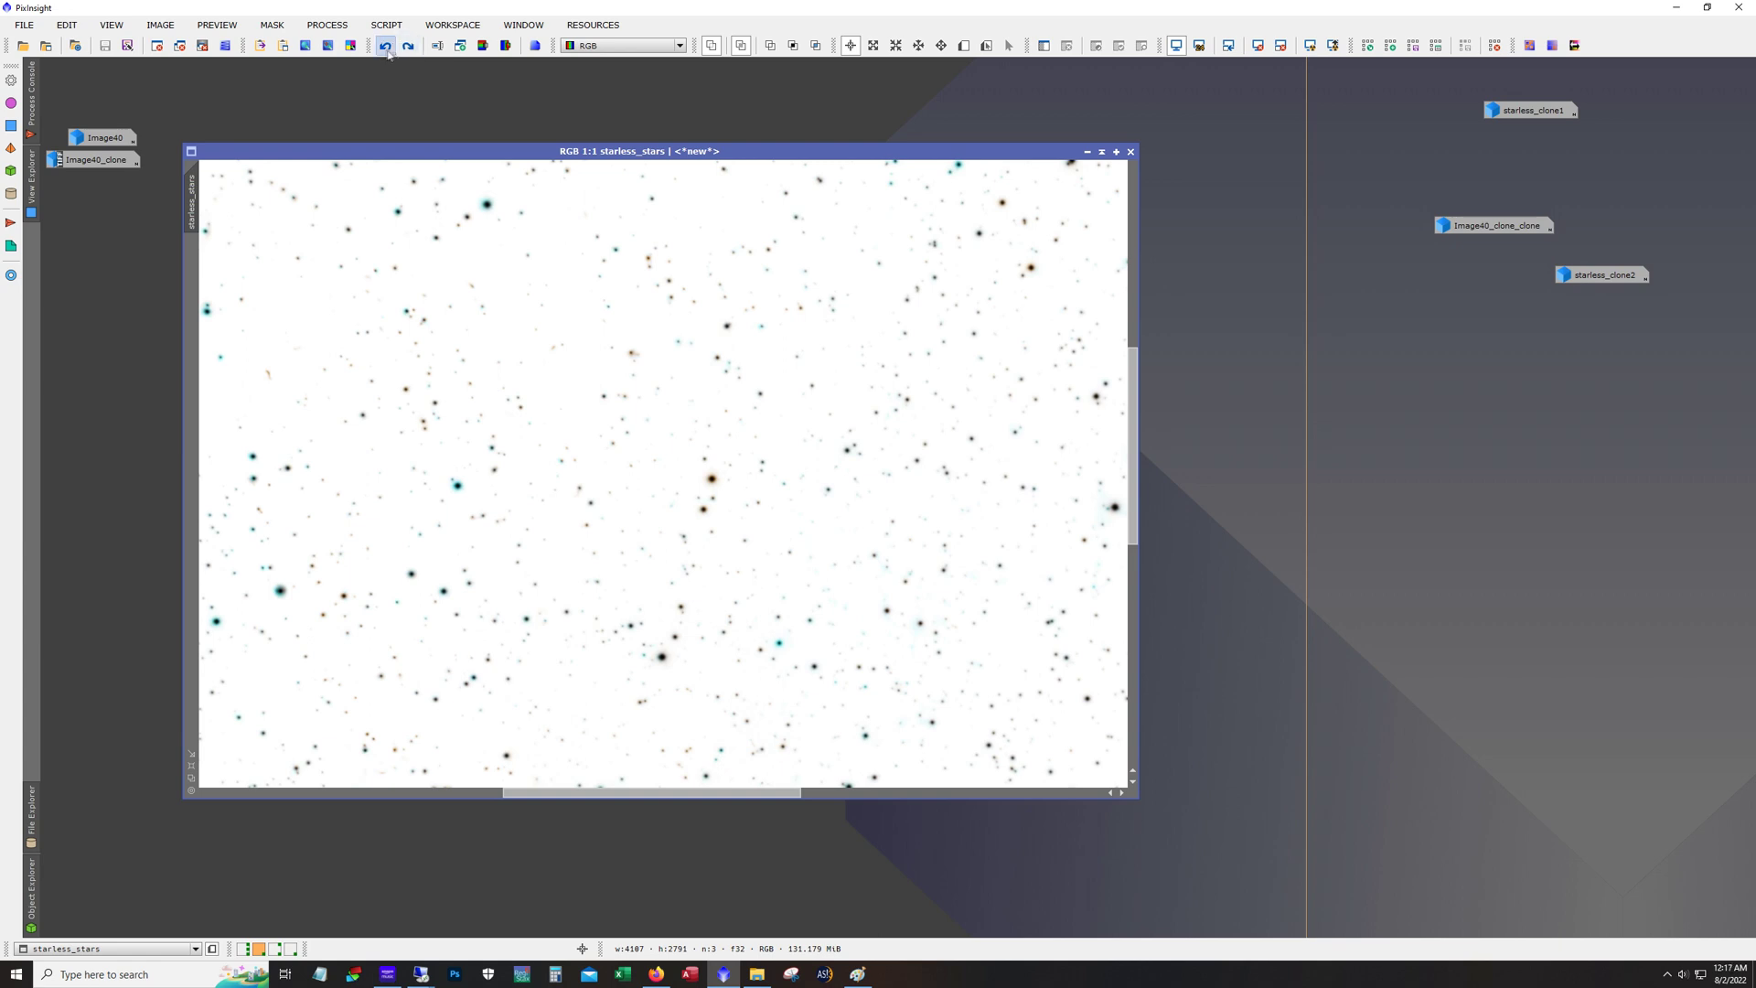
left_click(385, 48)
left_click(385, 53)
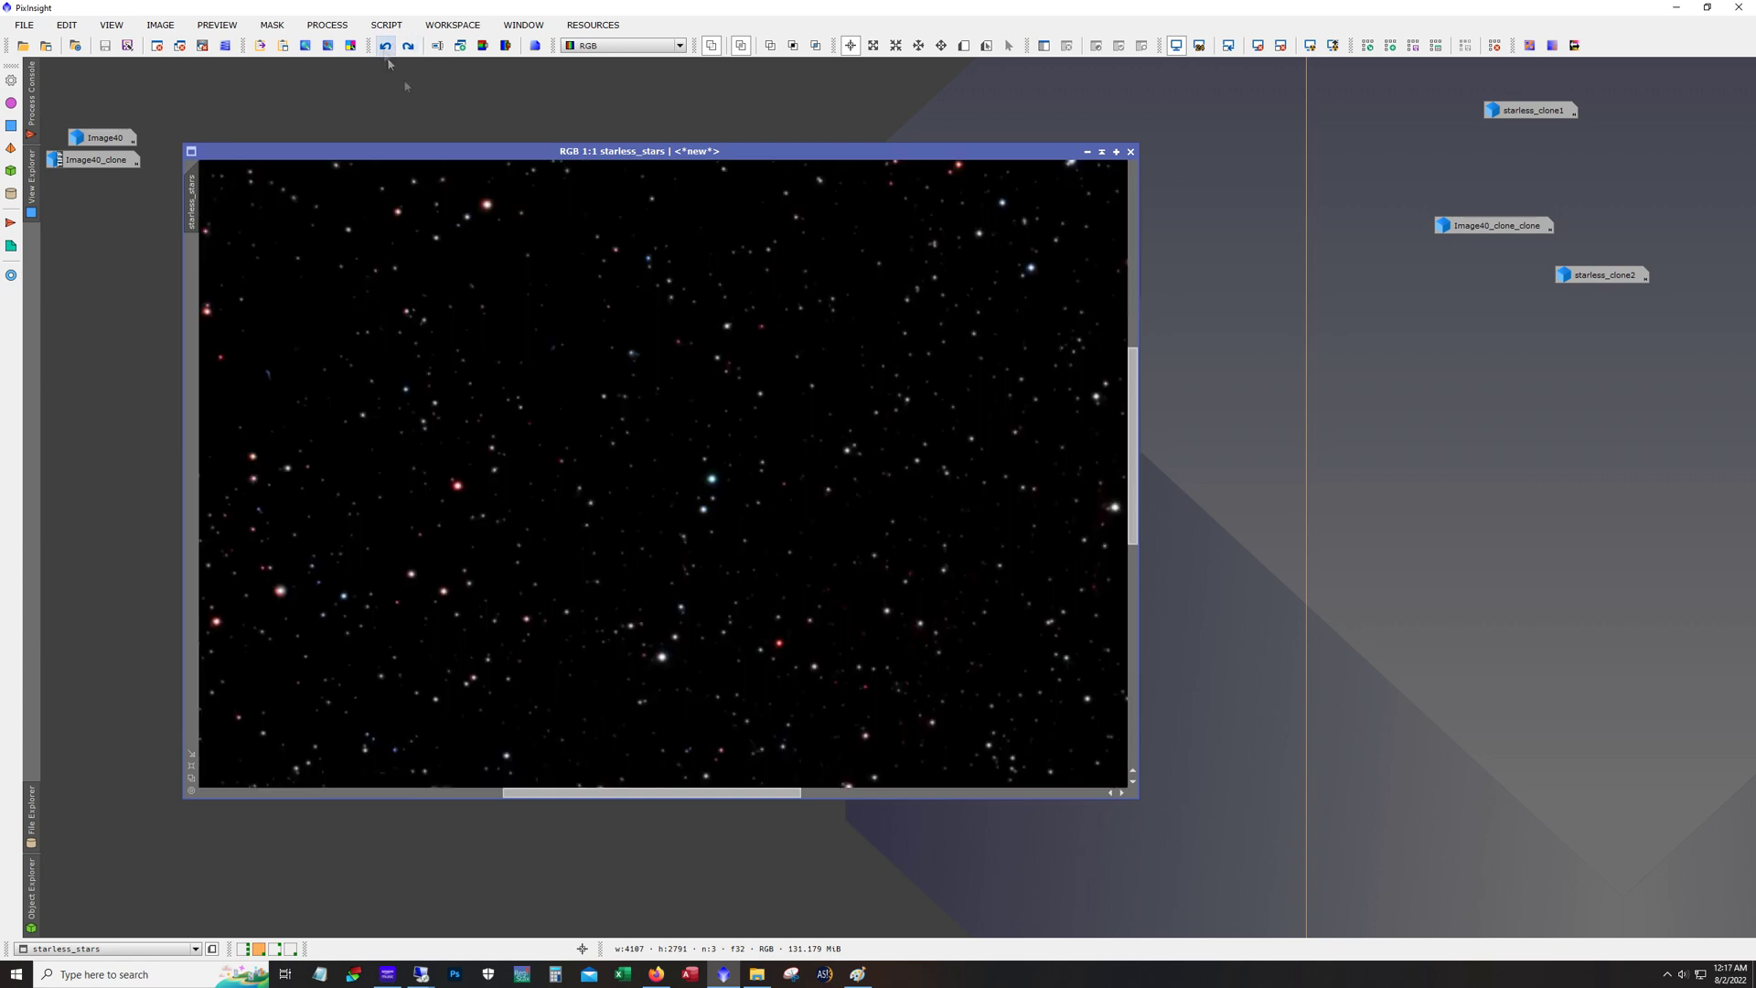
scroll(785, 474, "up", 2)
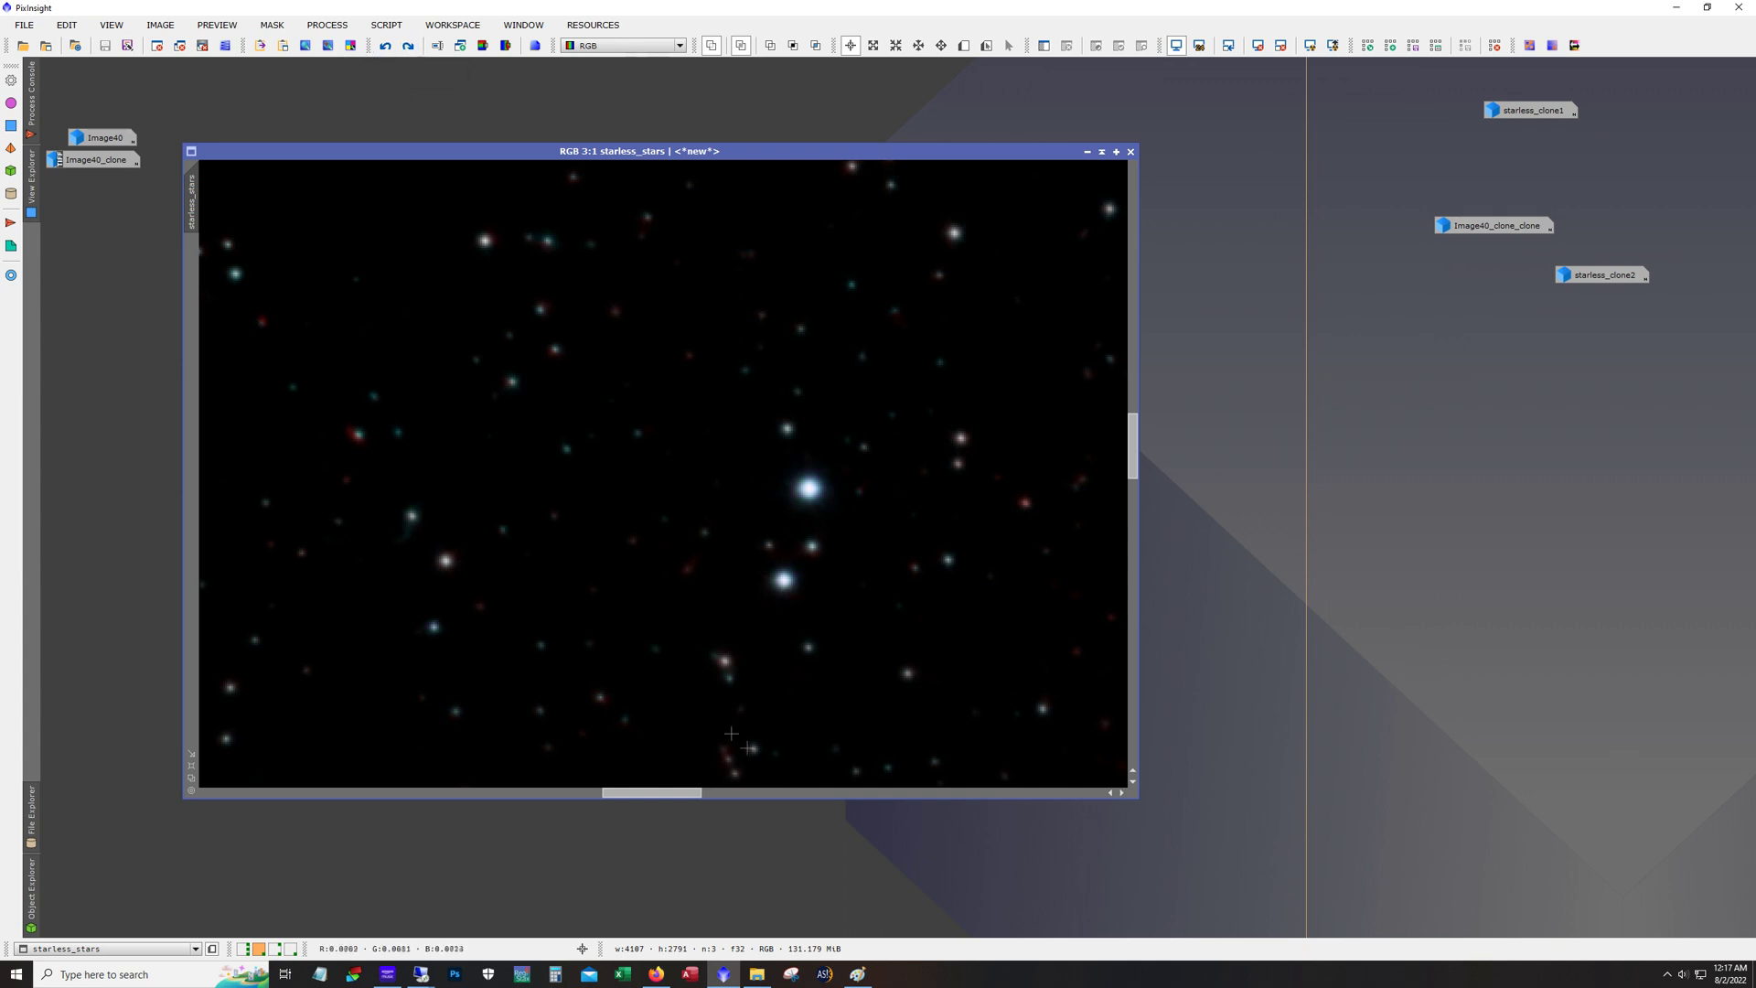
scroll(642, 647, "down", 1)
left_click_drag(653, 805, 496, 799)
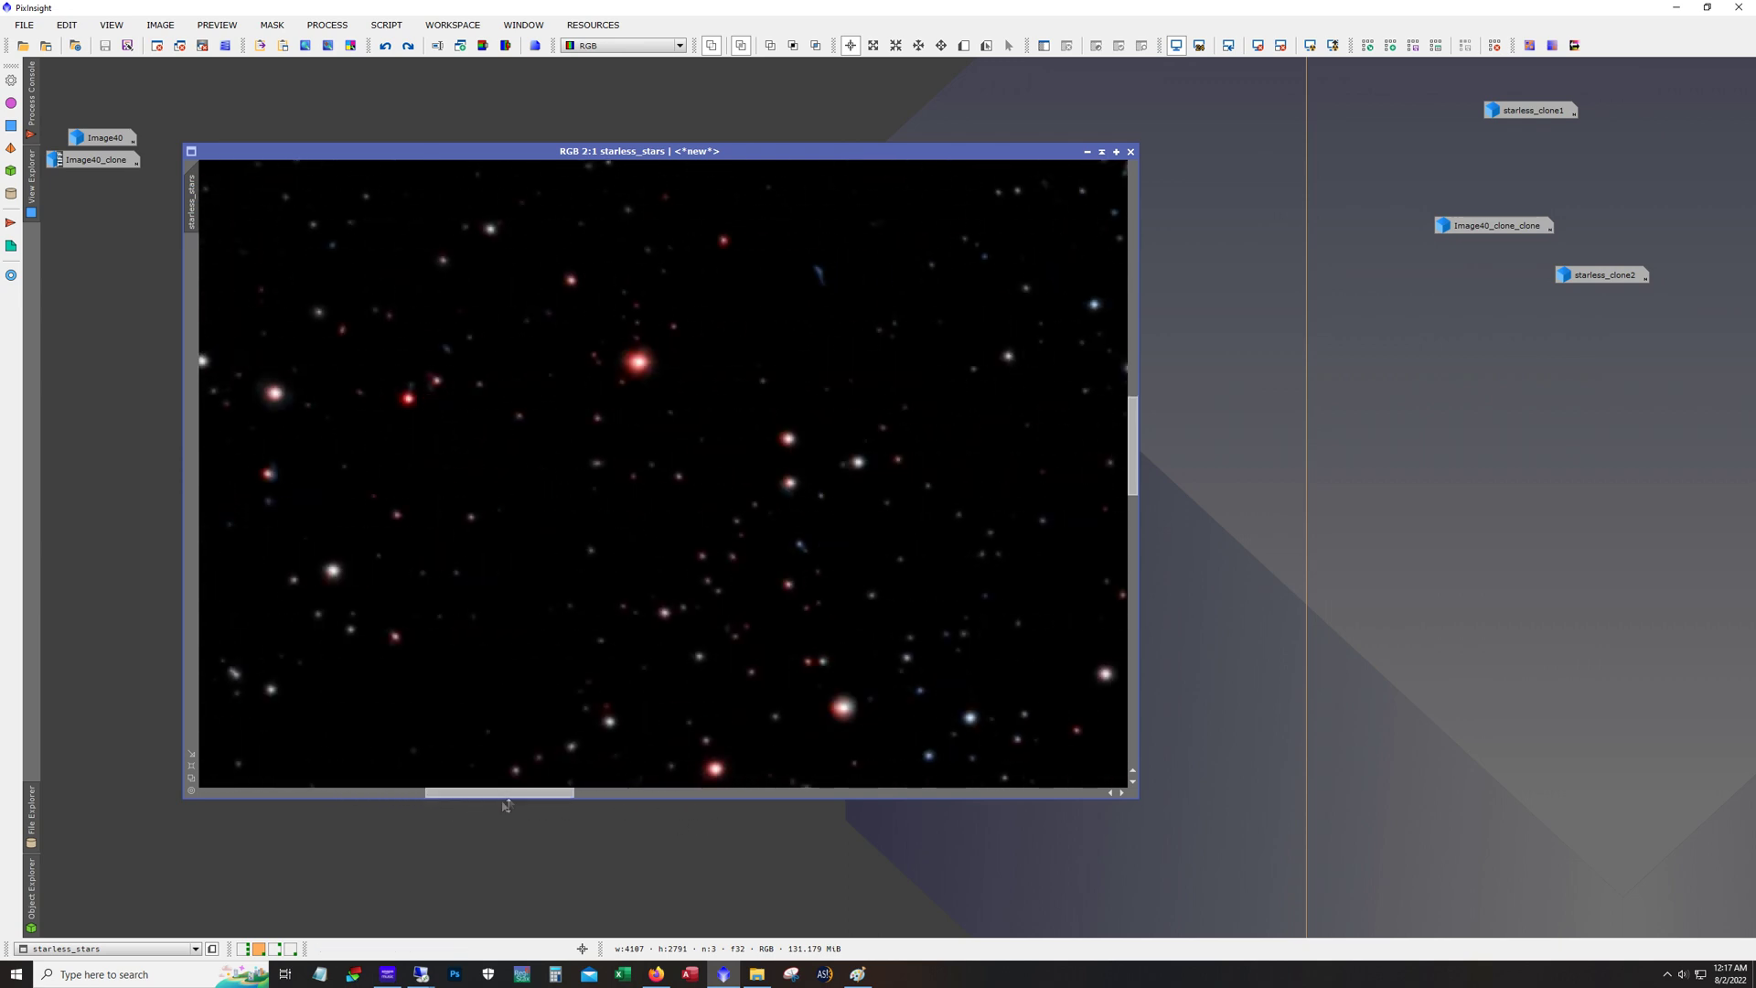
Step through inversion, colour shift and re-inversion to white and orange stars, zooming out to 1:3
left_click(408, 46)
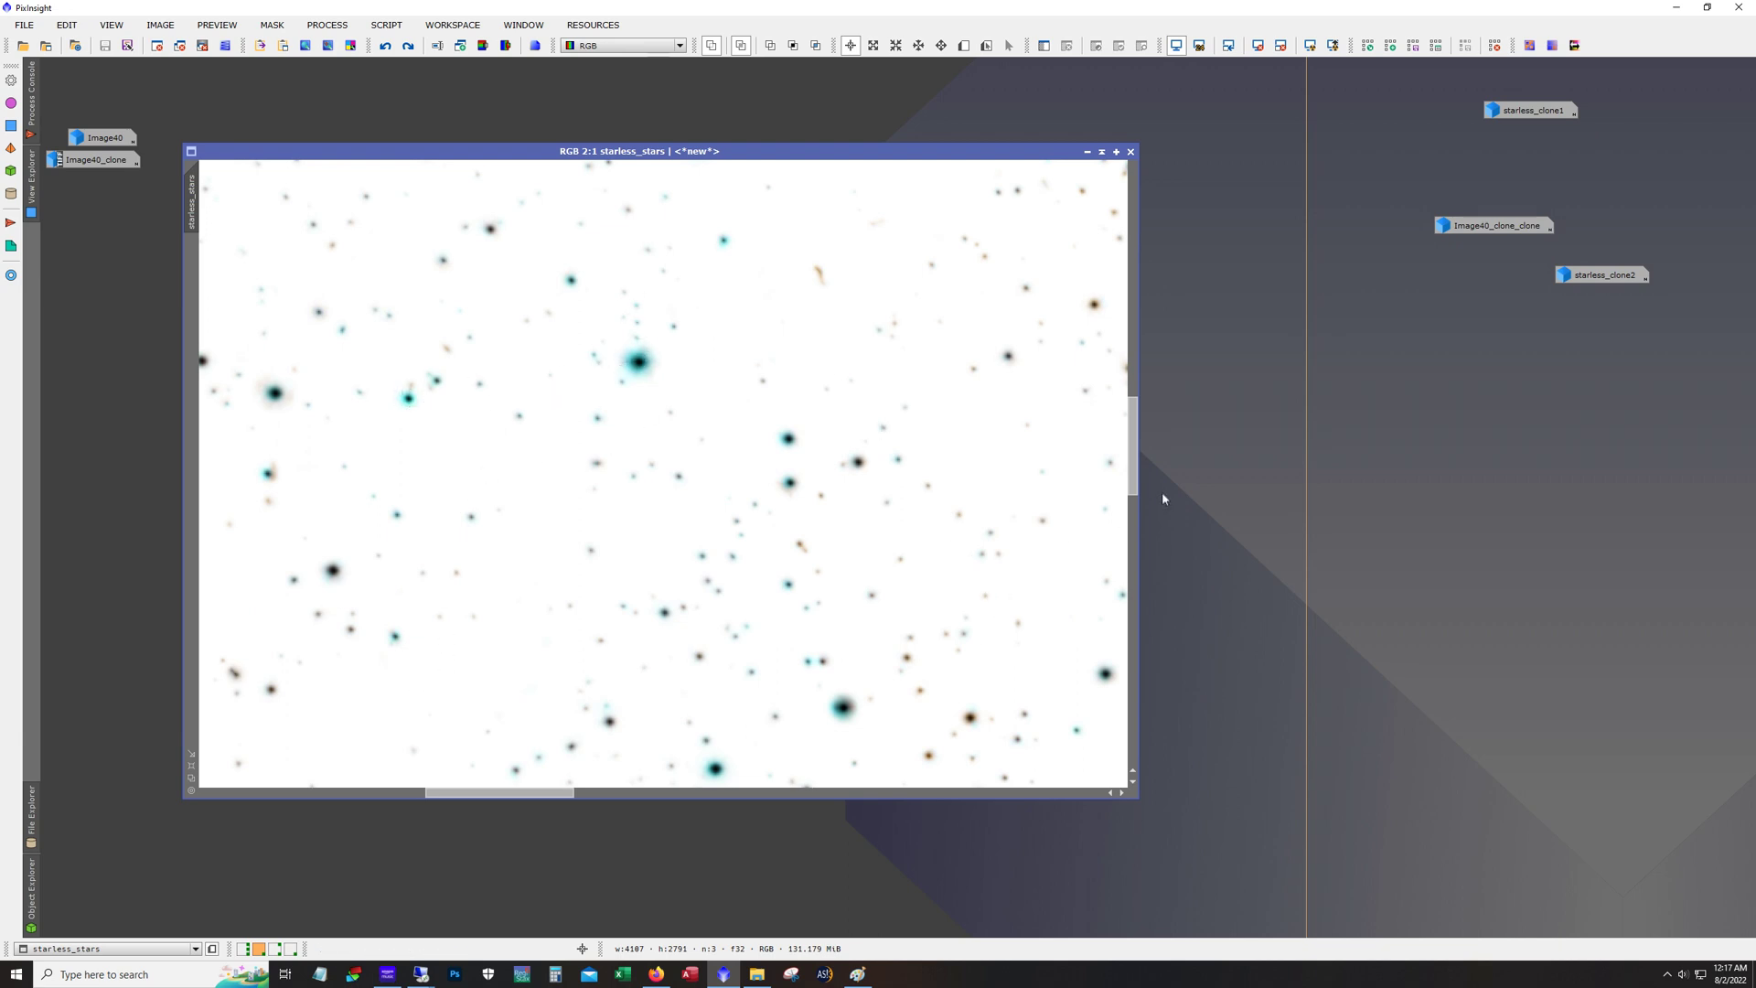
scroll(1121, 475, "up", 5)
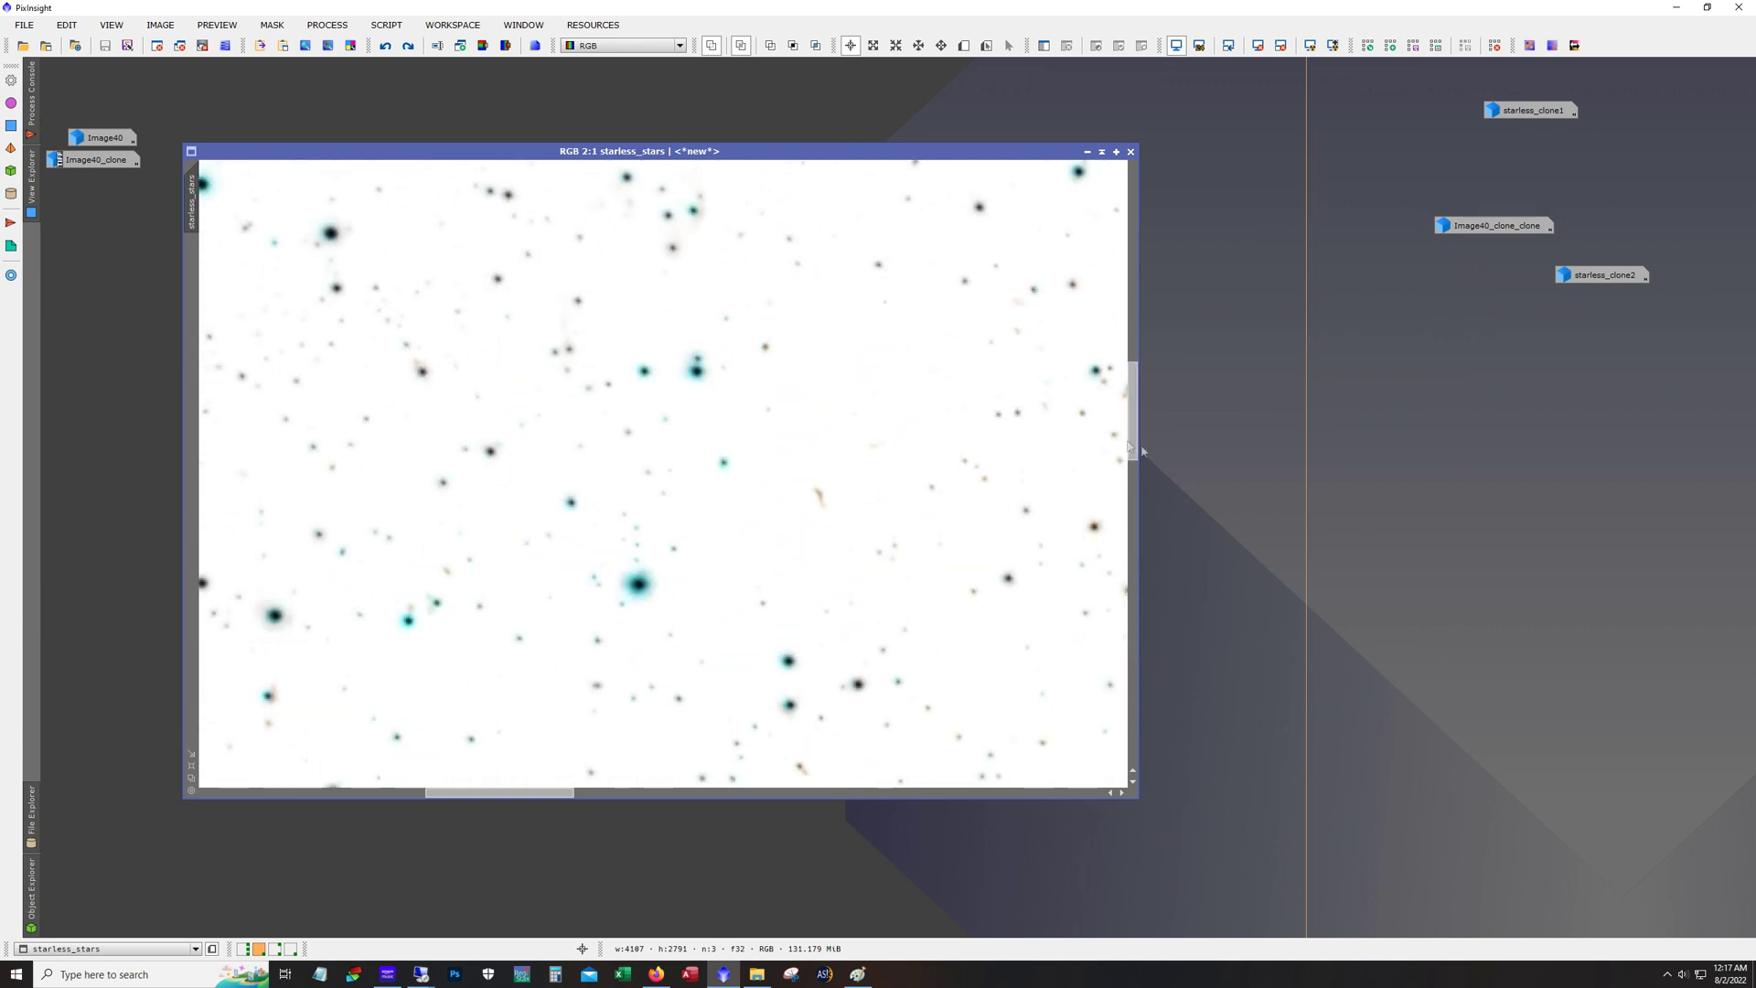
left_click(407, 45)
left_click(408, 44)
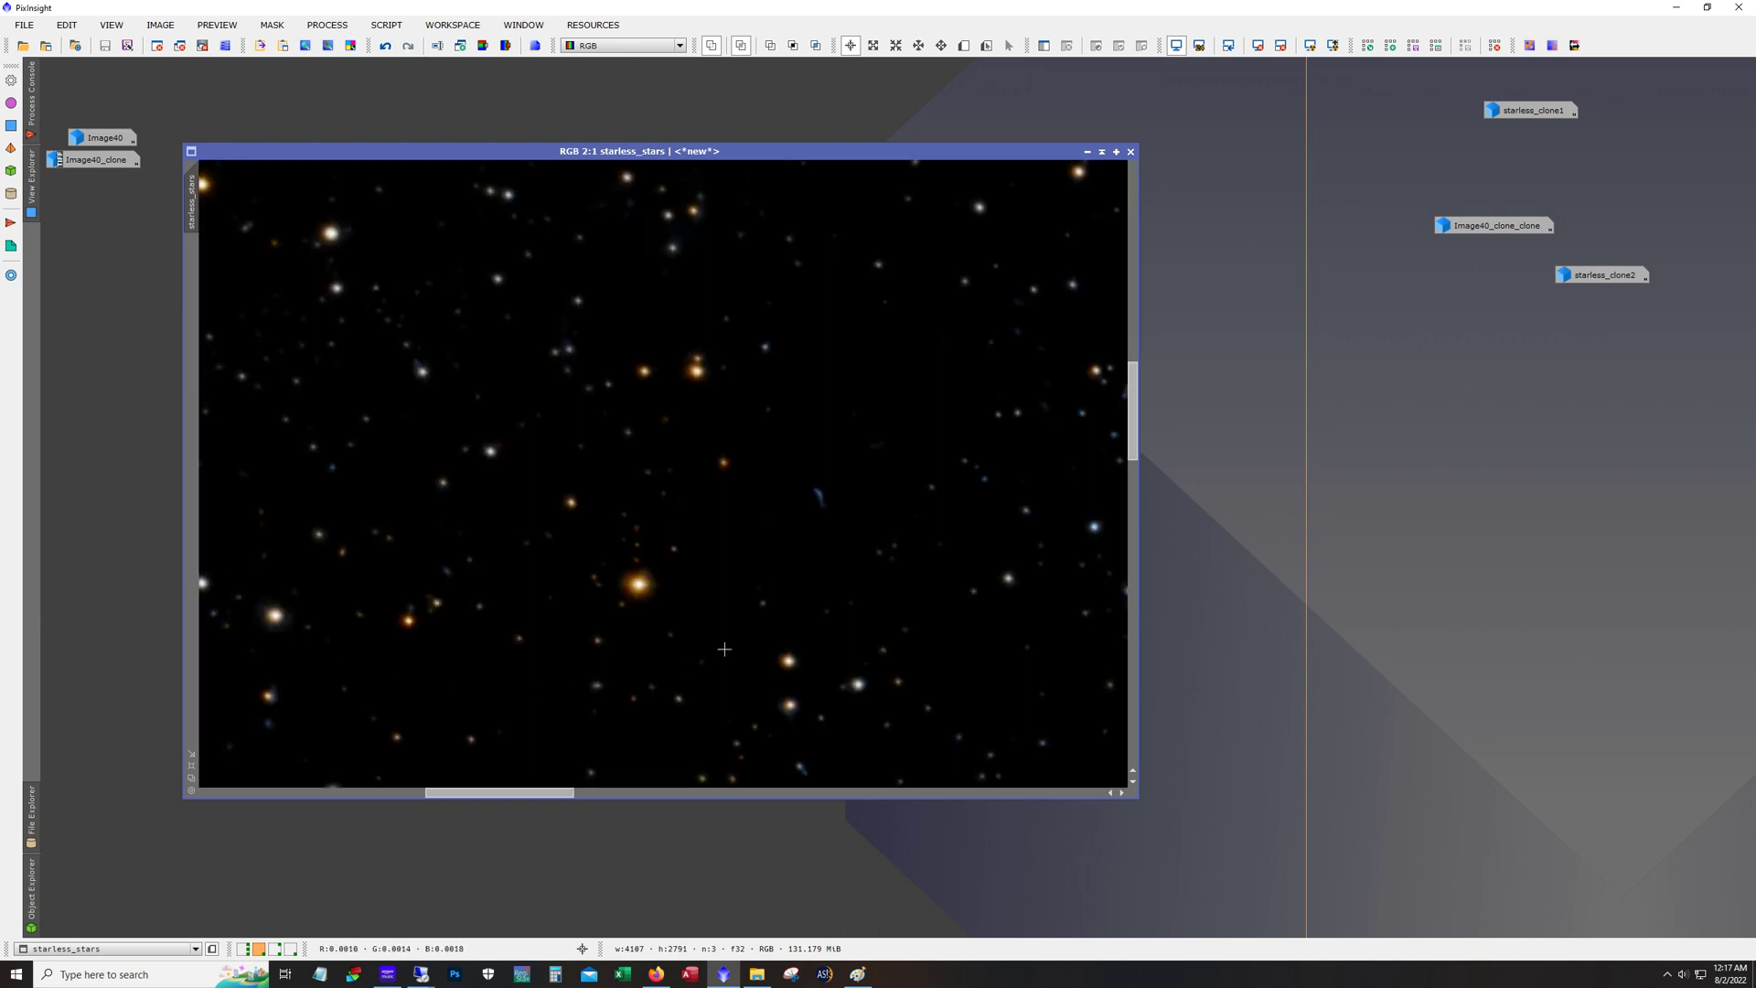
scroll(723, 650, "down", 1)
scroll(640, 622, "down", 2)
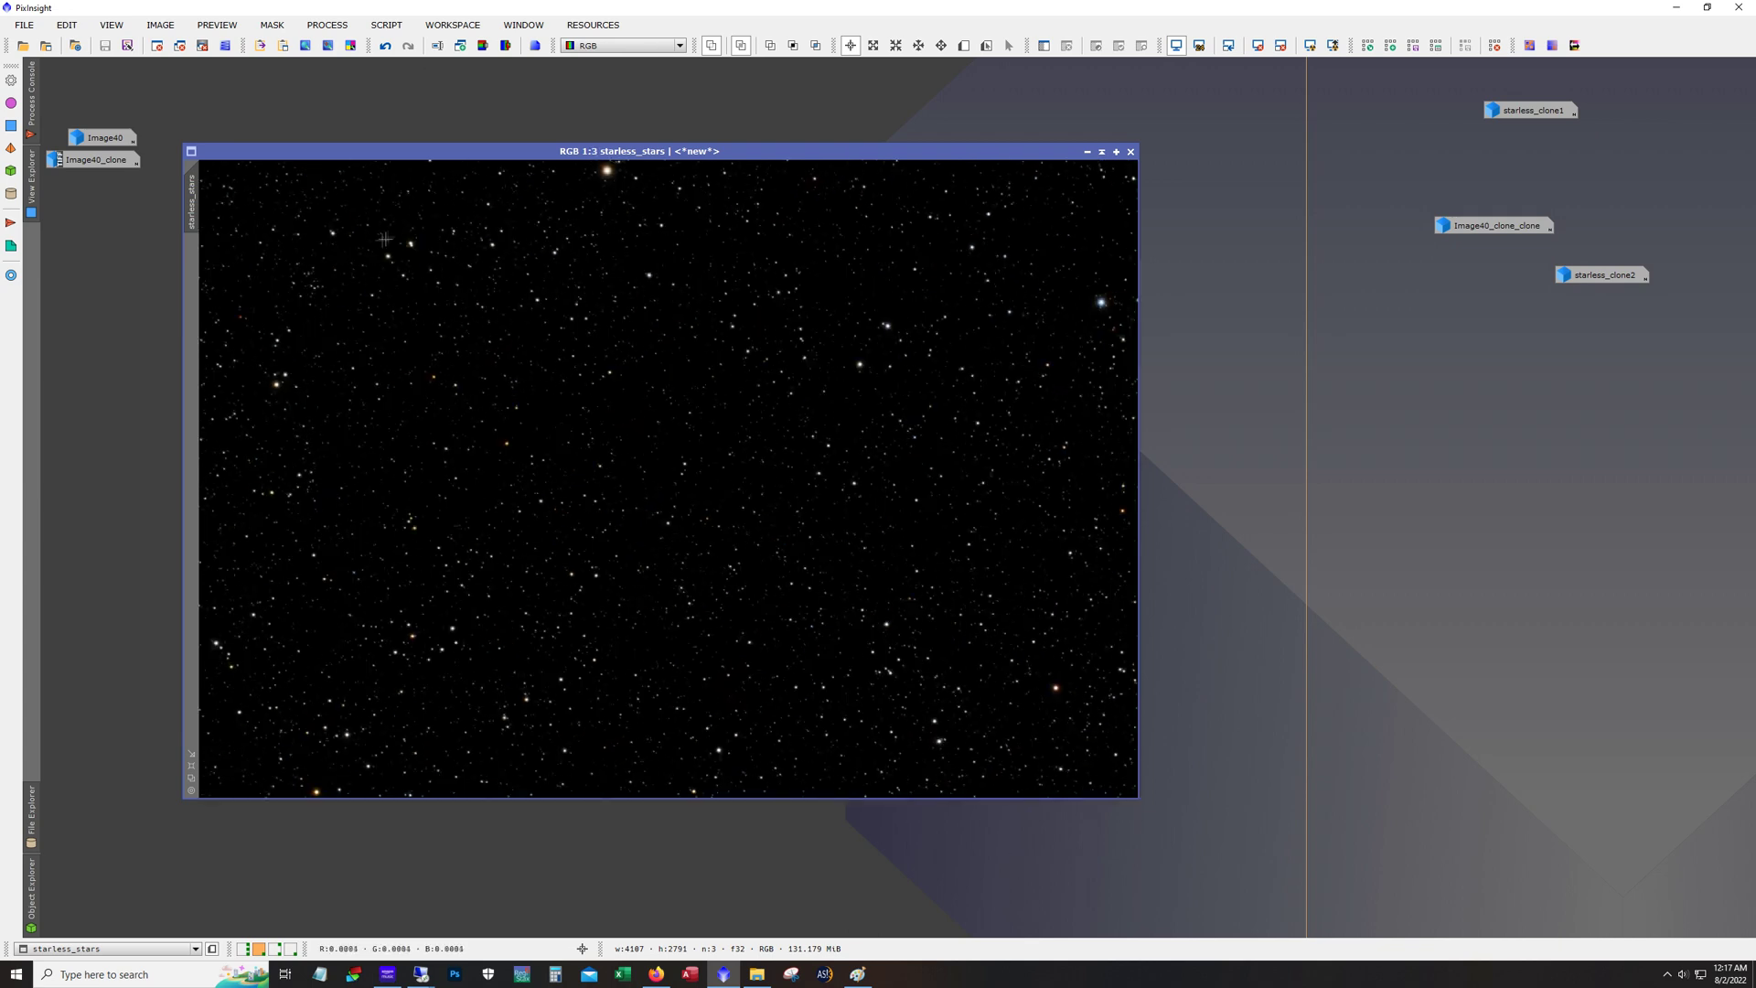
Open Image40, then enable Generate Star Image in StarXTerminator and close it
double_click(103, 138)
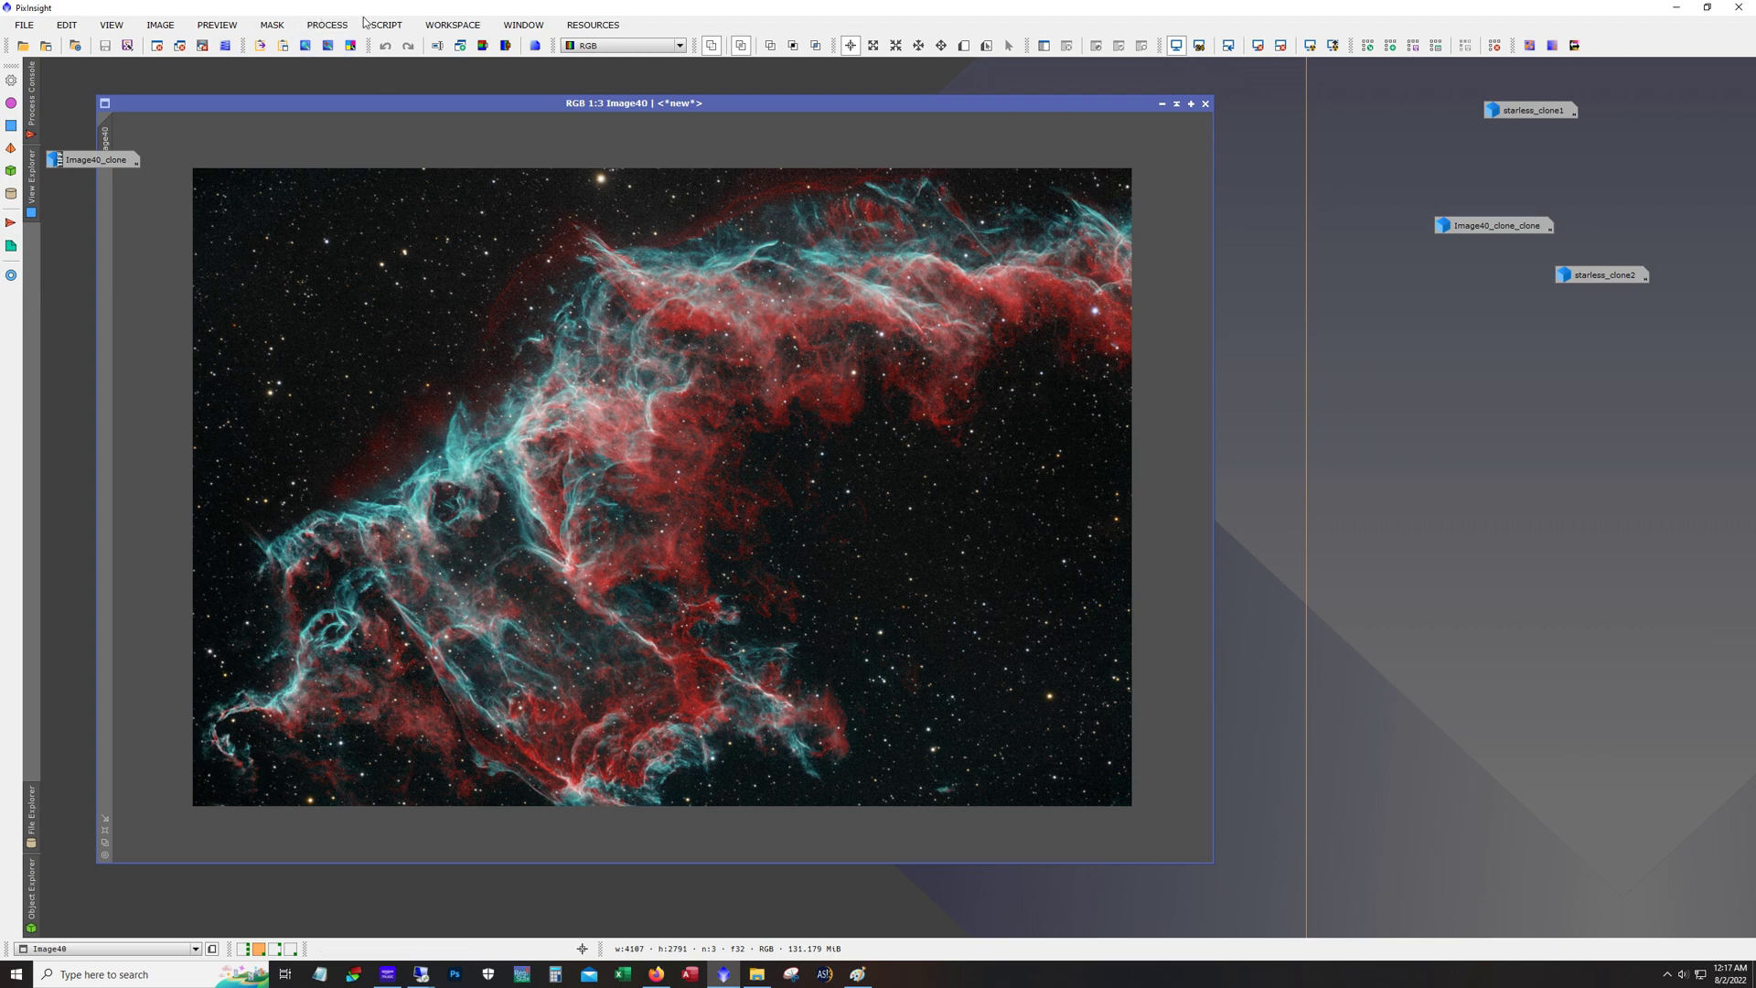
left_click(331, 25)
mouse_move(356, 50)
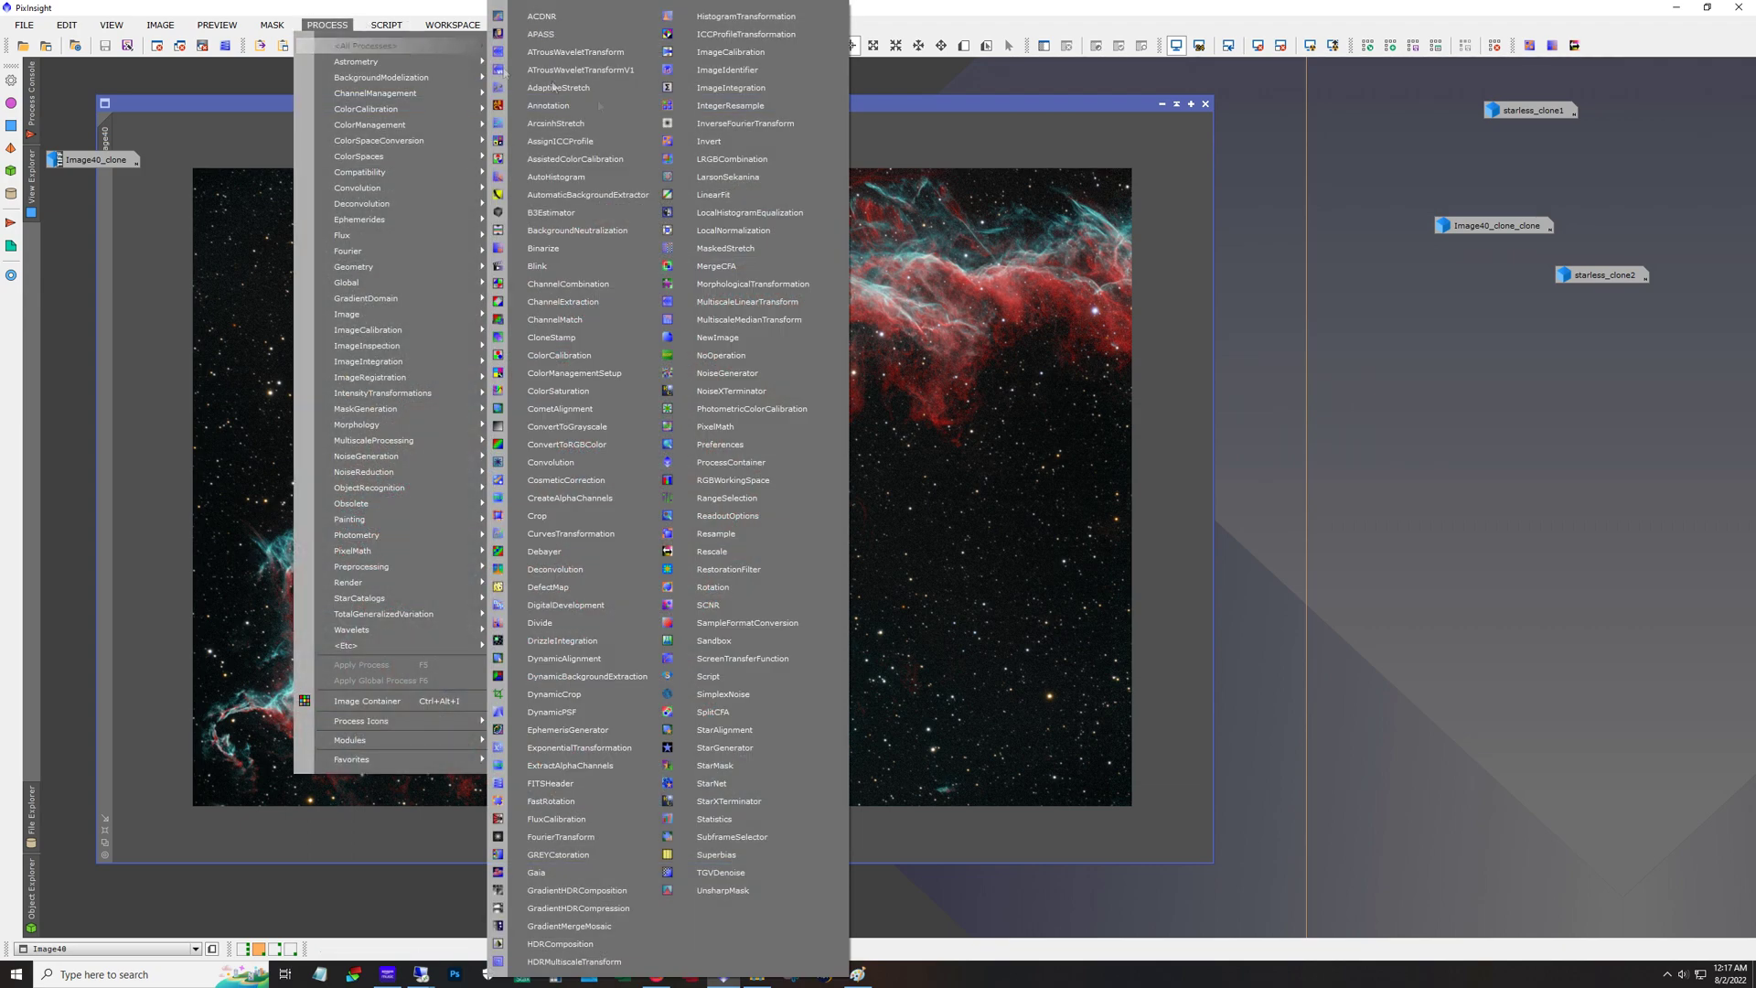
left_click(766, 801)
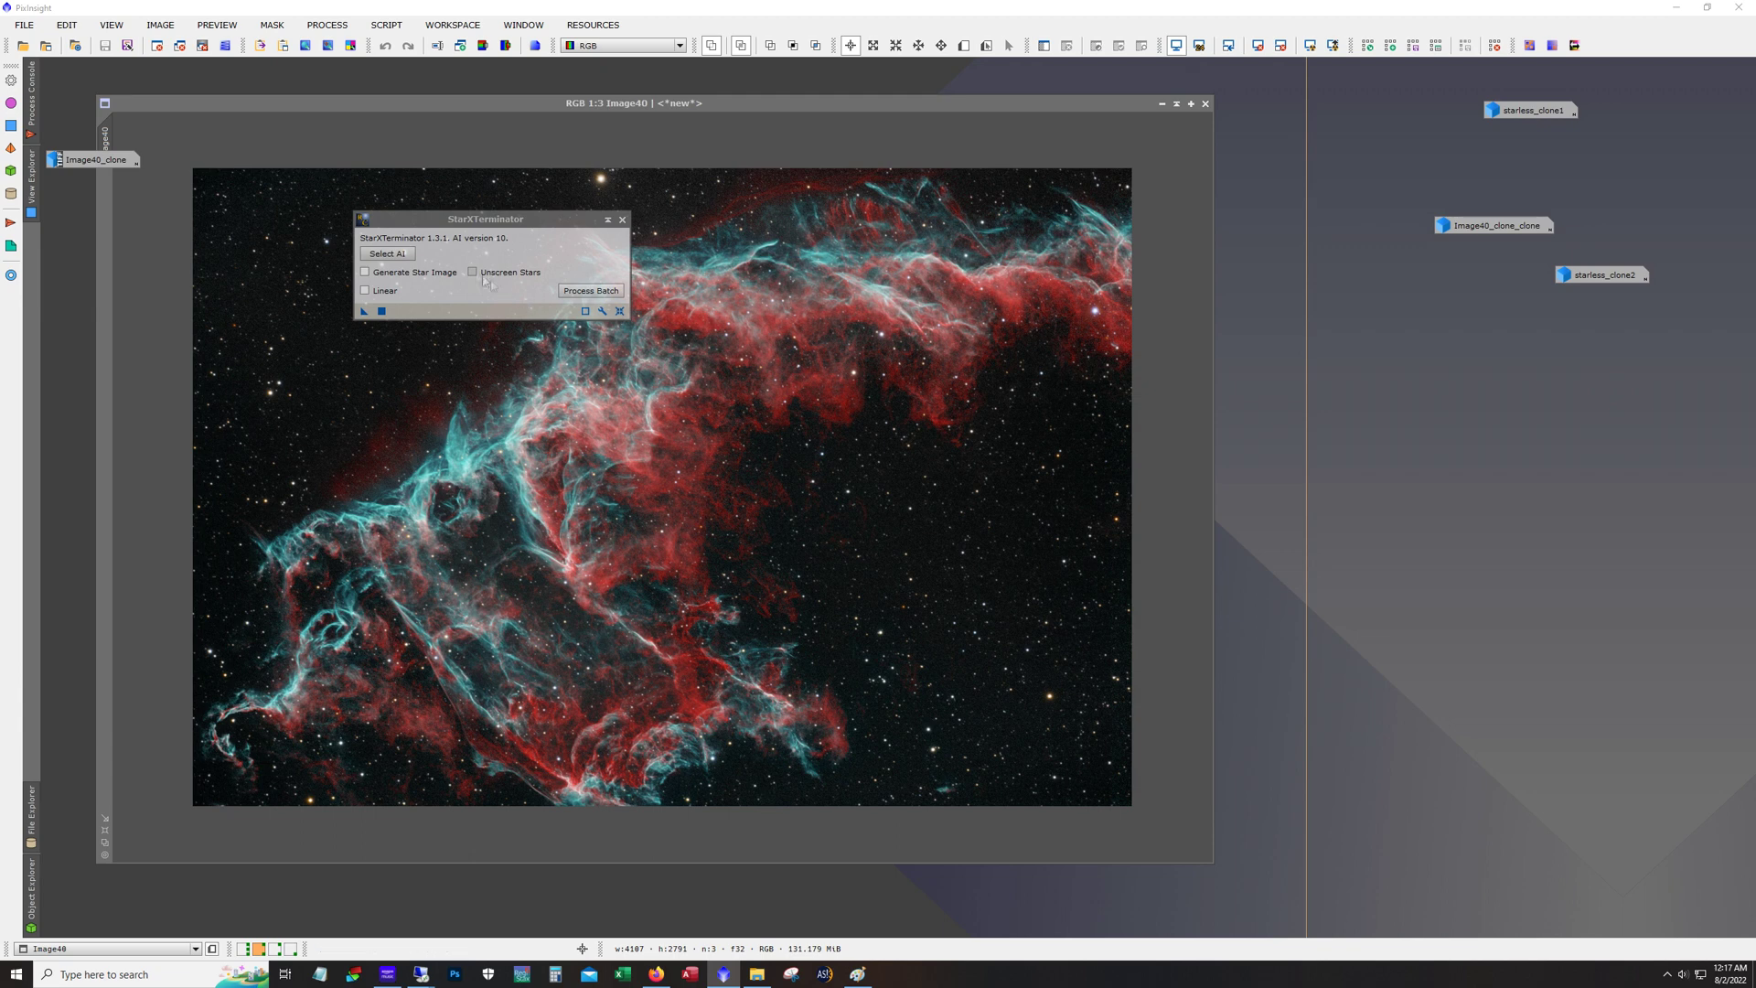
left_click(365, 272)
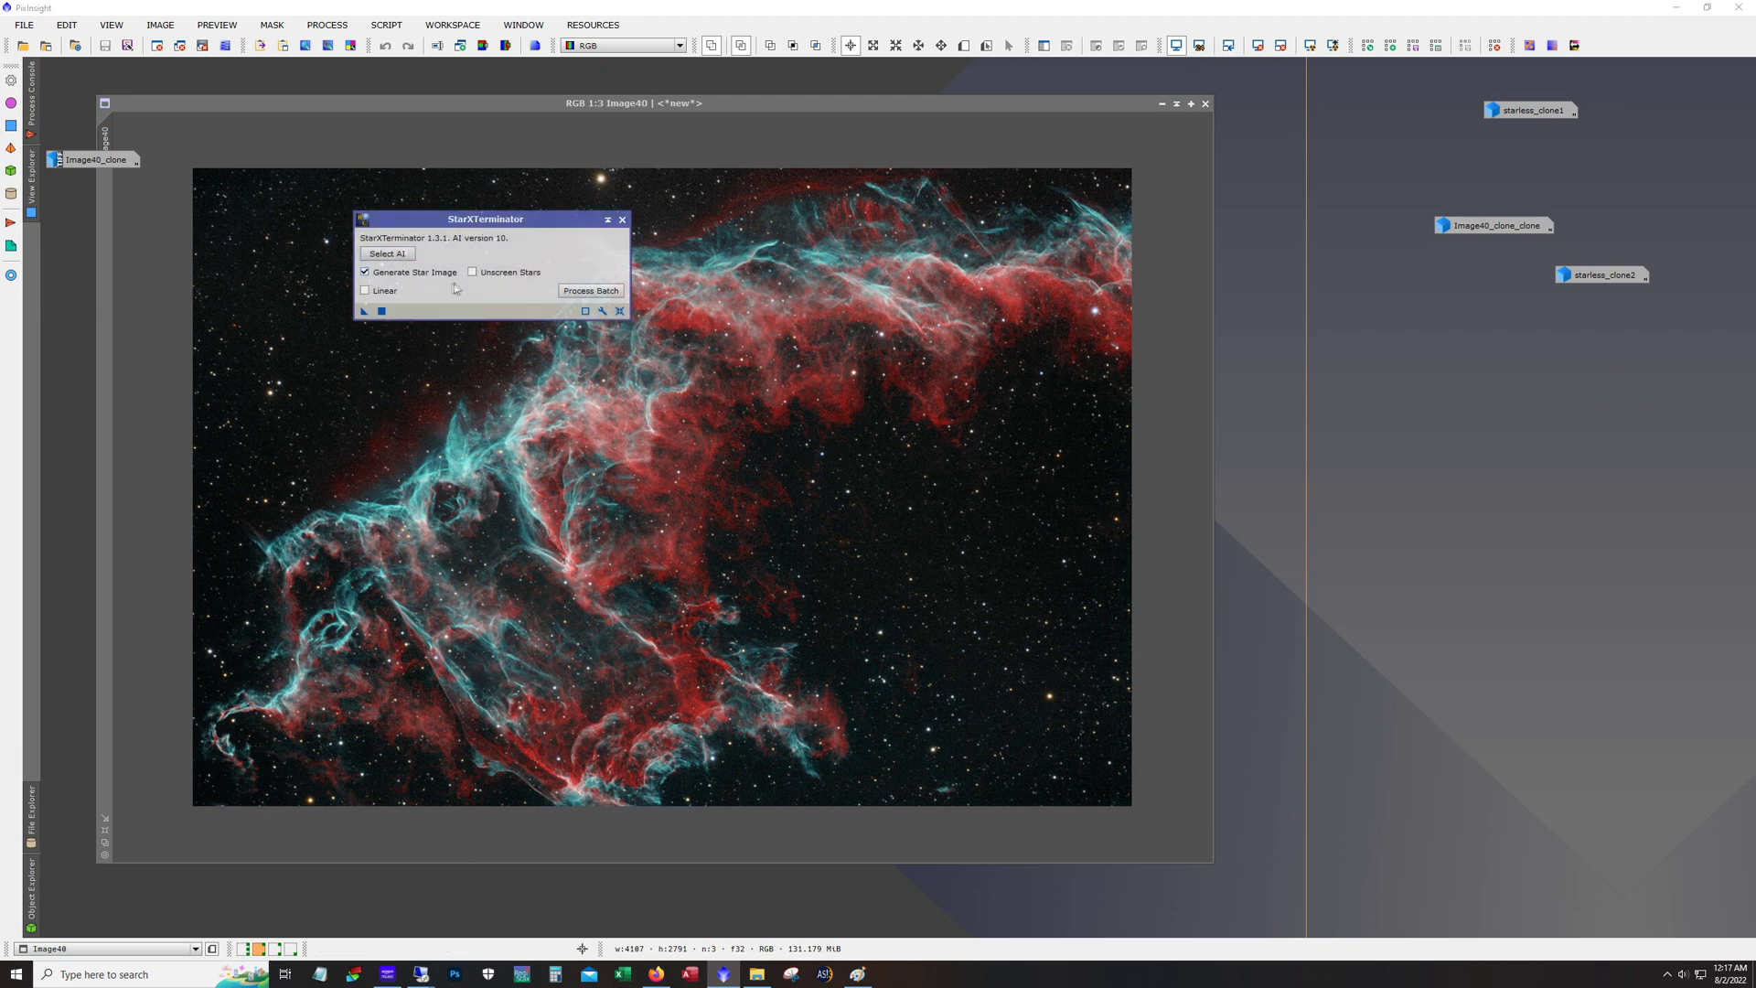
mouse_move(472, 272)
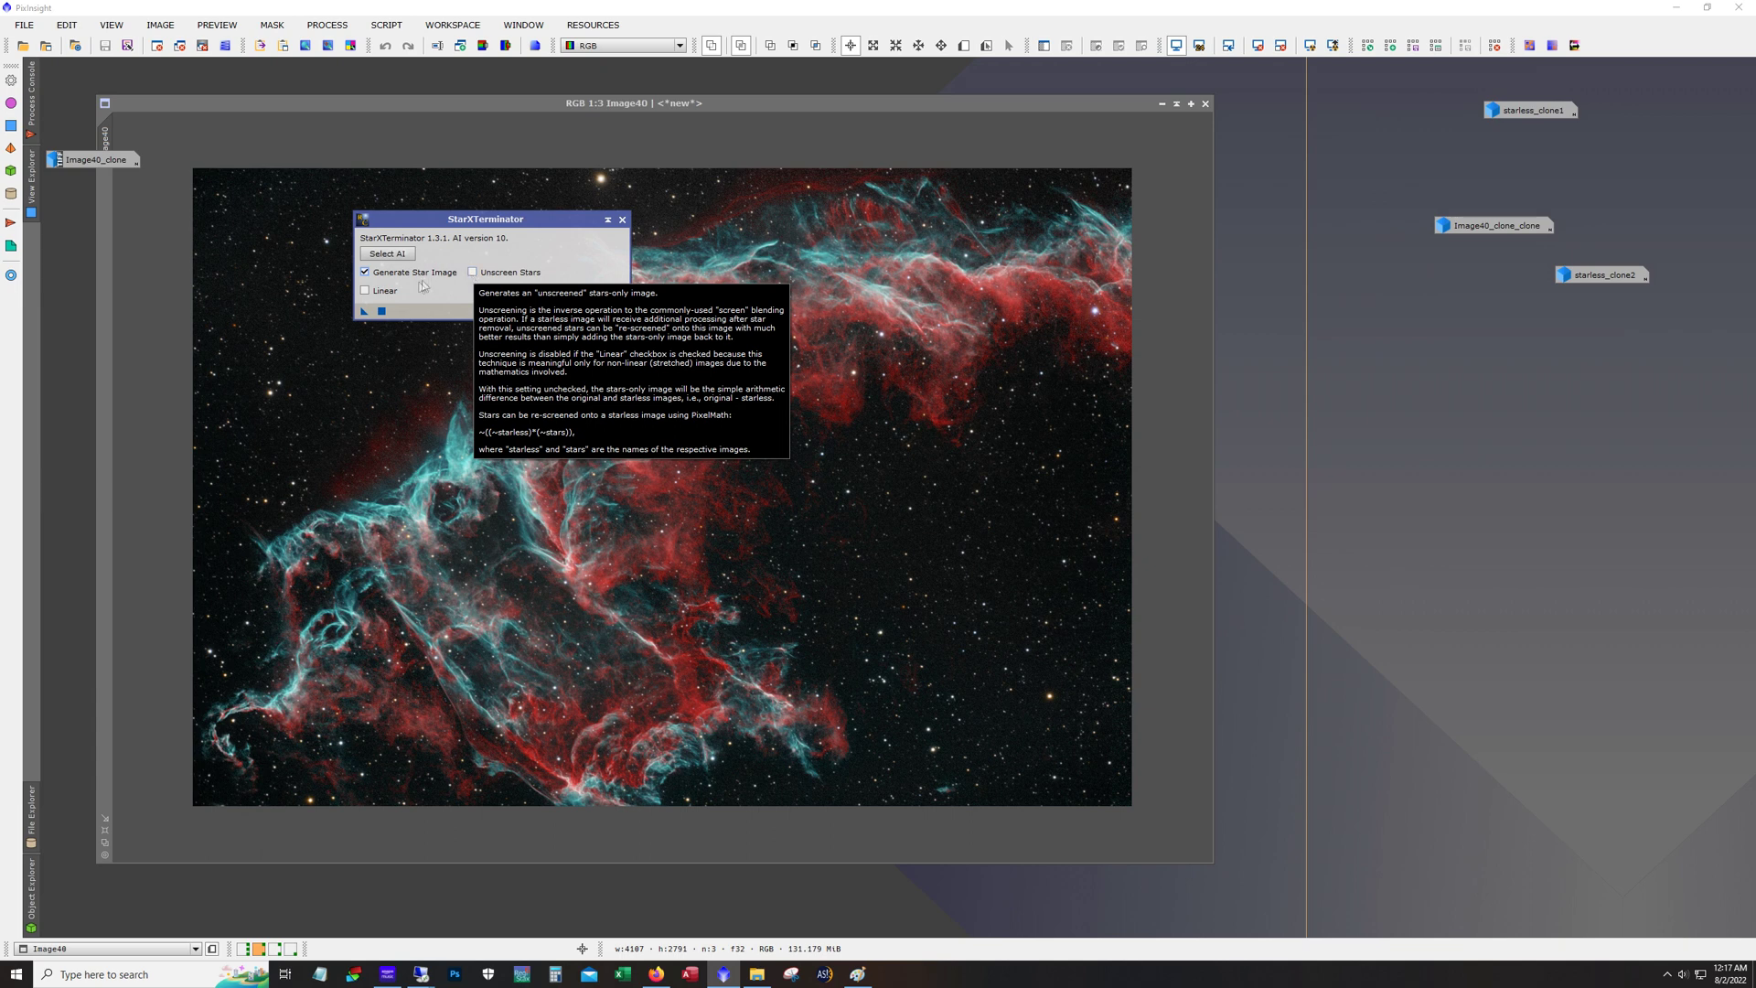
left_click(622, 219)
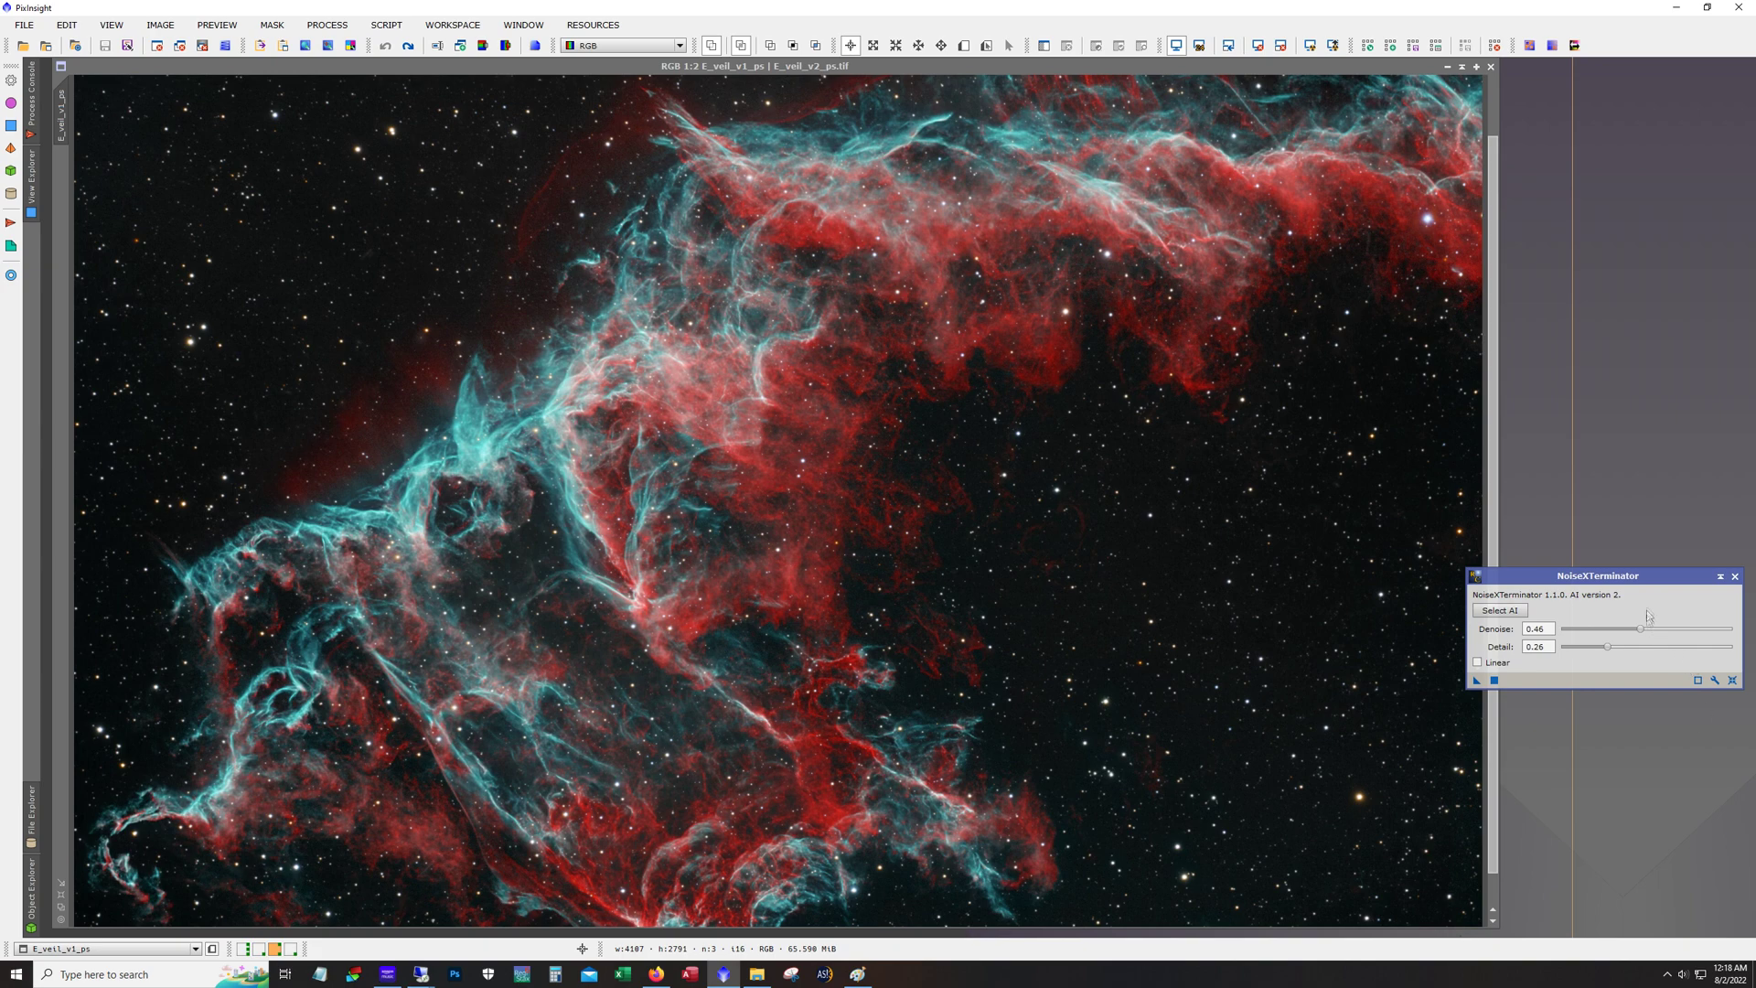
Close NoiseXTerminator, zoom E_veil_v1_ps out to 1:3 to see it whole, then switch to Image71
left_click(1733, 576)
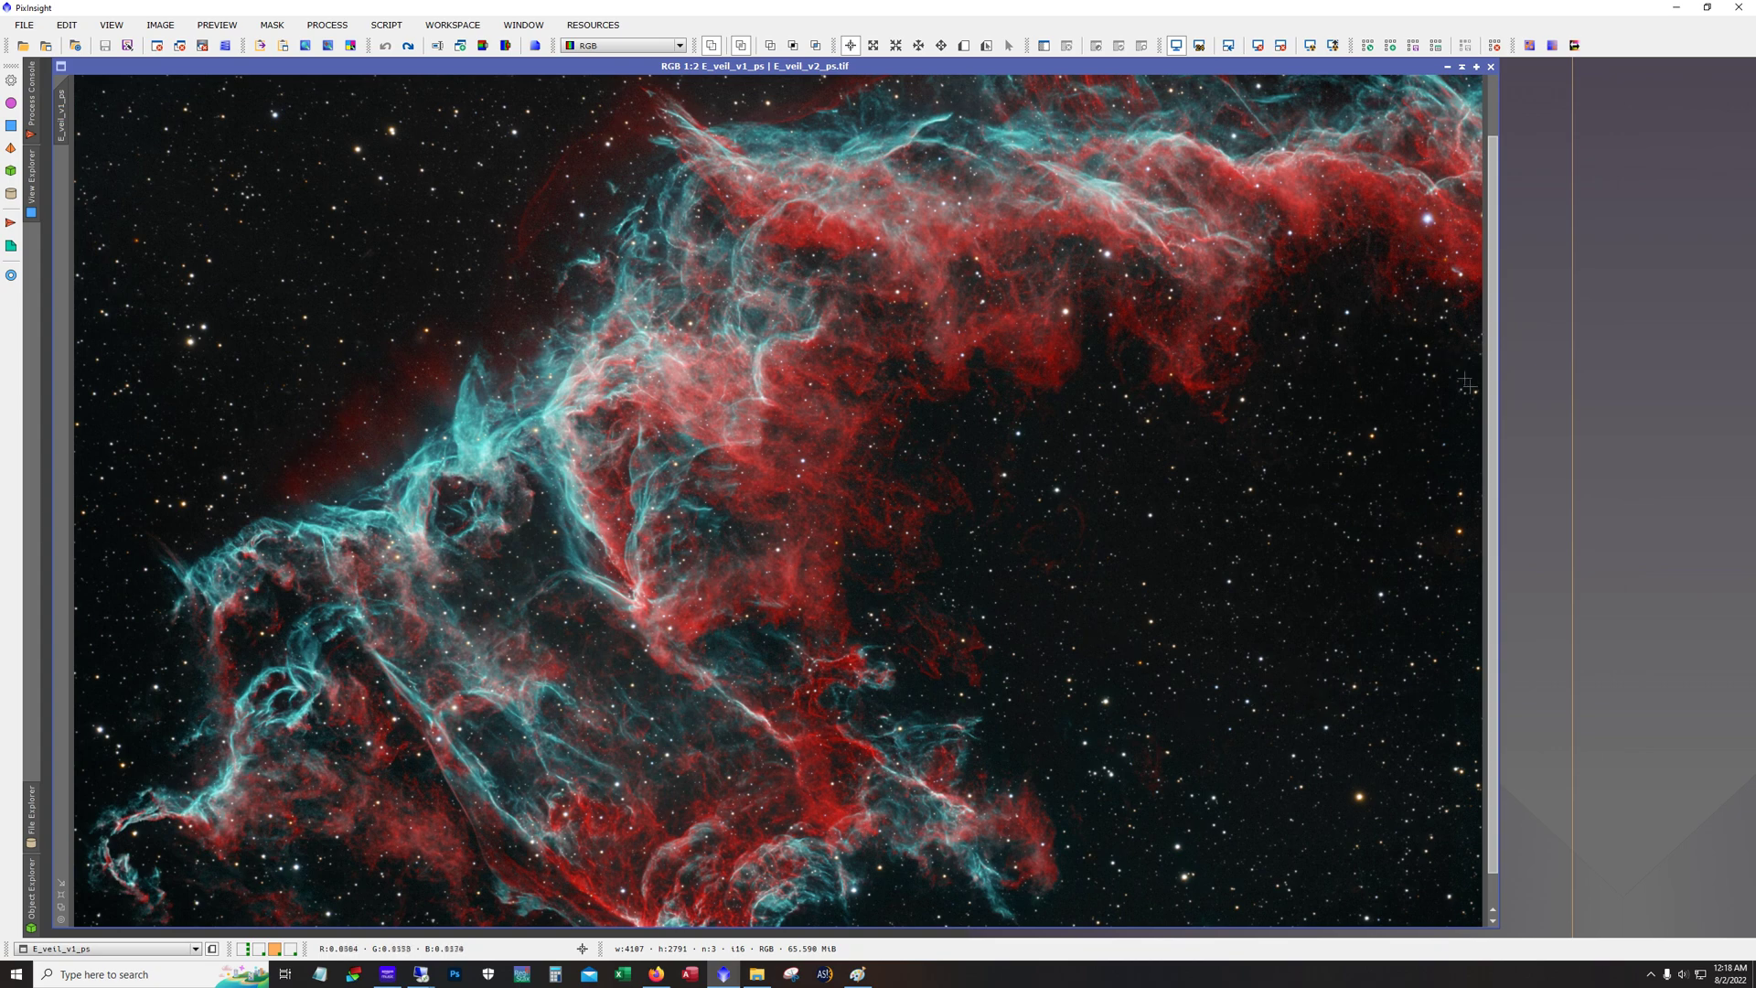
scroll(1485, 546, "down", 1)
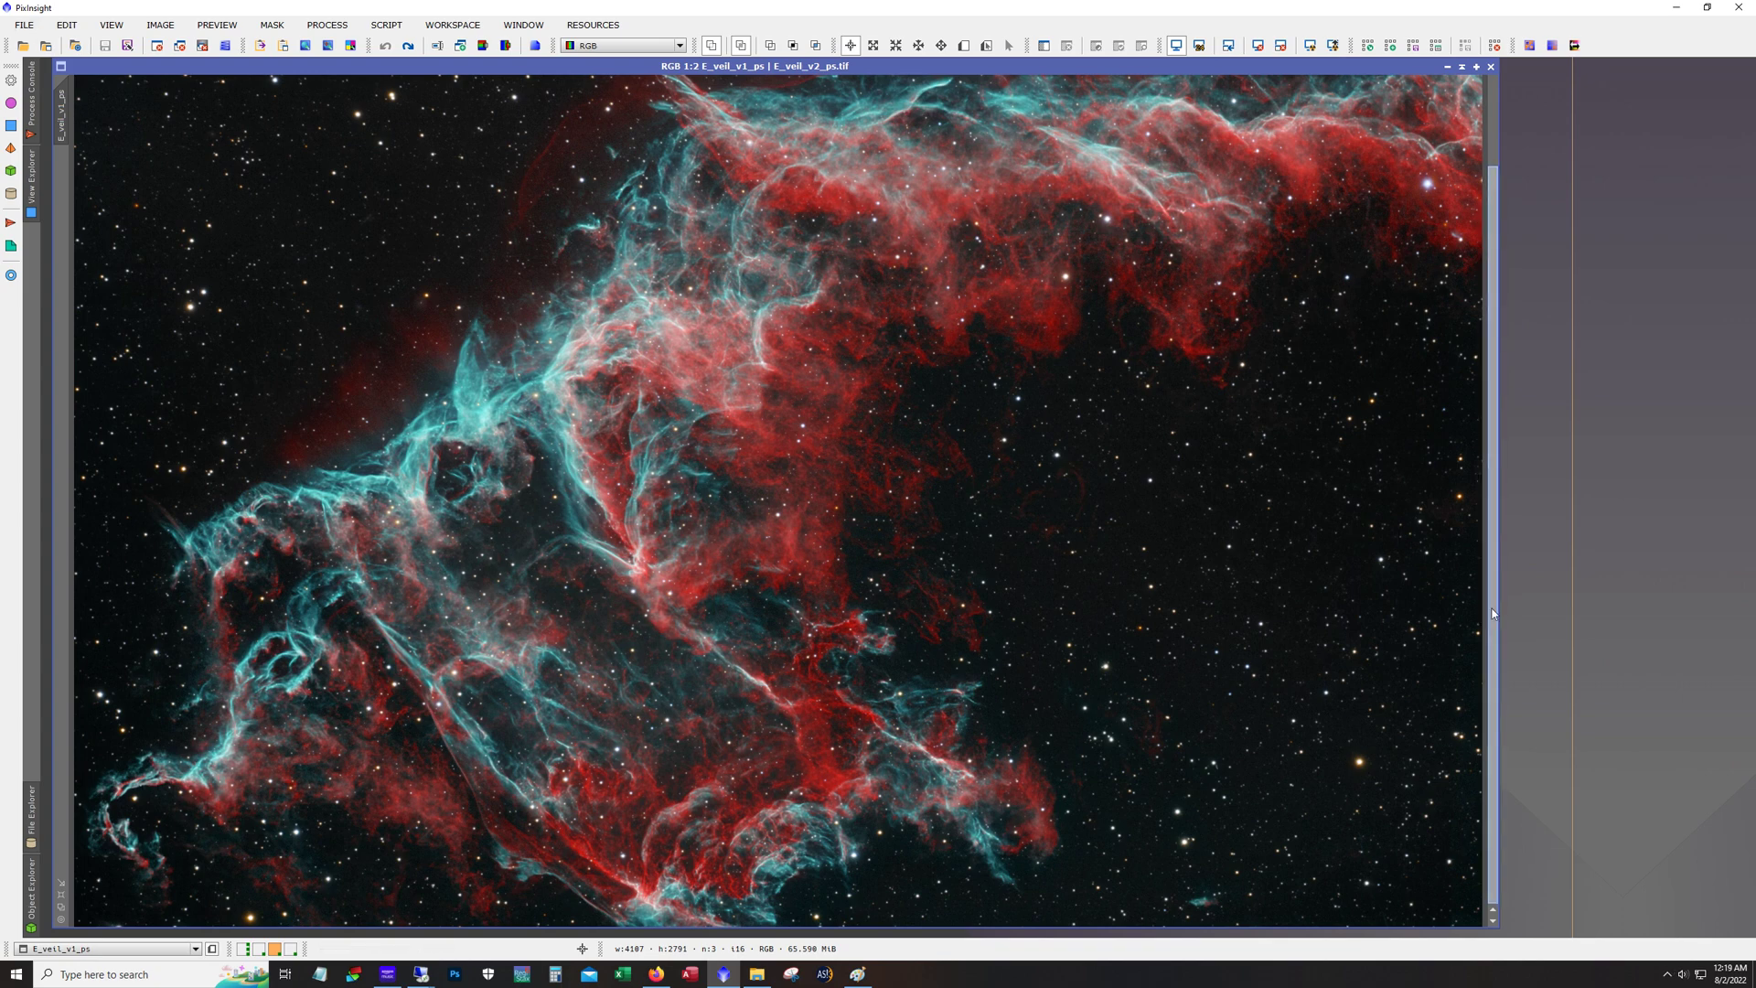
scroll(1493, 613, "up", 3)
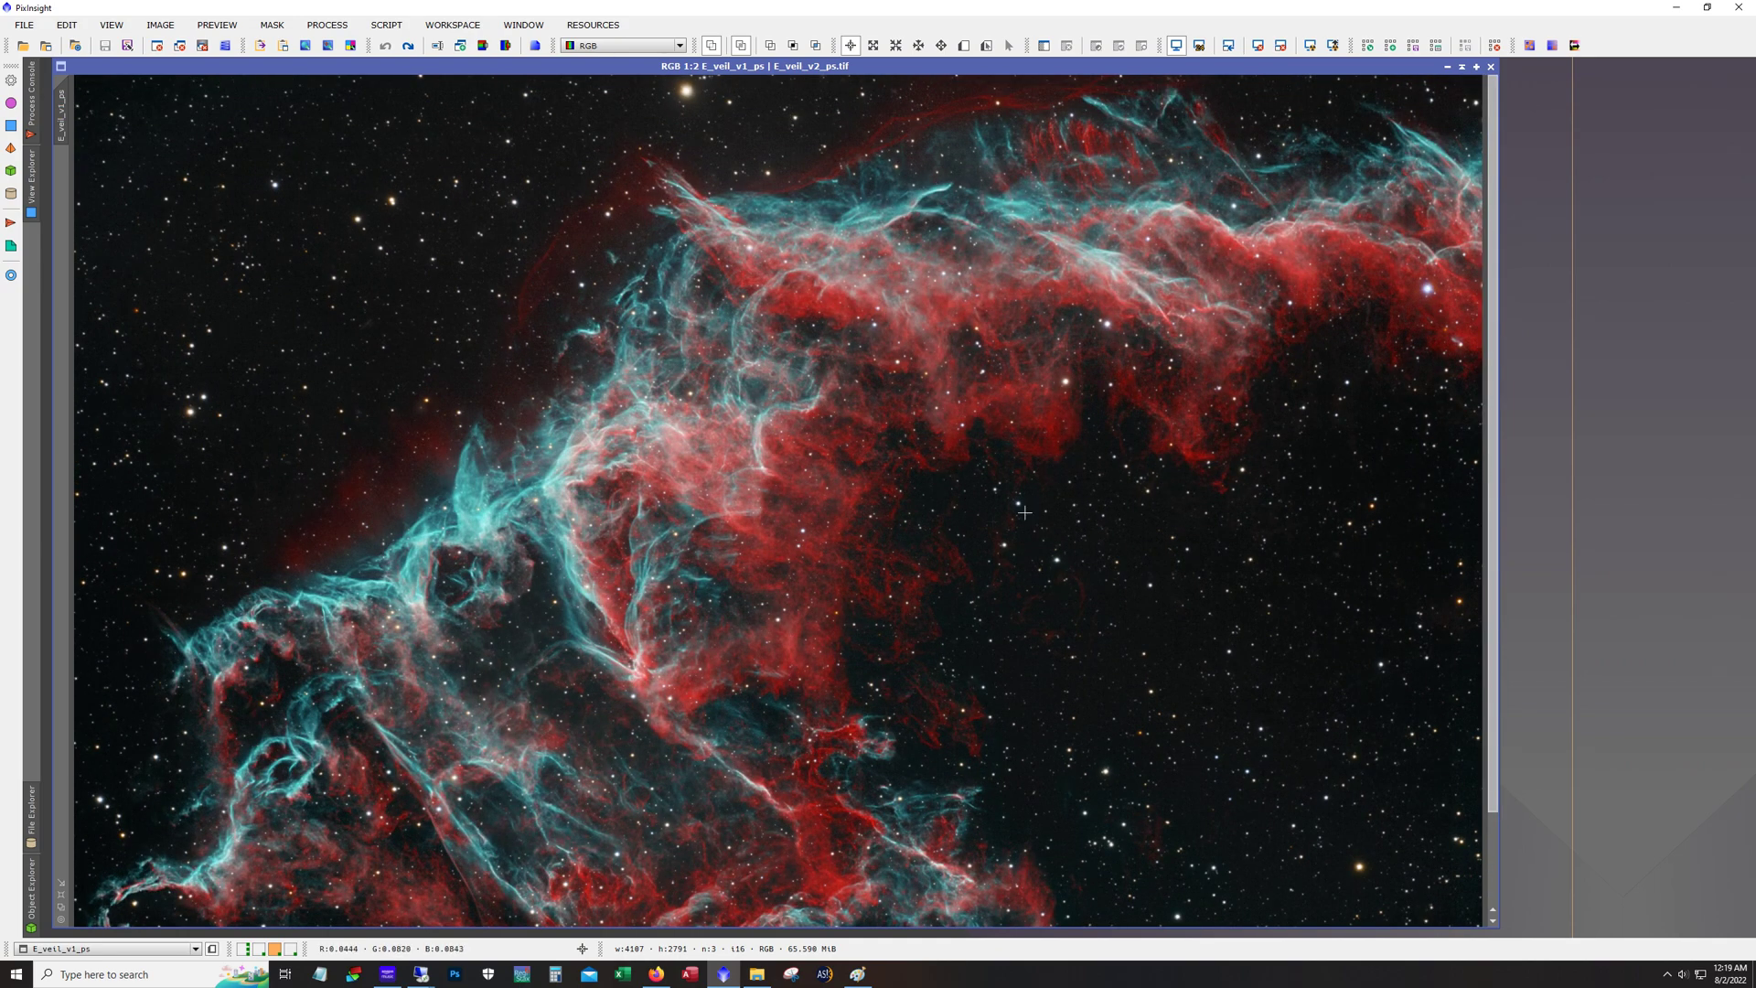
scroll(1024, 512, "down", 2)
scroll(864, 526, "up", 1)
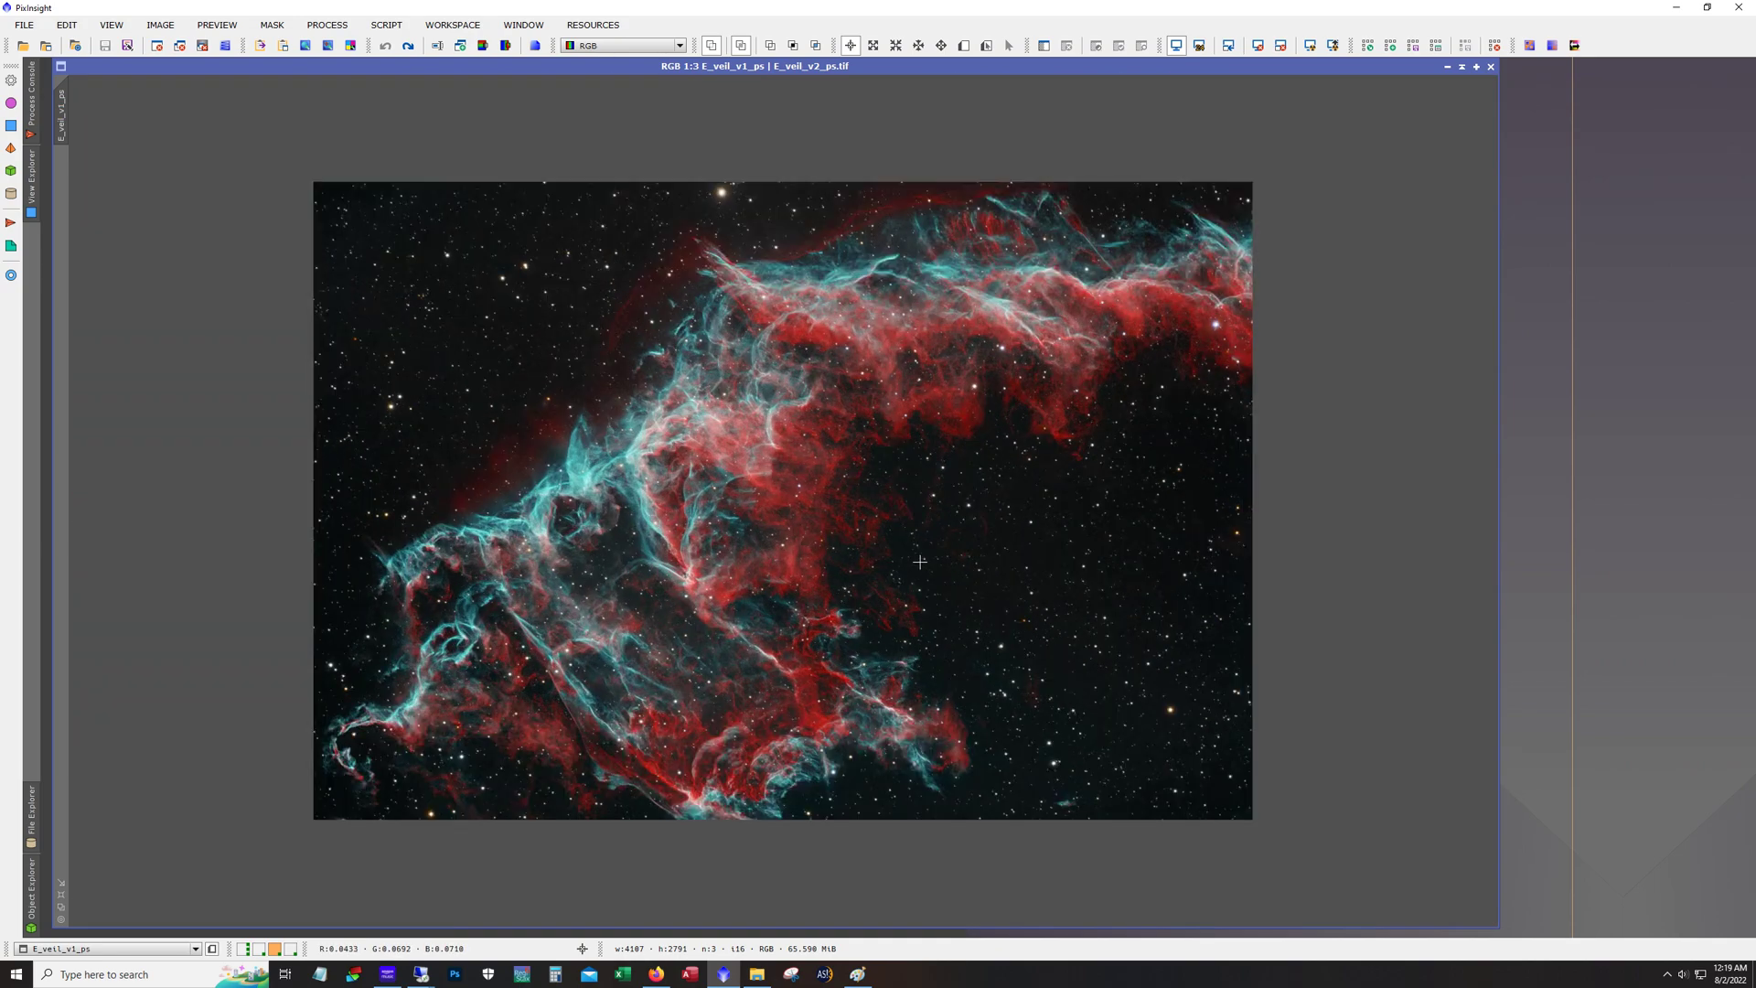
left_click(290, 950)
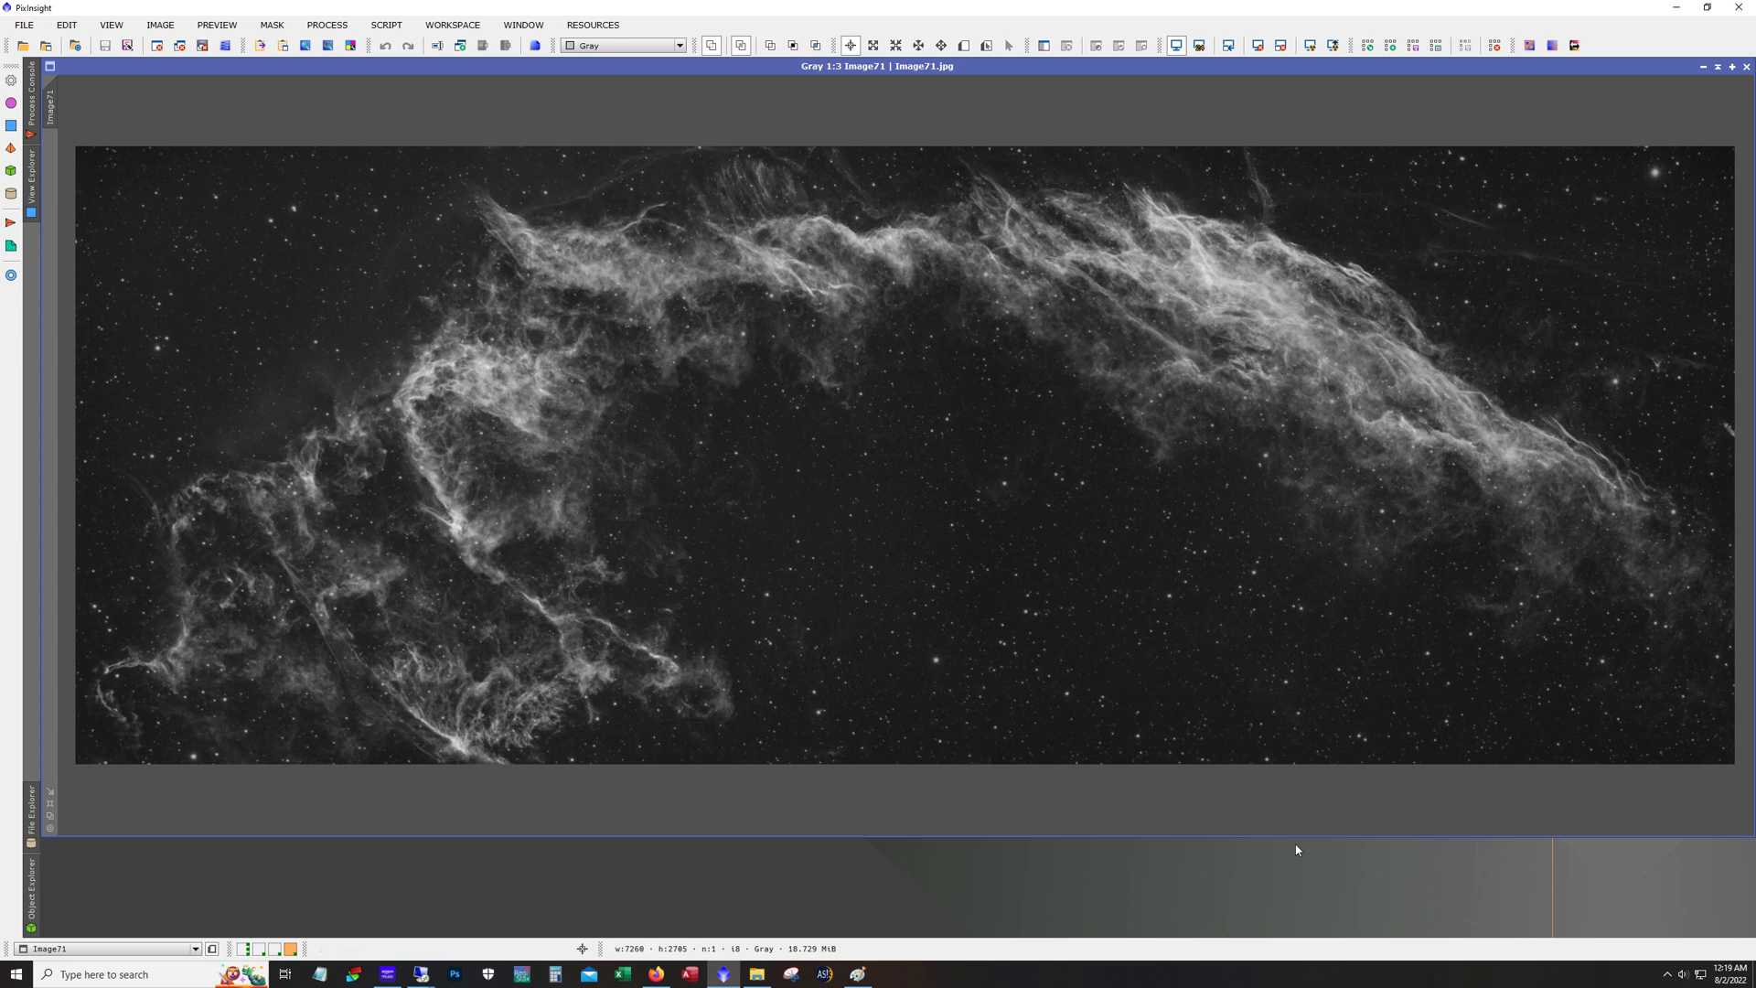
Switch from the grayscale Image71 frame back to the E_veil_v1_ps red-and-teal colour image
left_click(274, 948)
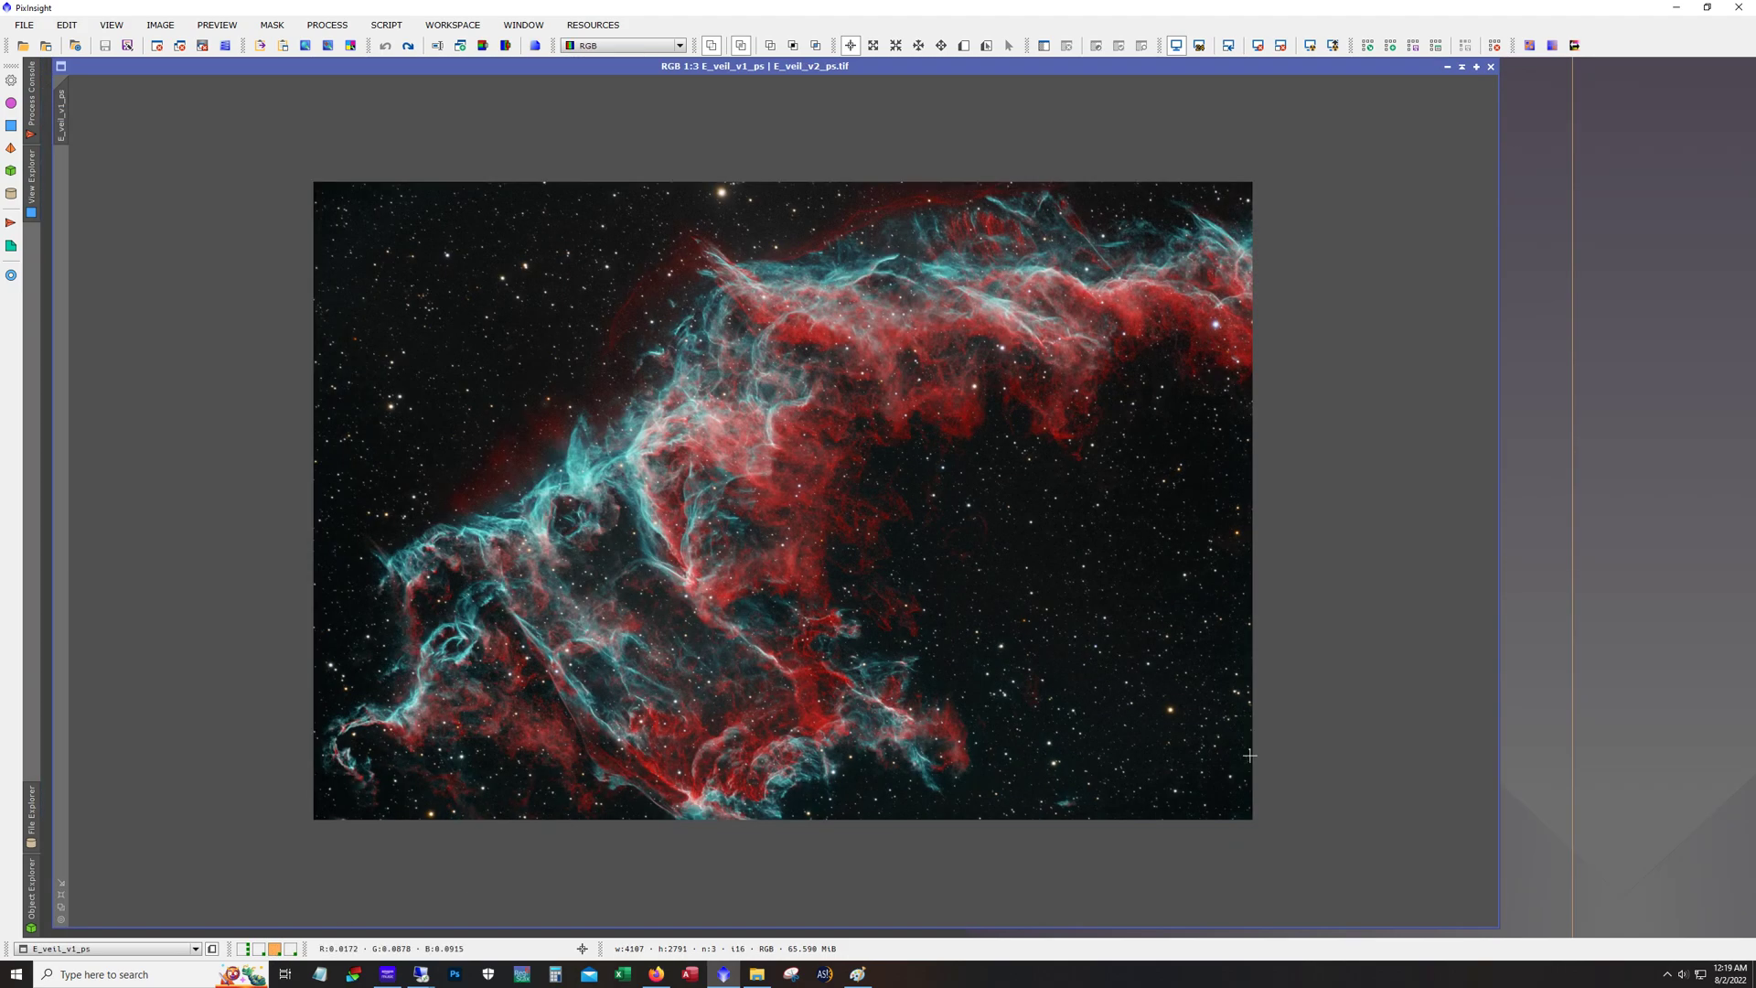